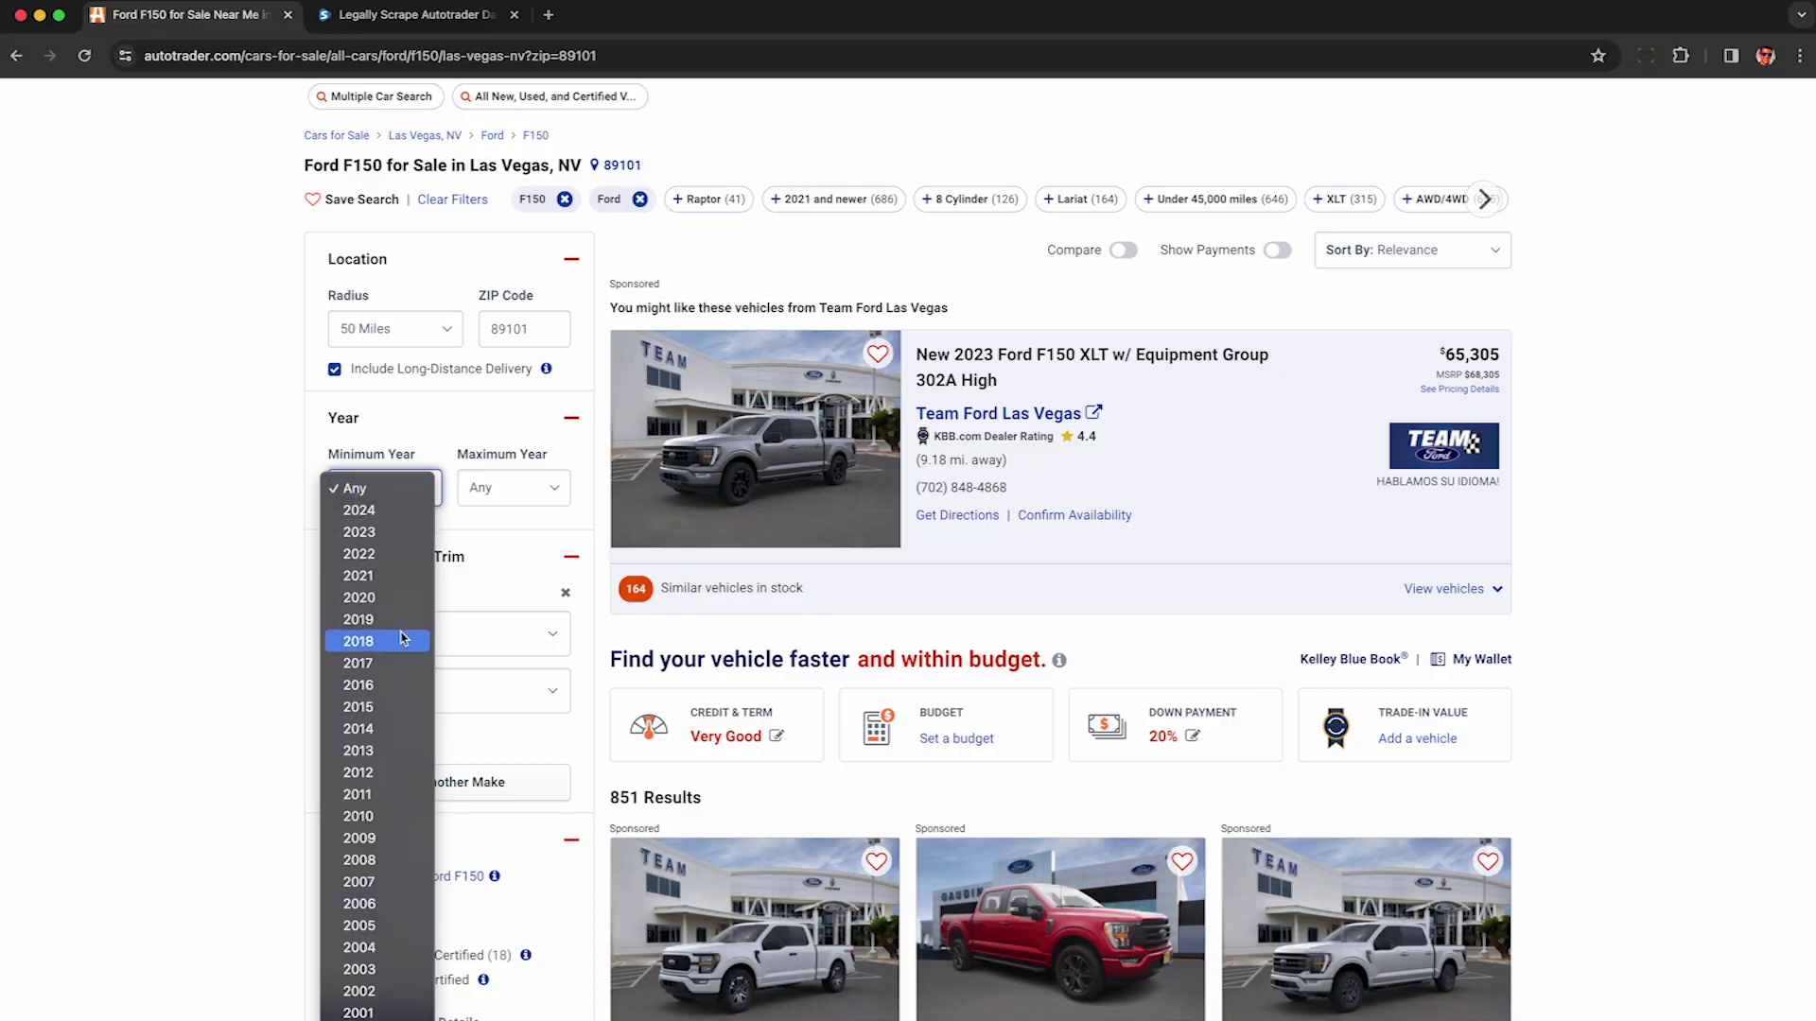
# - Set Minimum Year to 2016, cutting the Las Vegas F150 results from 851 to 795
pyautogui.click(395, 686)
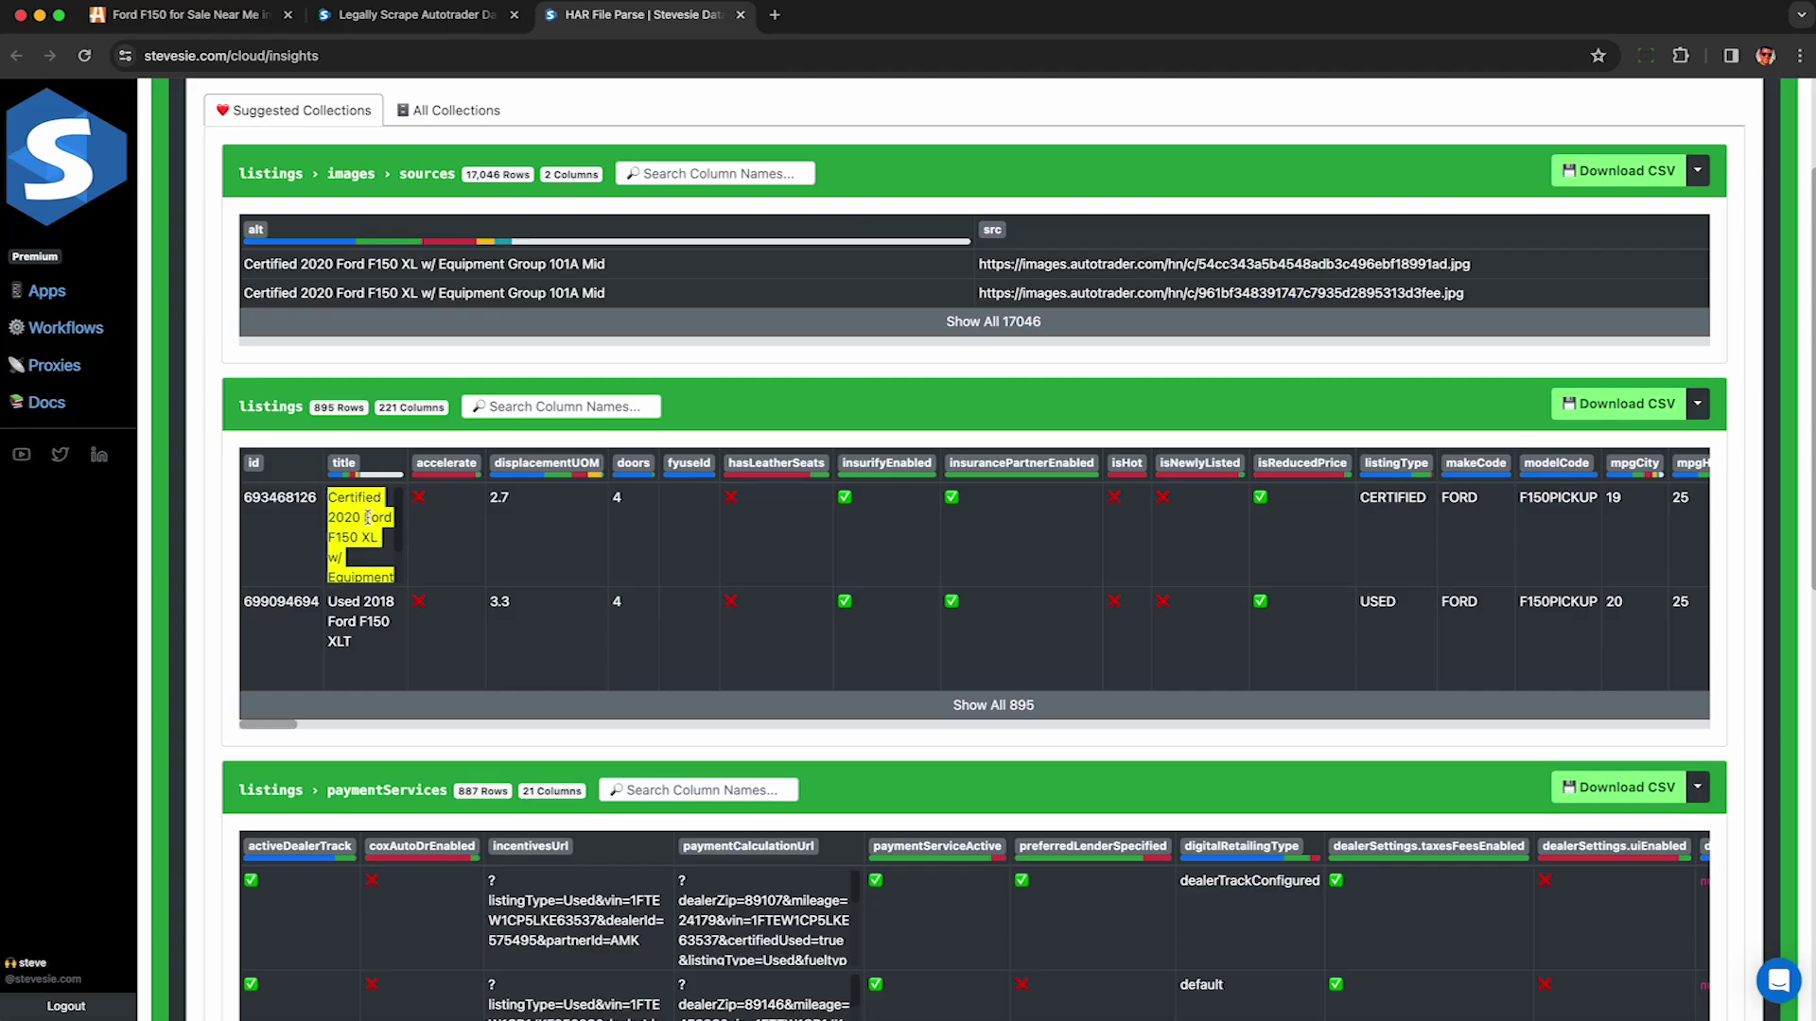
# - Browse the Stevesie listings table, checking the first listing's mileage and the listings.title column
pyautogui.doubleClick(911, 555)
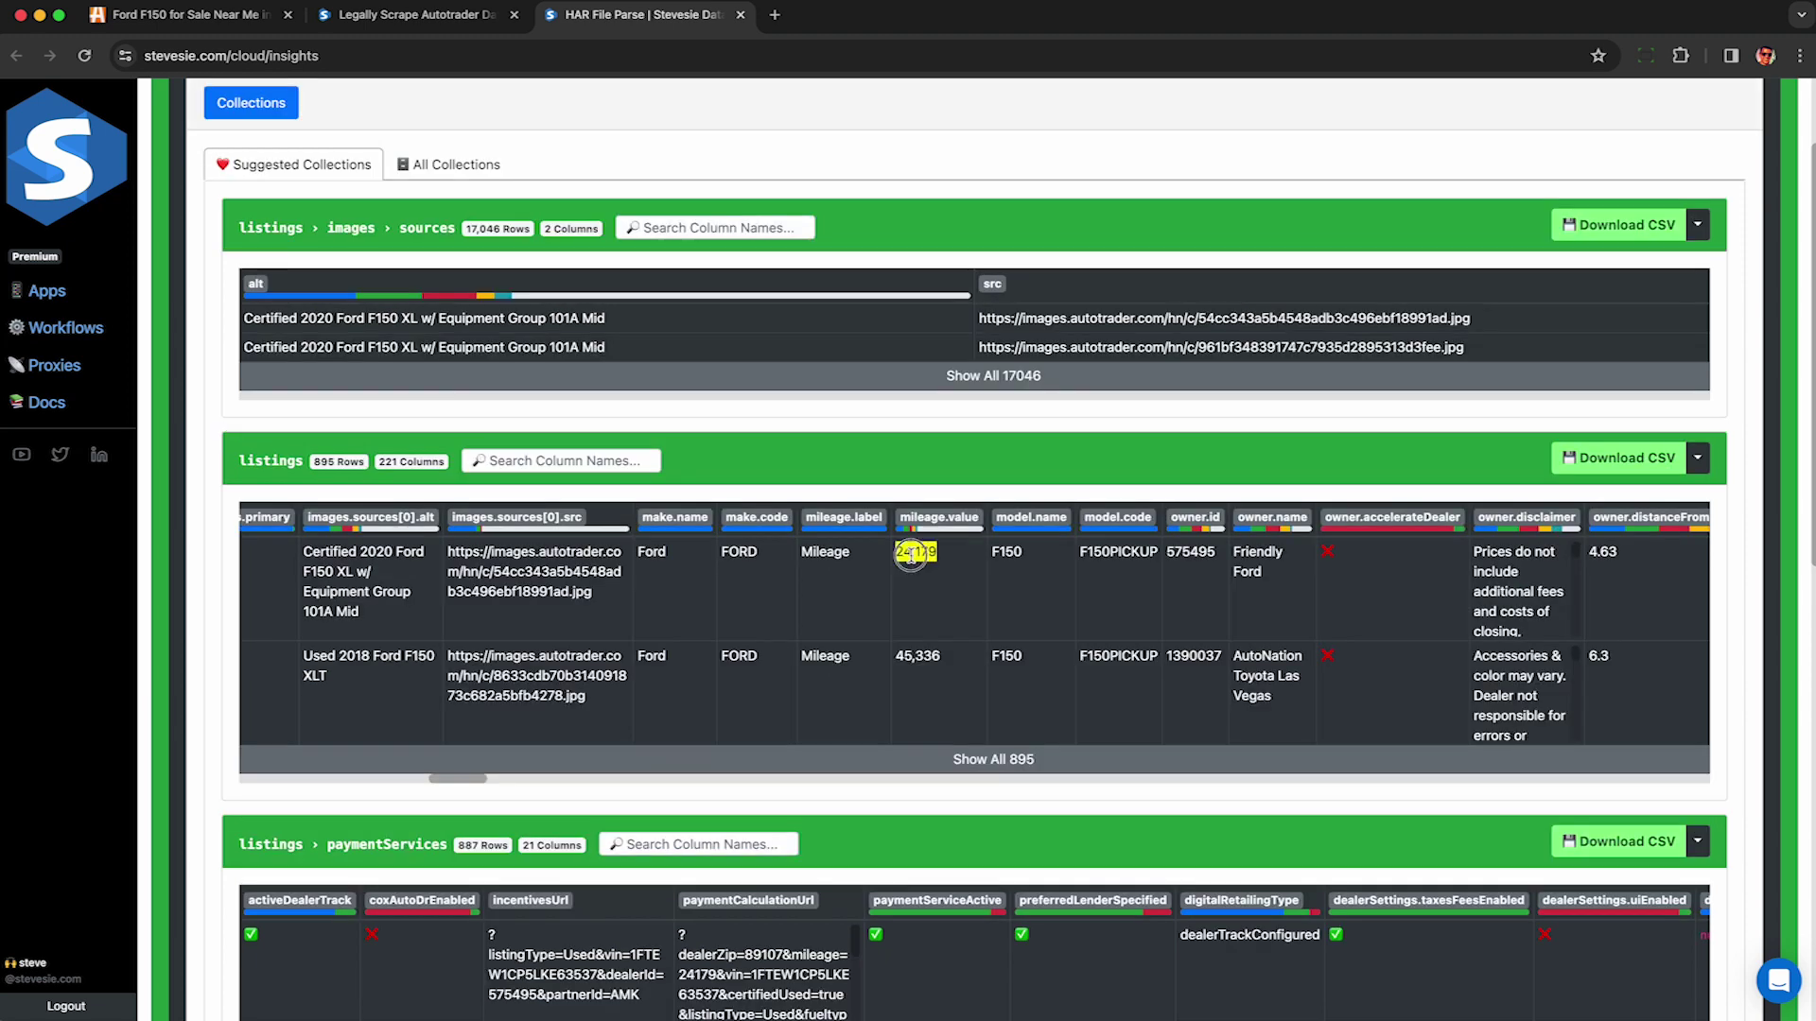
pyautogui.hscroll(10, 927, 556)
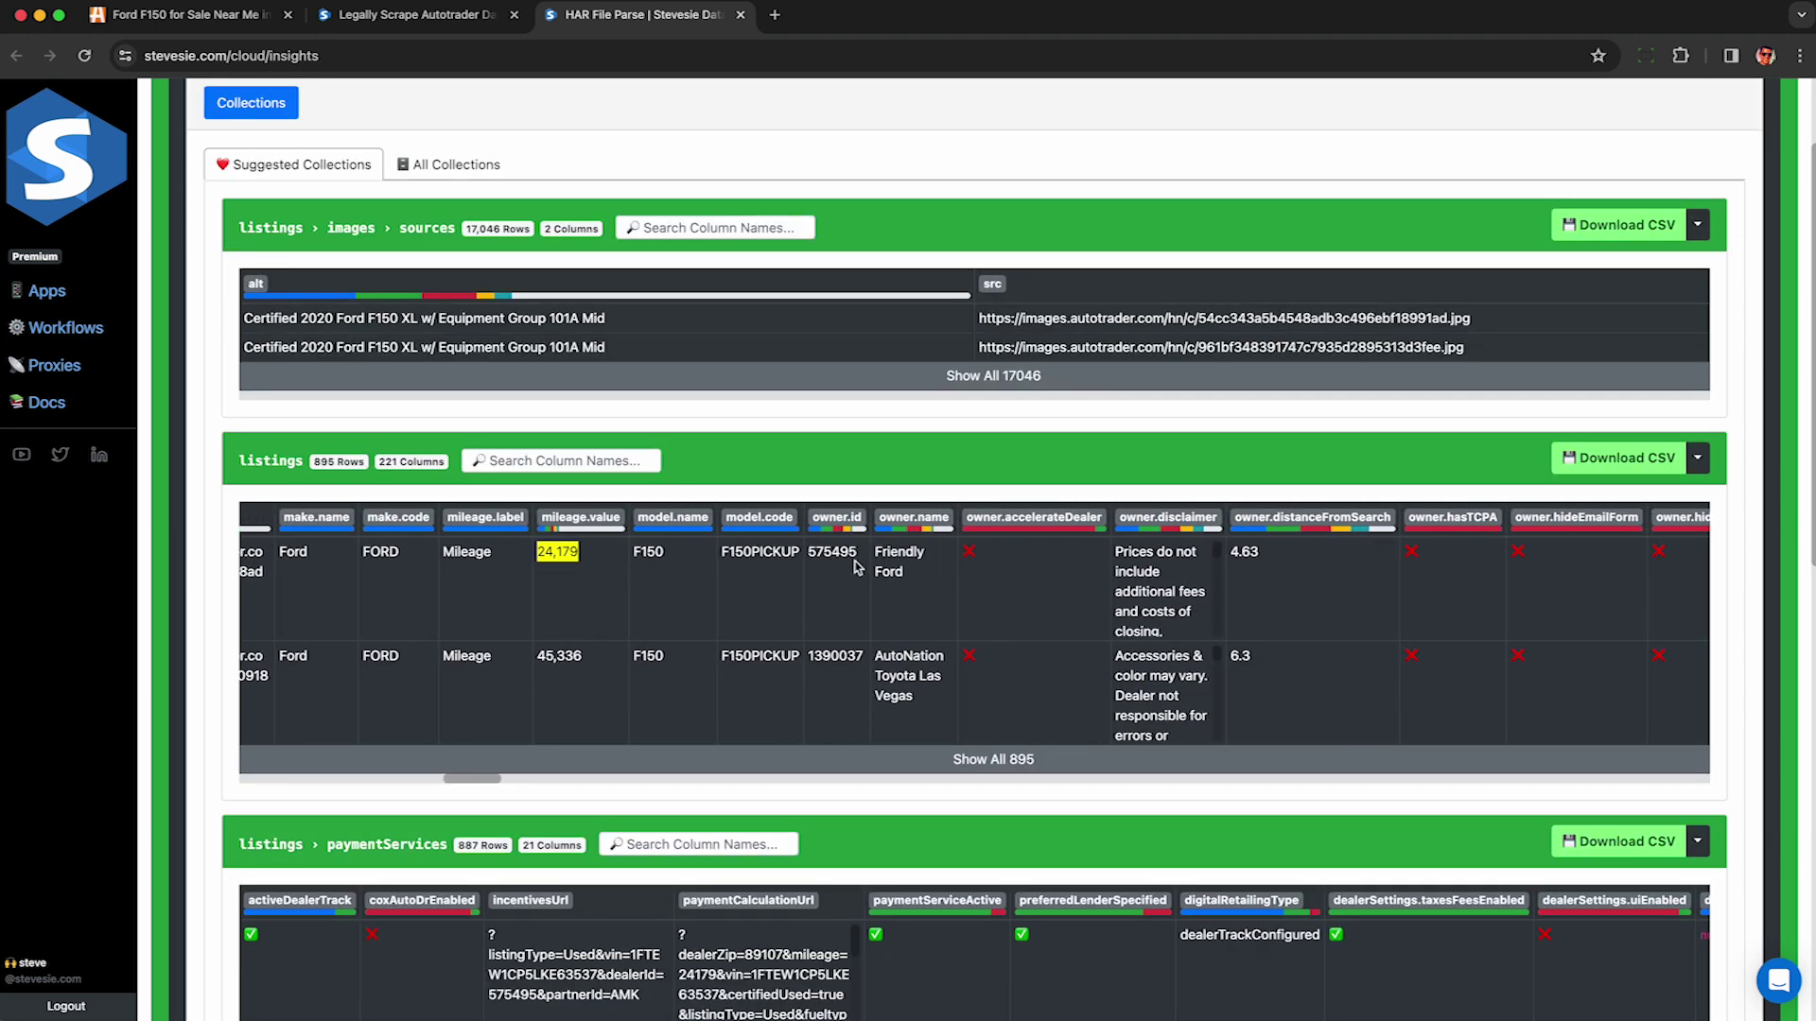
pyautogui.hscroll(10, 559, 556)
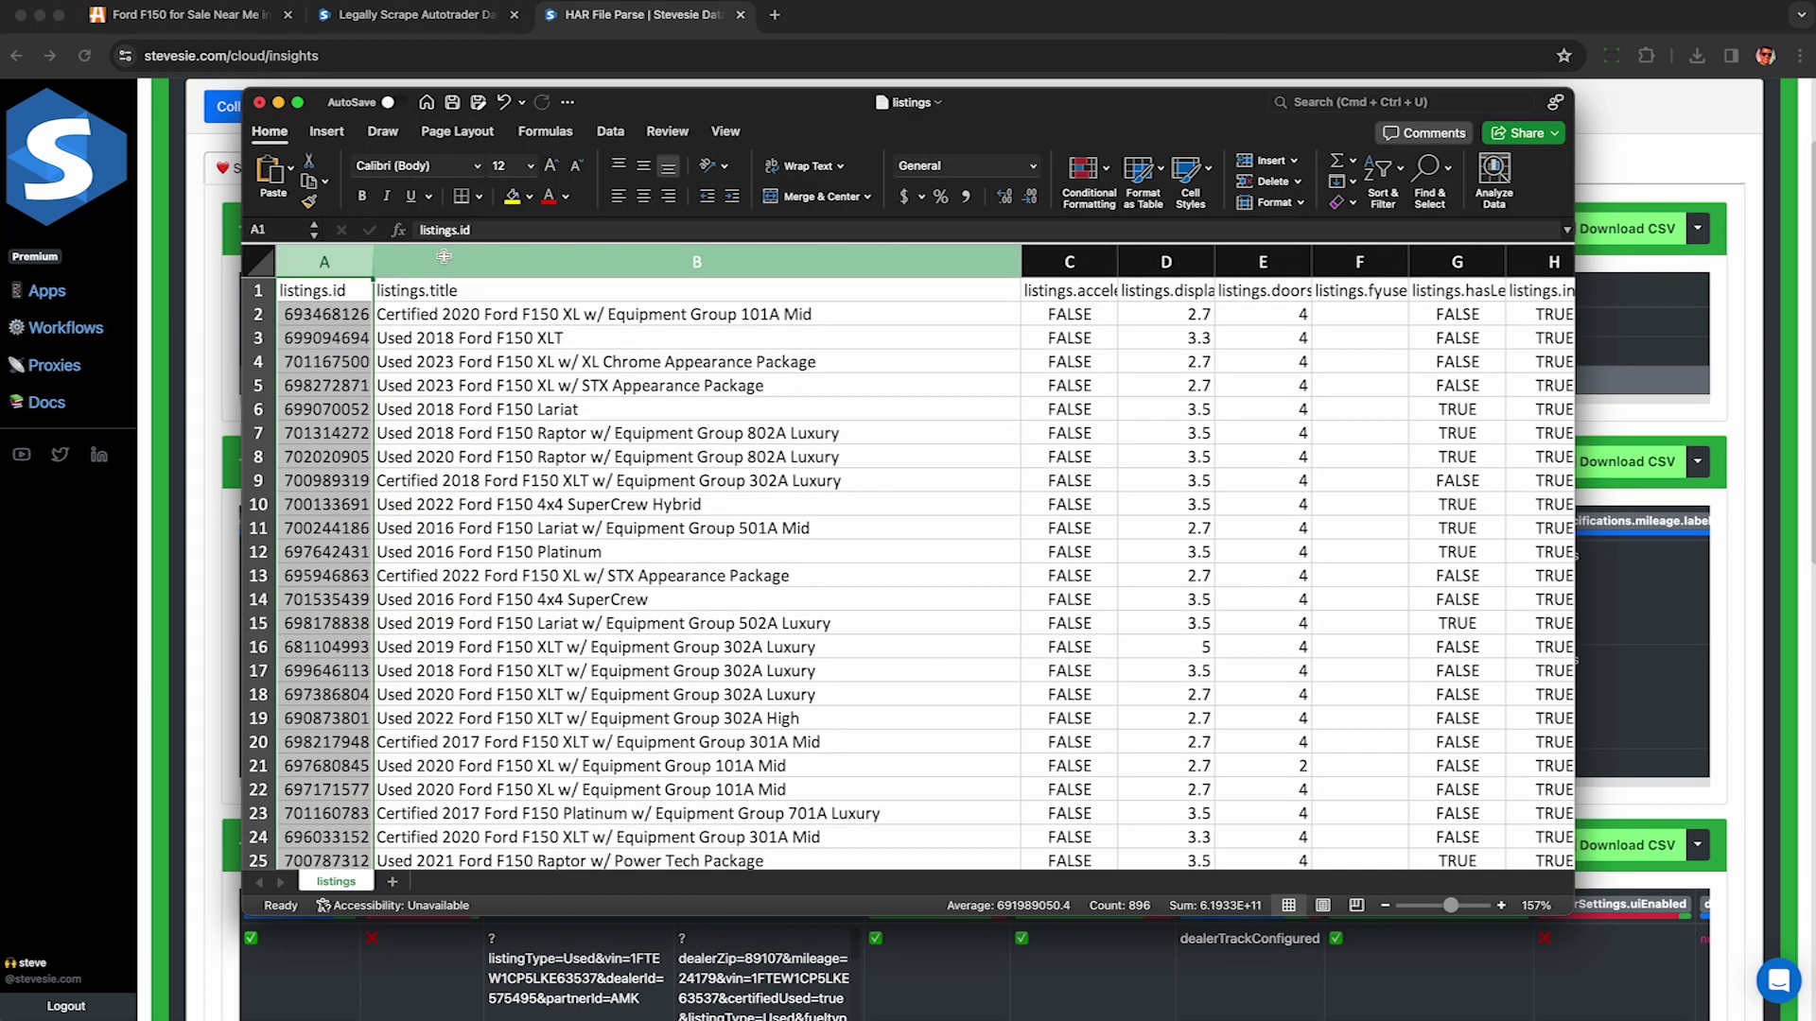
pyautogui.click(444, 256)
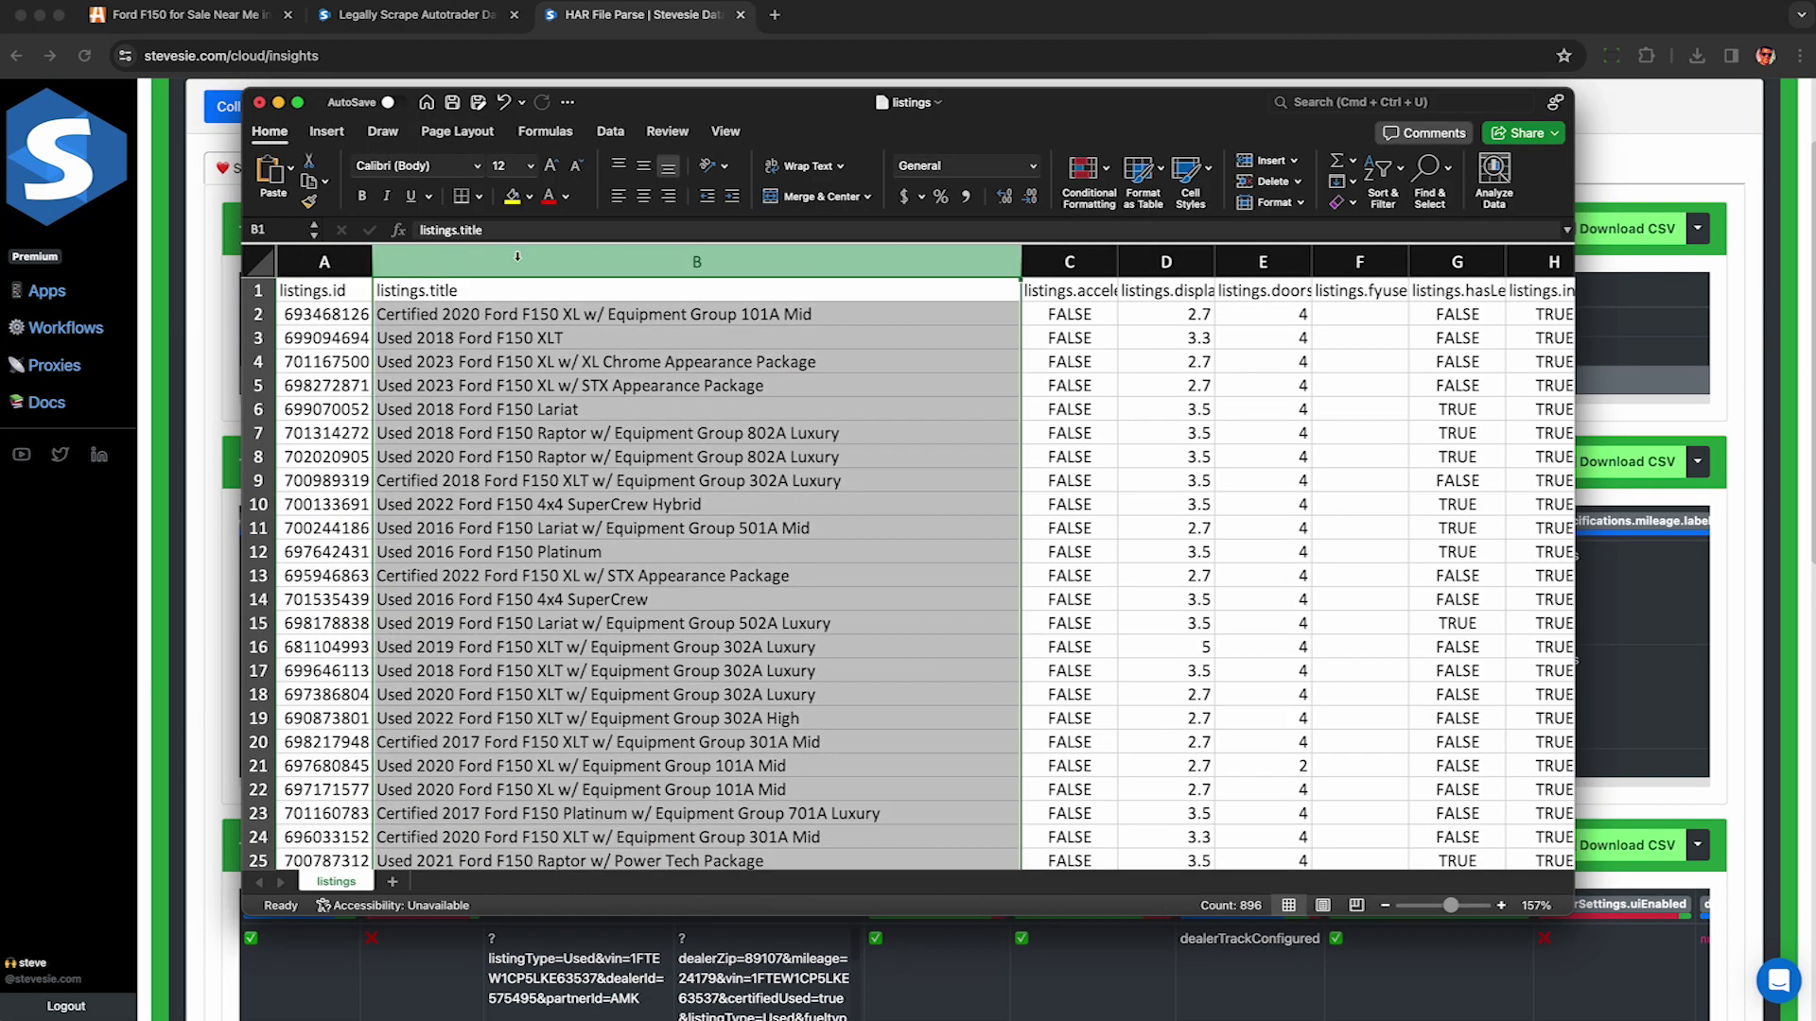
pyautogui.hscroll(5, 944, 350)
pyautogui.hscroll(20, 899, 334)
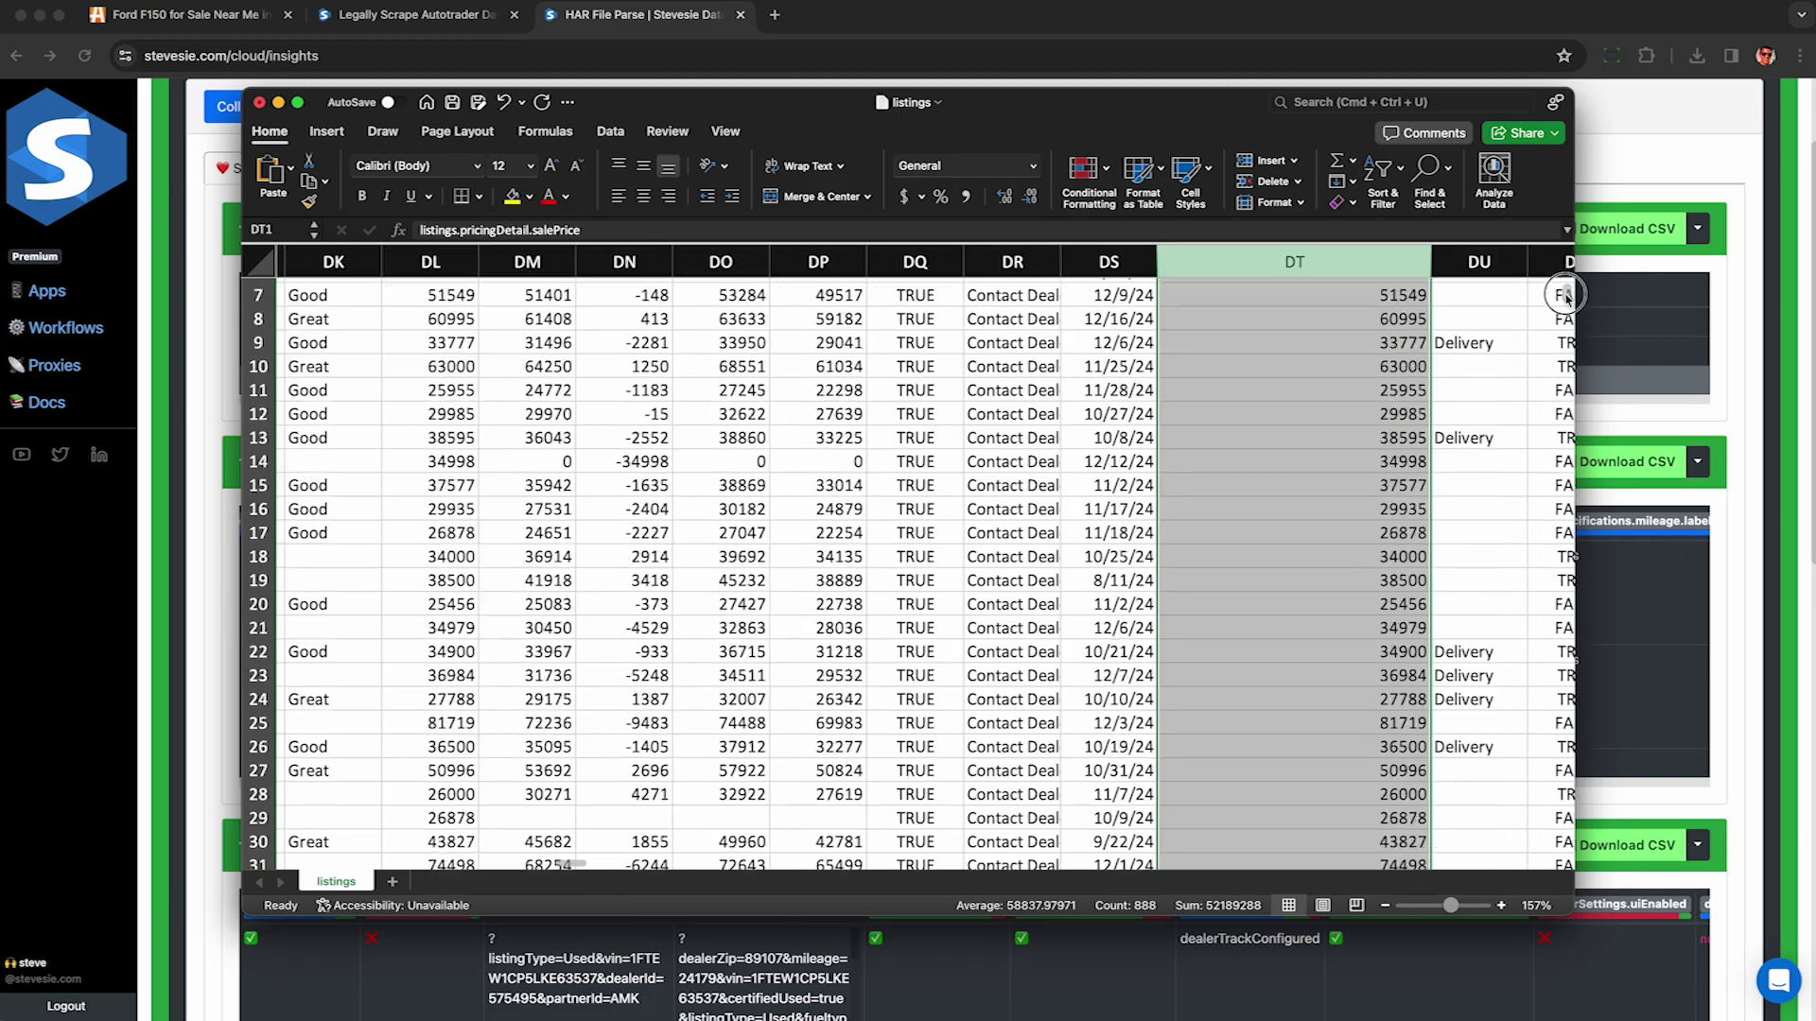
pyautogui.scroll(-5, 900, 334)
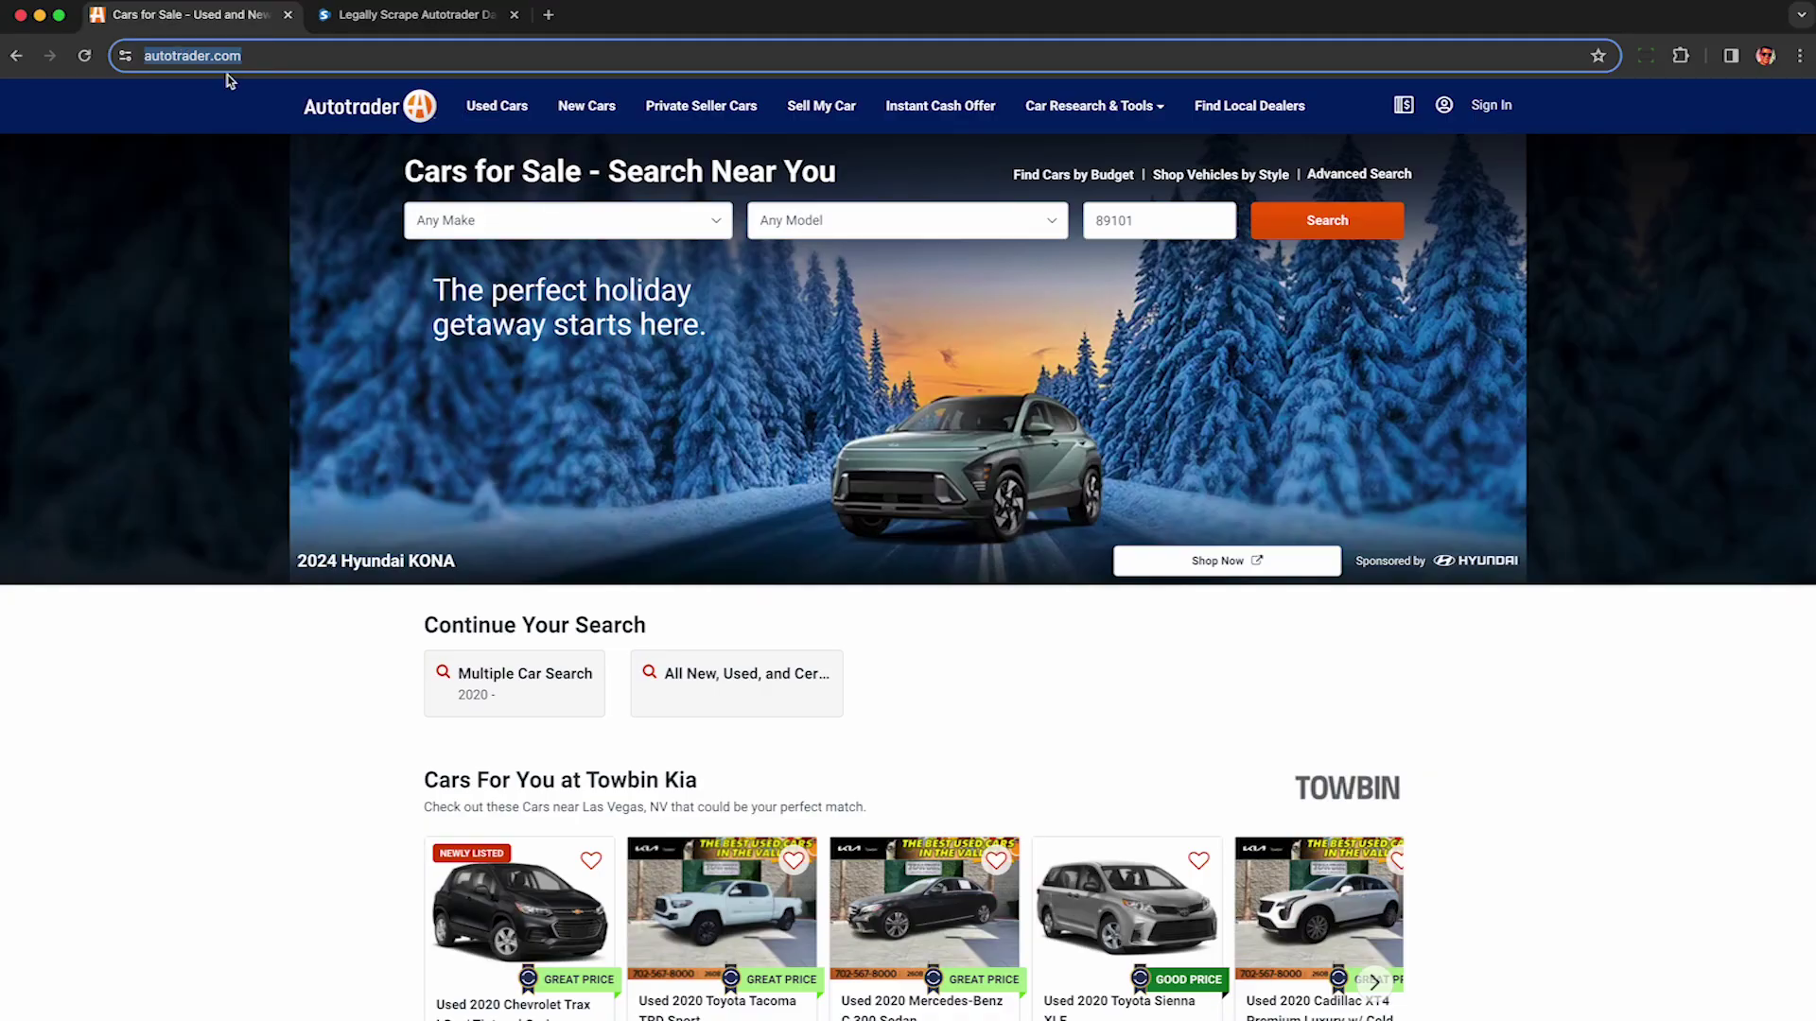
# - Search Autotrader for Ford F150 listings near ZIP 89101
pyautogui.click(466, 224)
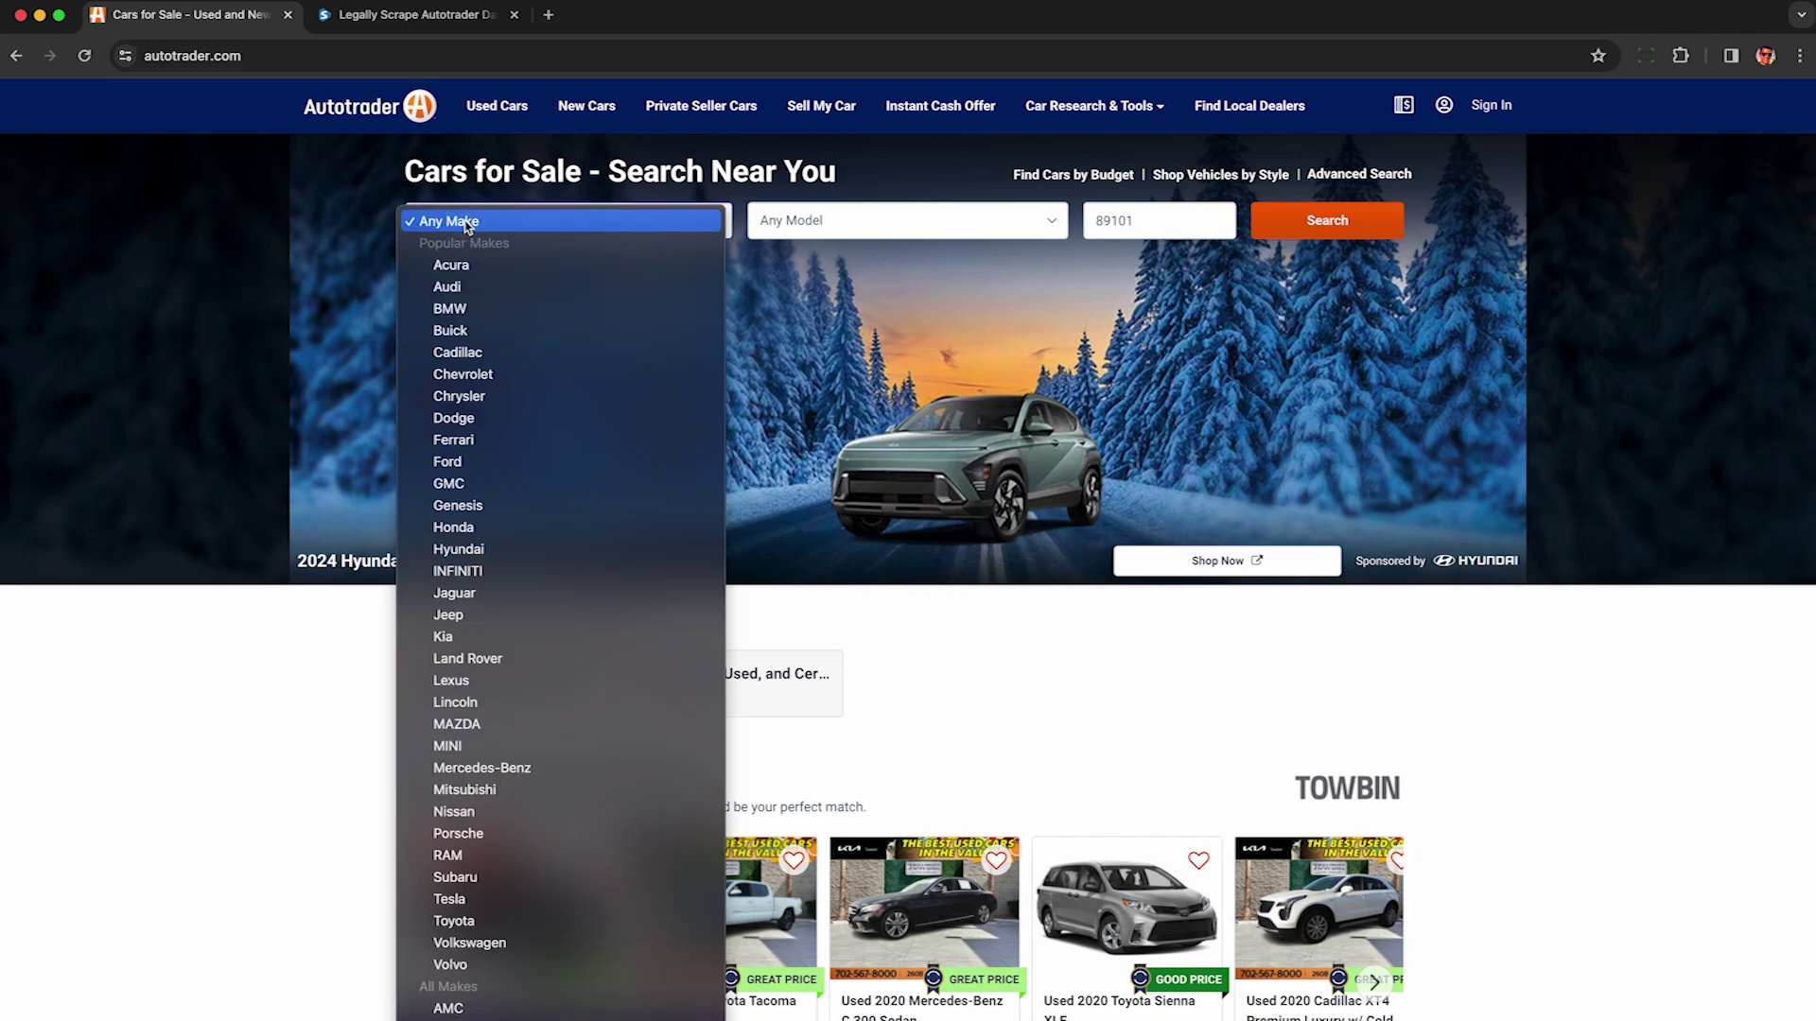
pyautogui.click(509, 470)
pyautogui.click(811, 223)
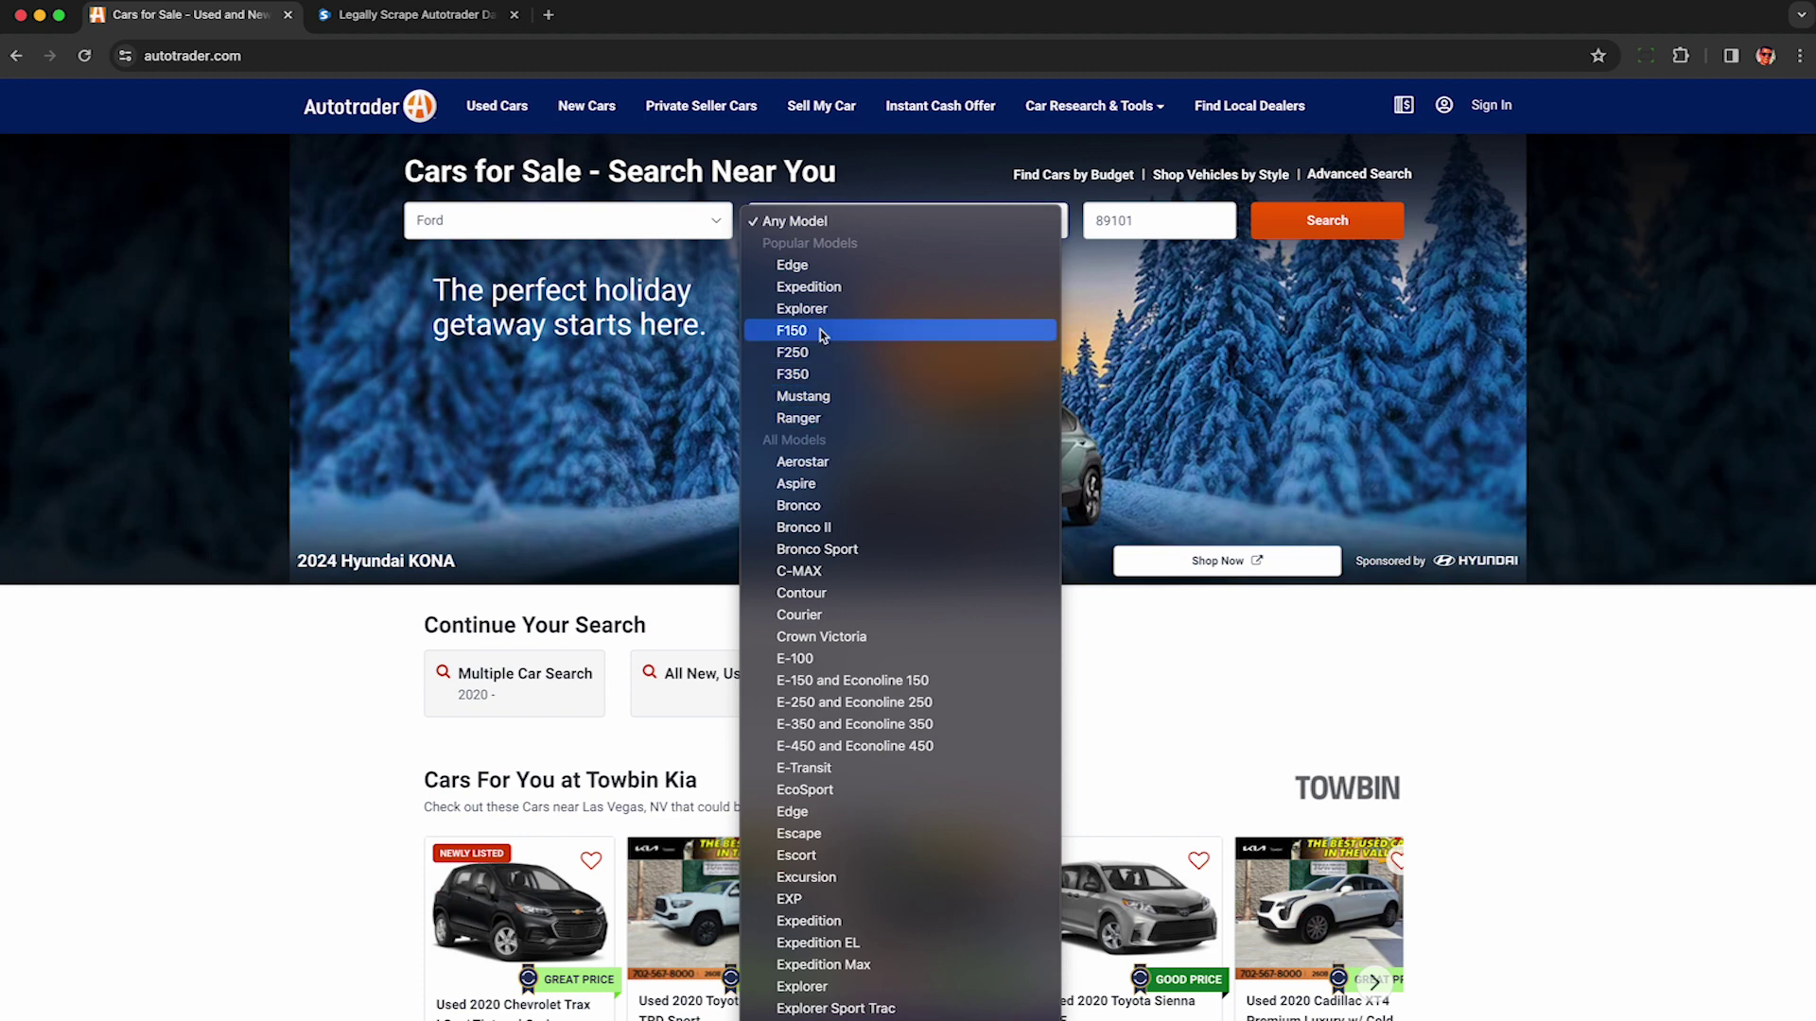
pyautogui.press('Escape')
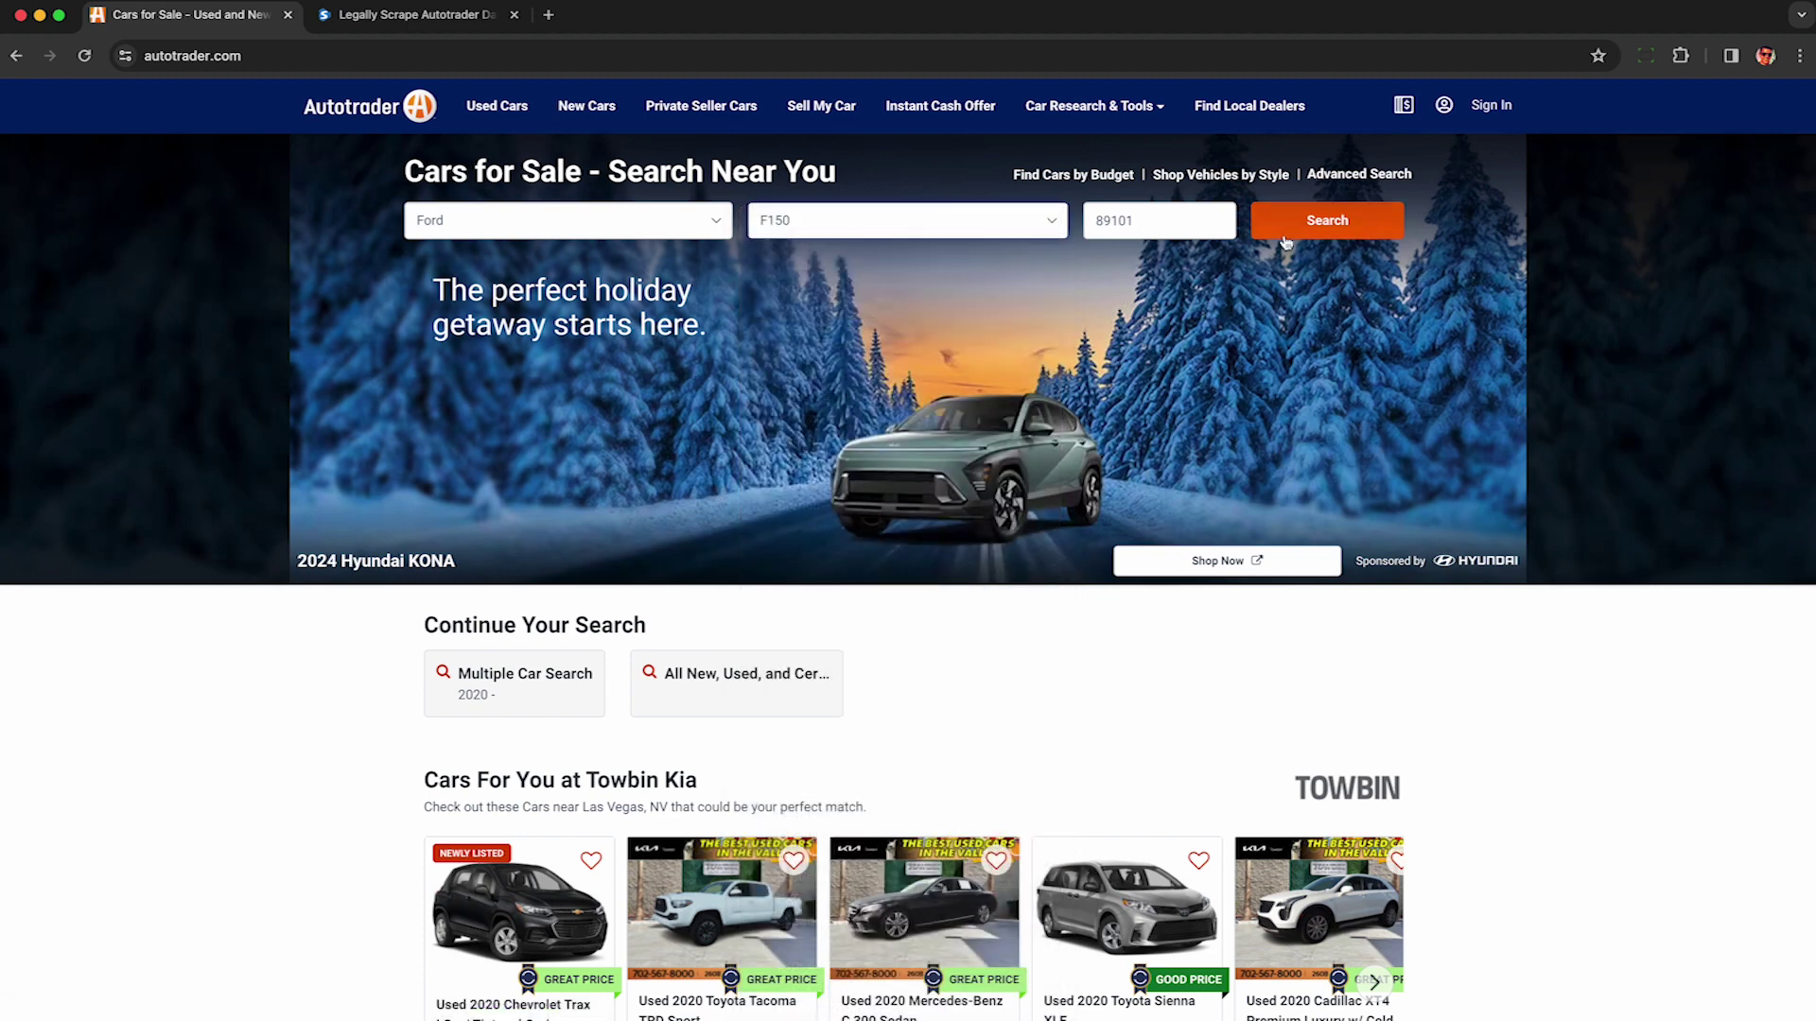
pyautogui.click(1324, 237)
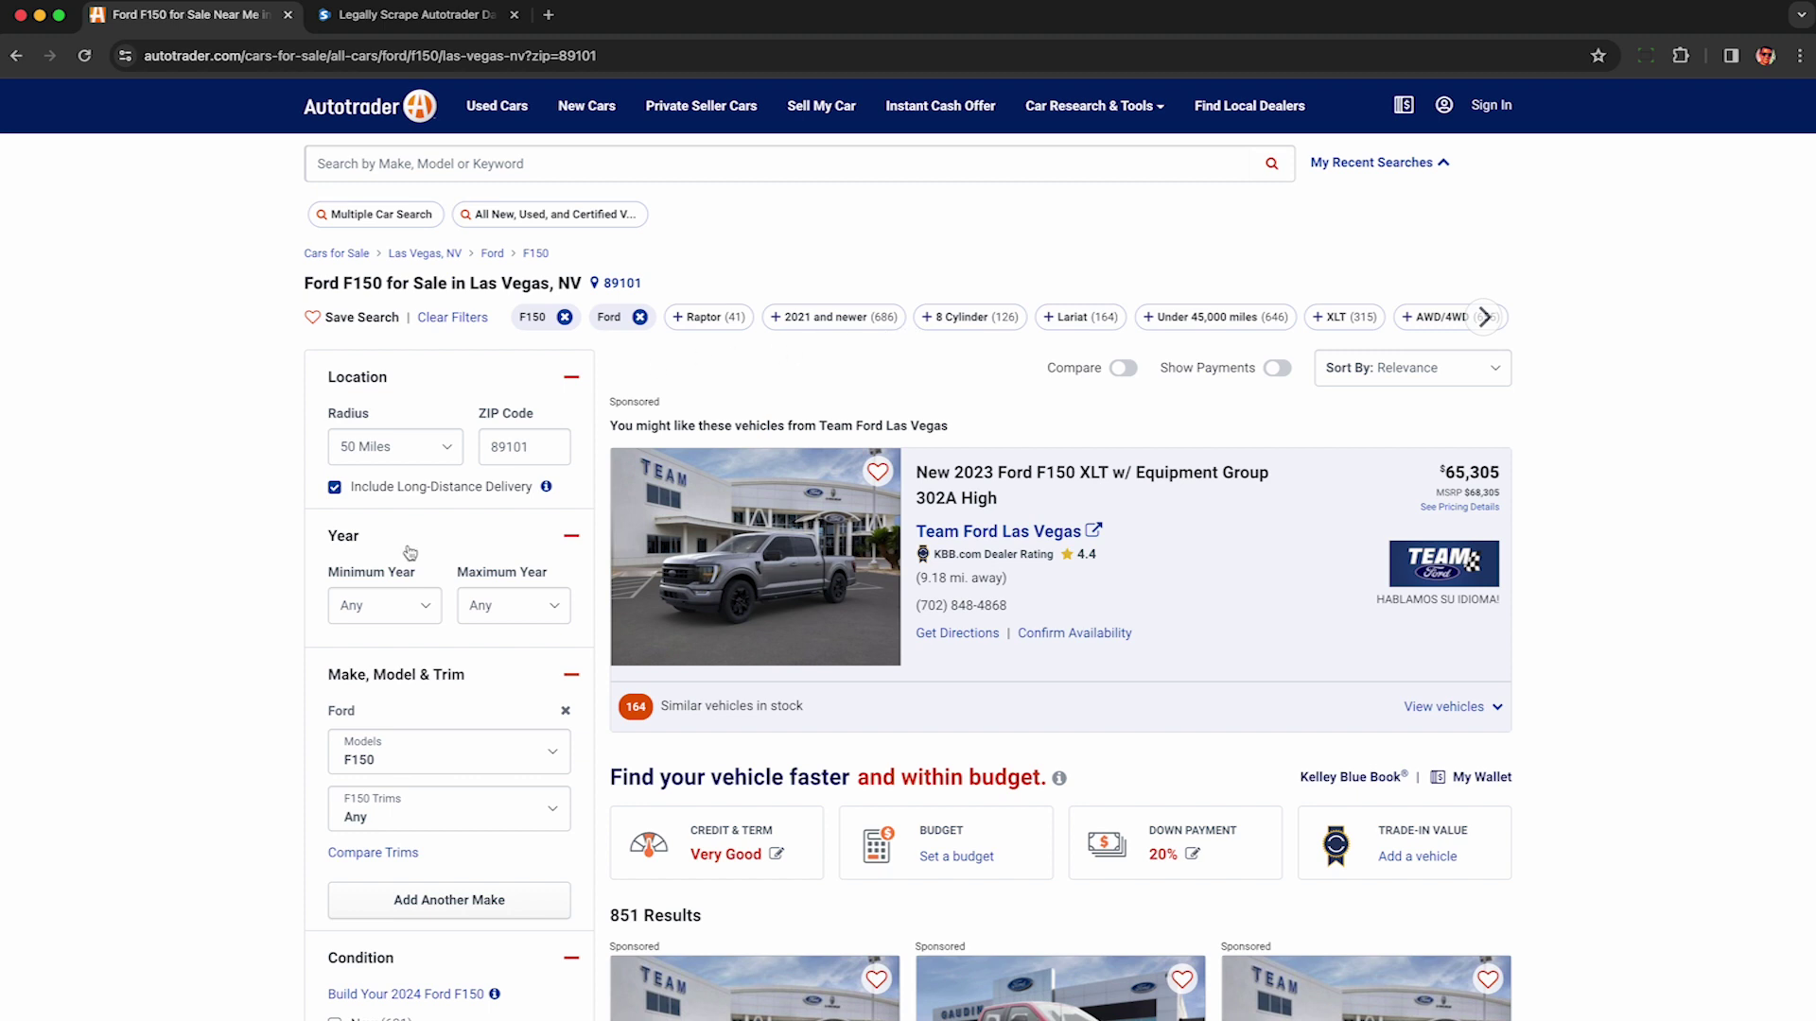
# - Set the minimum year to 2016, narrowing results from 851 to 795
pyautogui.scroll(-2, 409, 552)
pyautogui.click(421, 490)
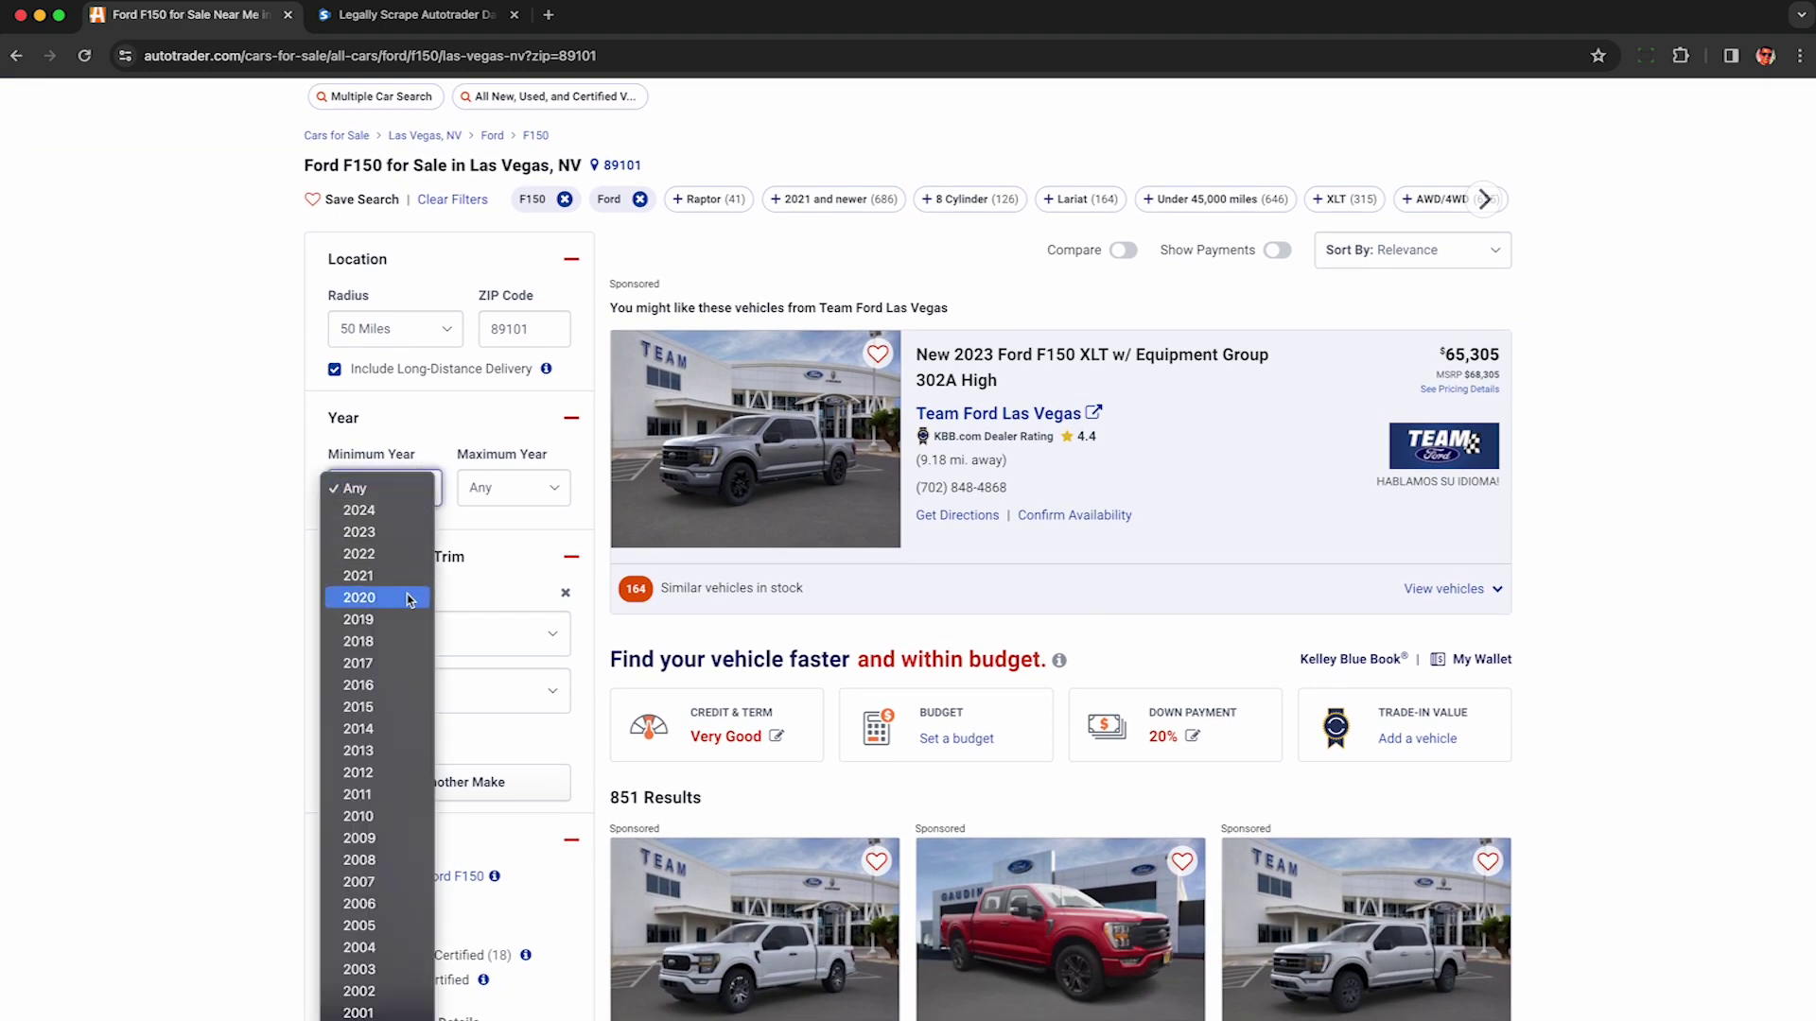
pyautogui.click(396, 690)
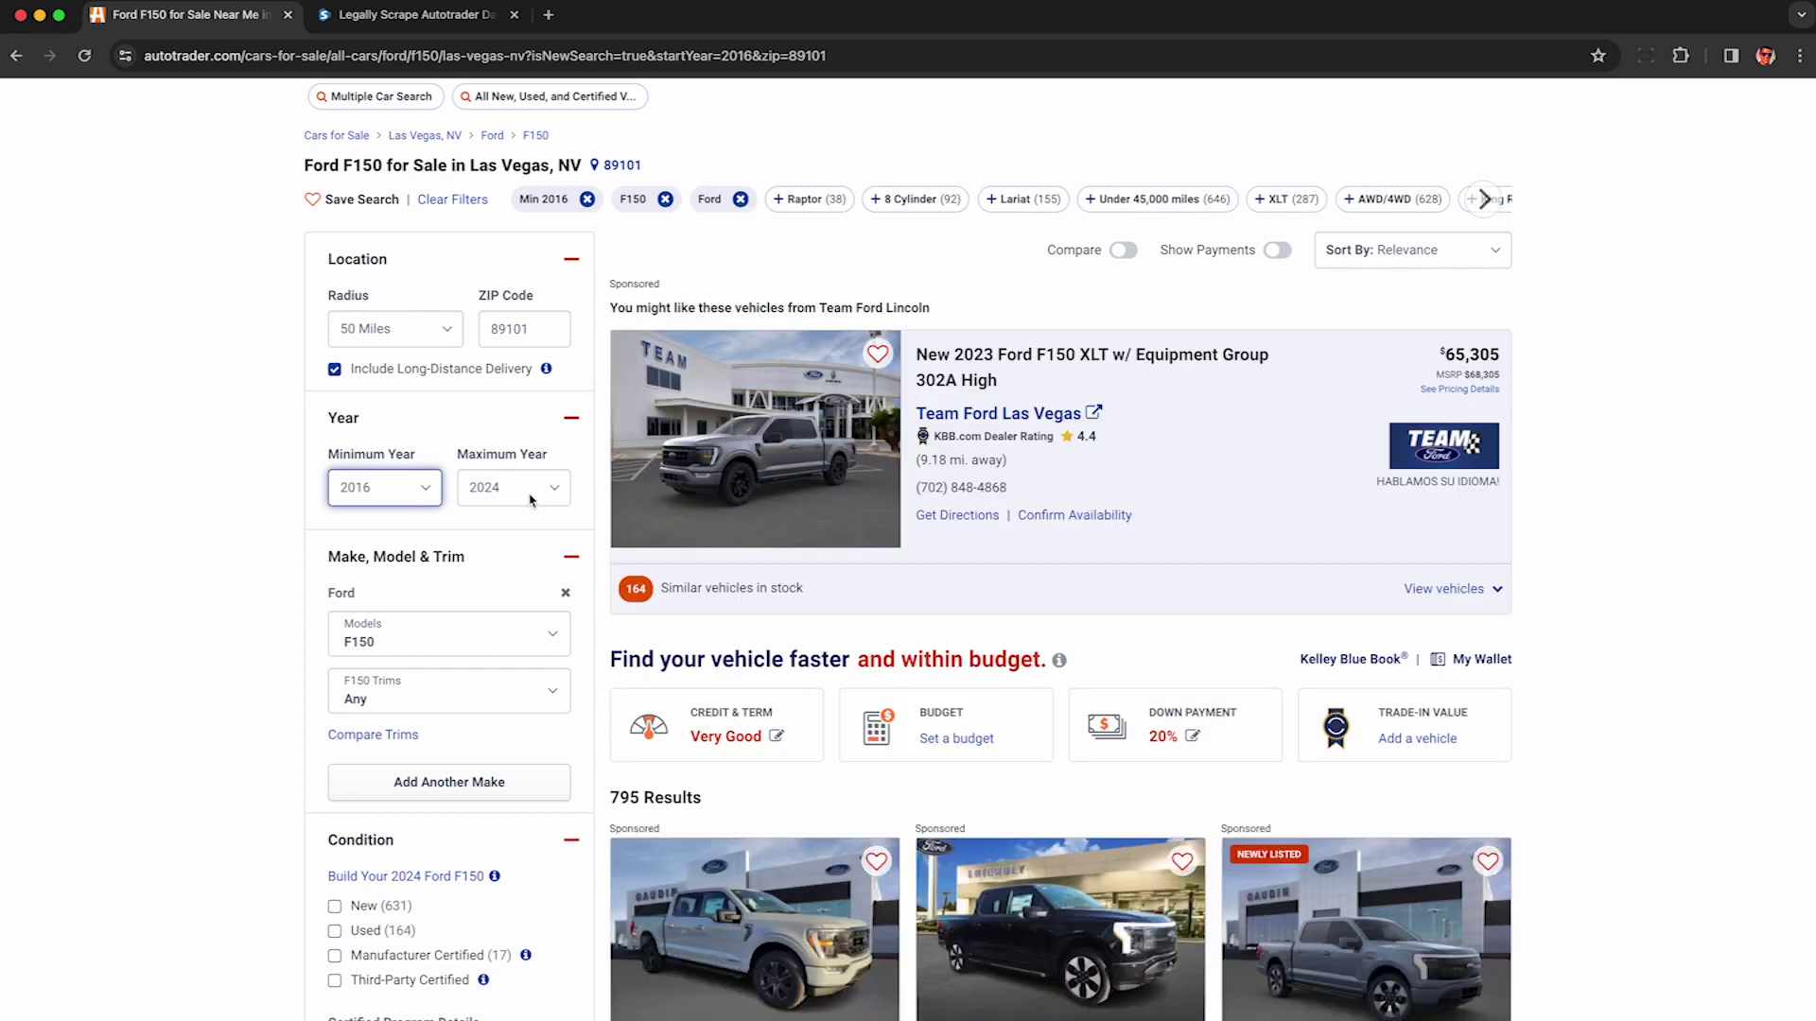
pyautogui.scroll(2, 614, 407)
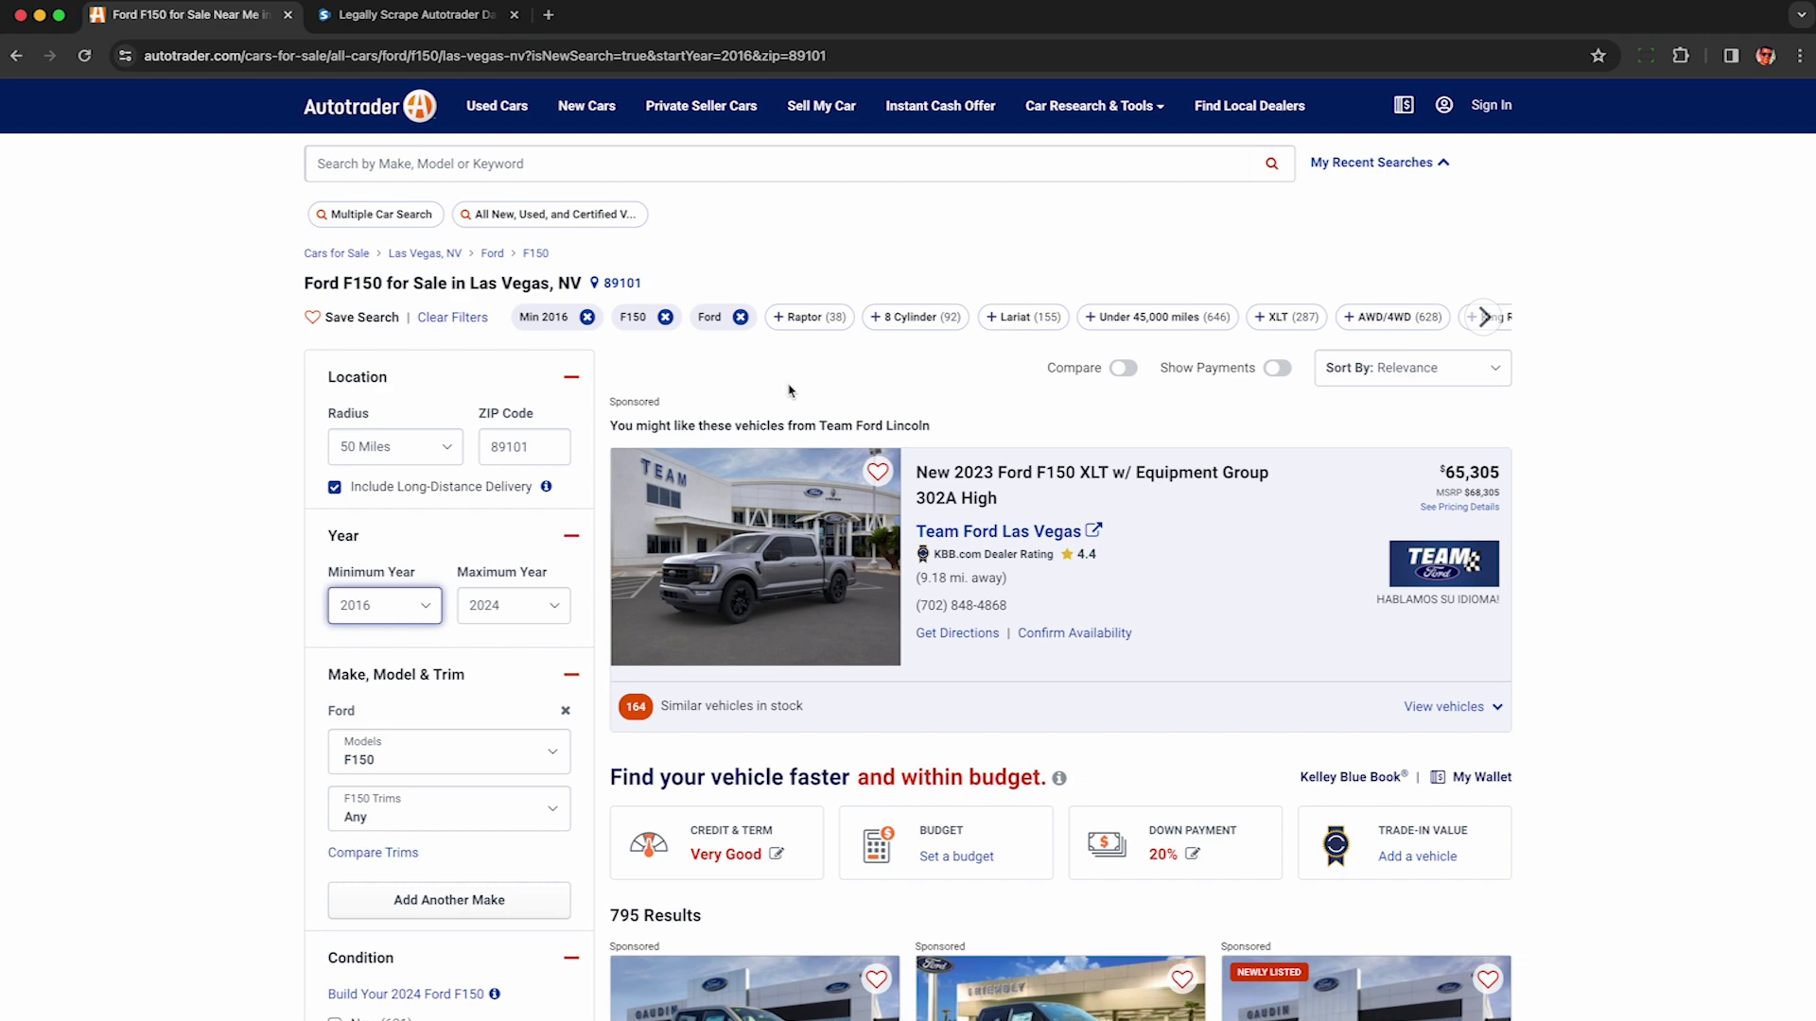
pyautogui.scroll(-8, 819, 684)
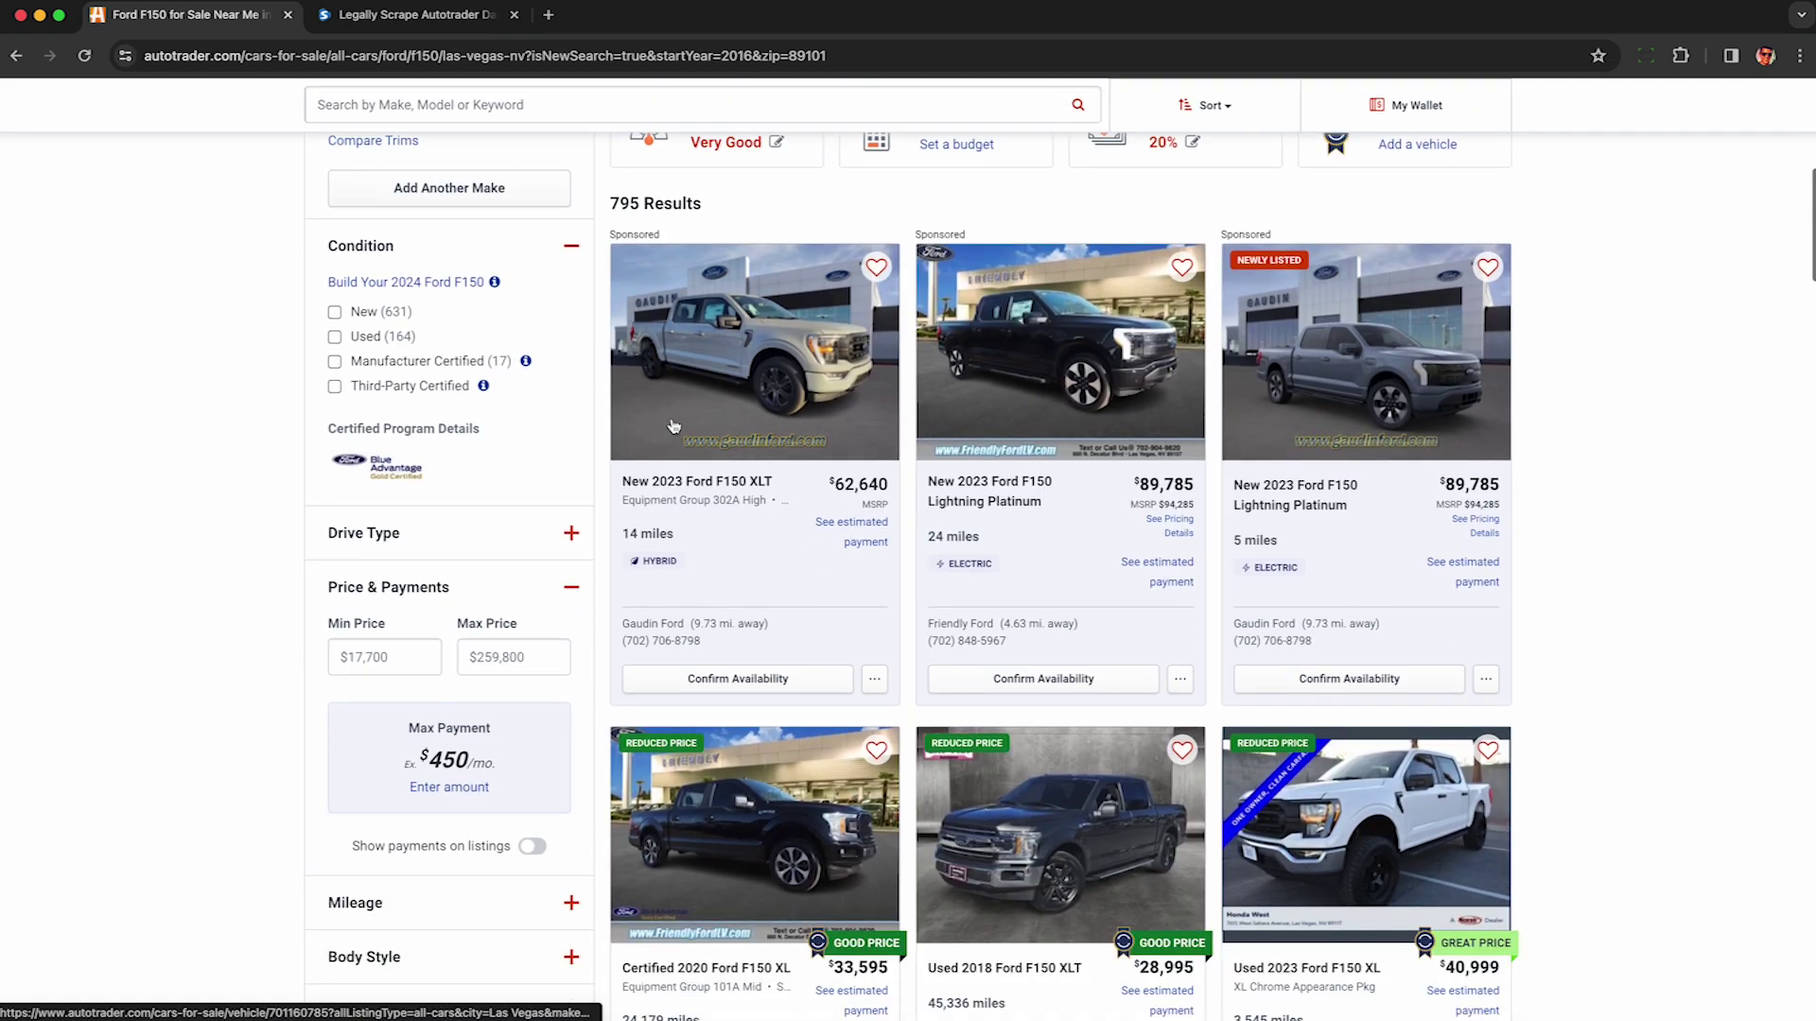
pyautogui.scroll(8, 858, 230)
# - Open Chrome DevTools on the results page with the Network panel recording
pyautogui.rightClick(859, 231)
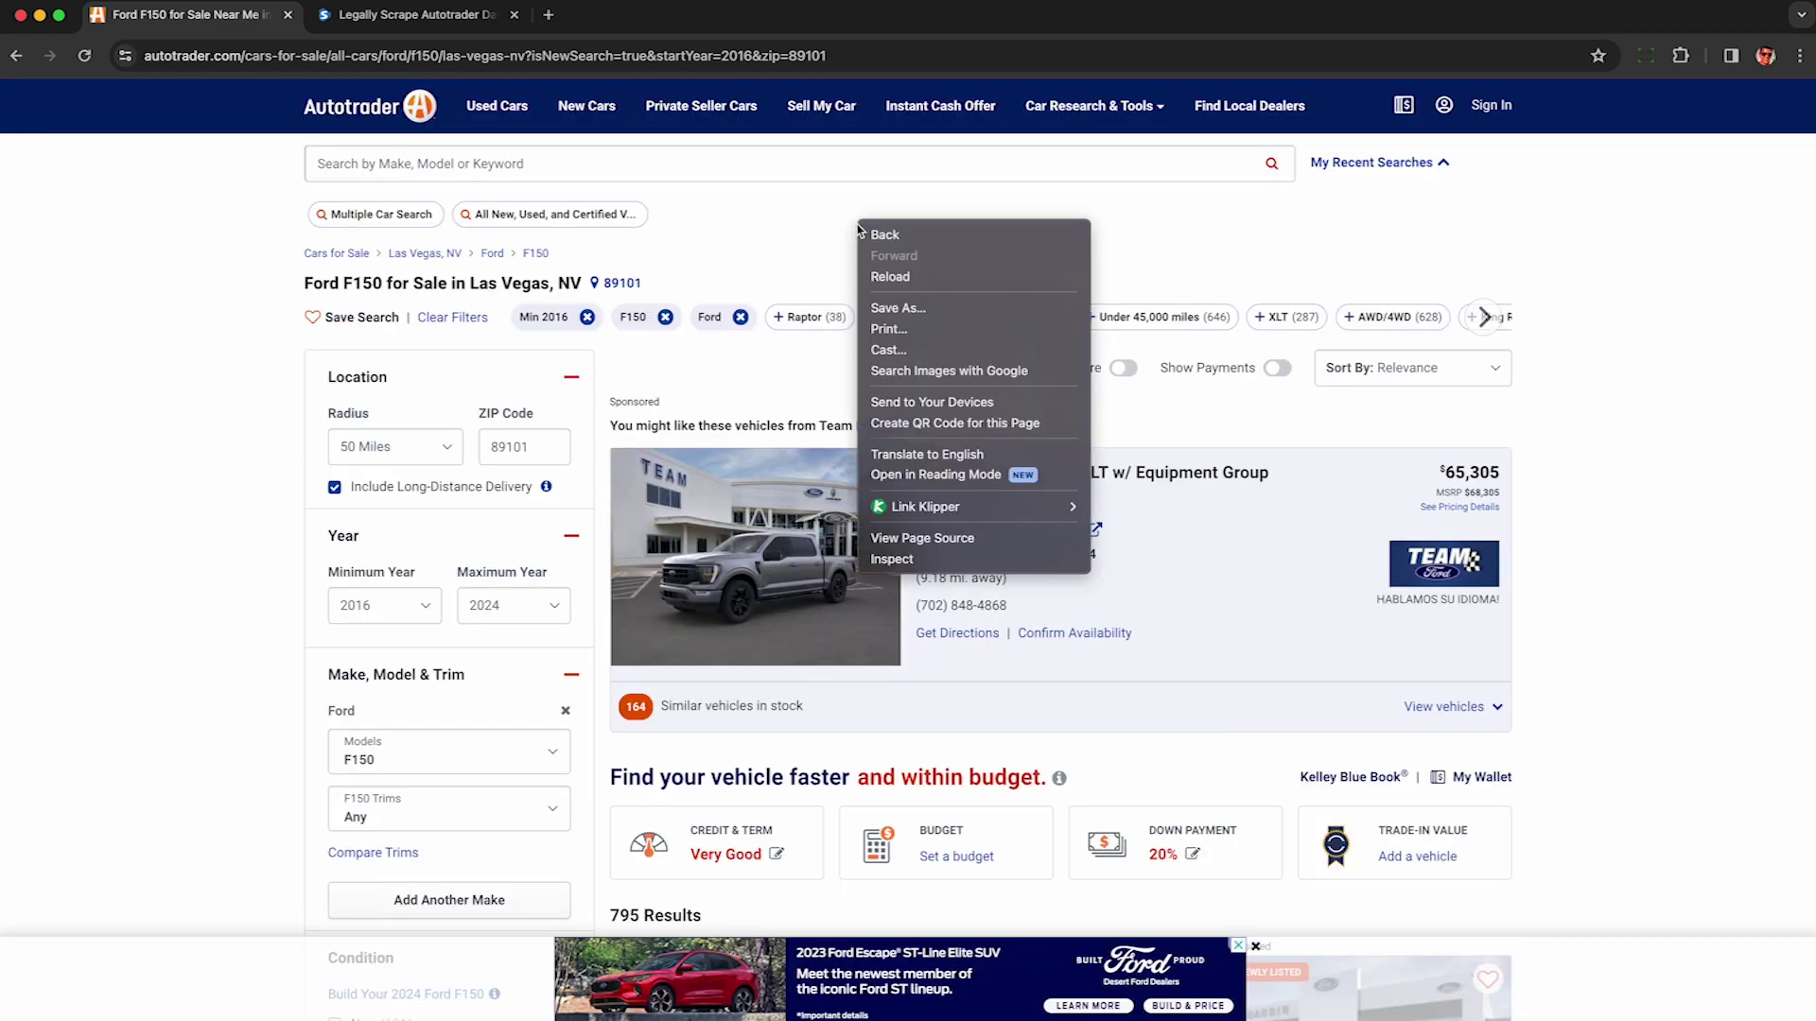
pyautogui.click(915, 558)
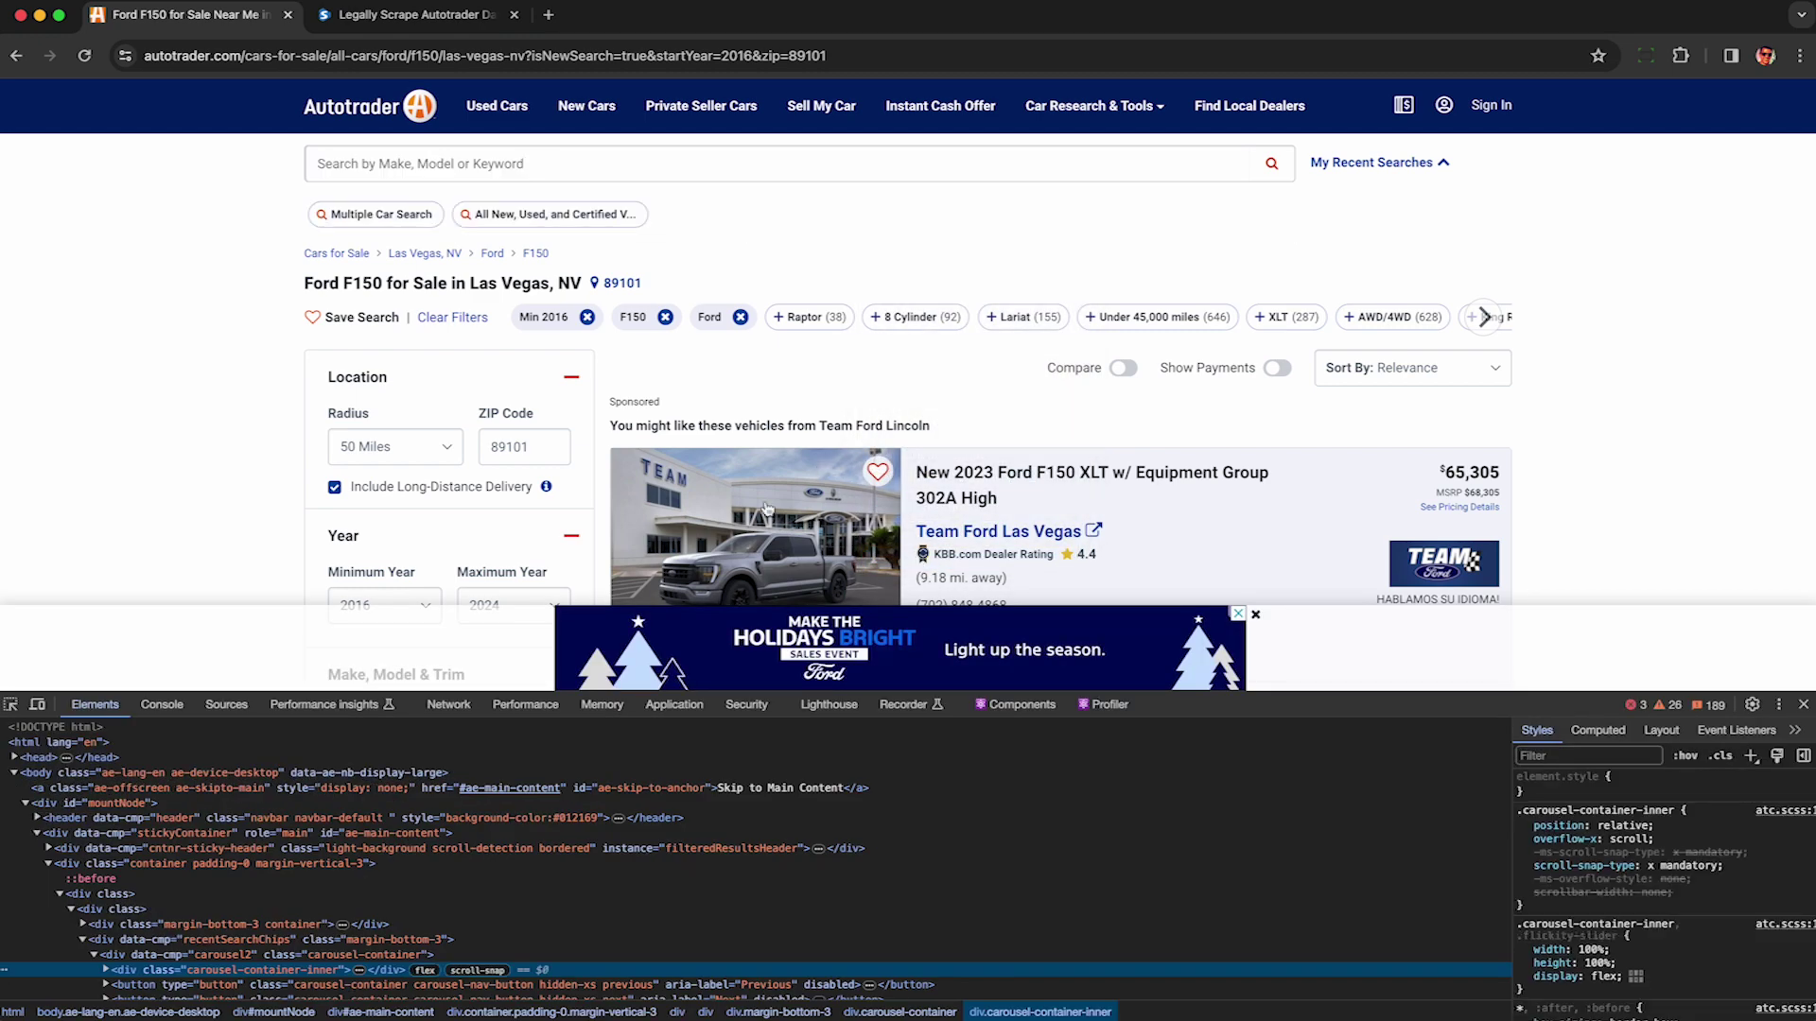
pyautogui.click(449, 704)
# - Switch the F150 results to show 100 listings per page instead of 25
pyautogui.scroll(-1, 797, 519)
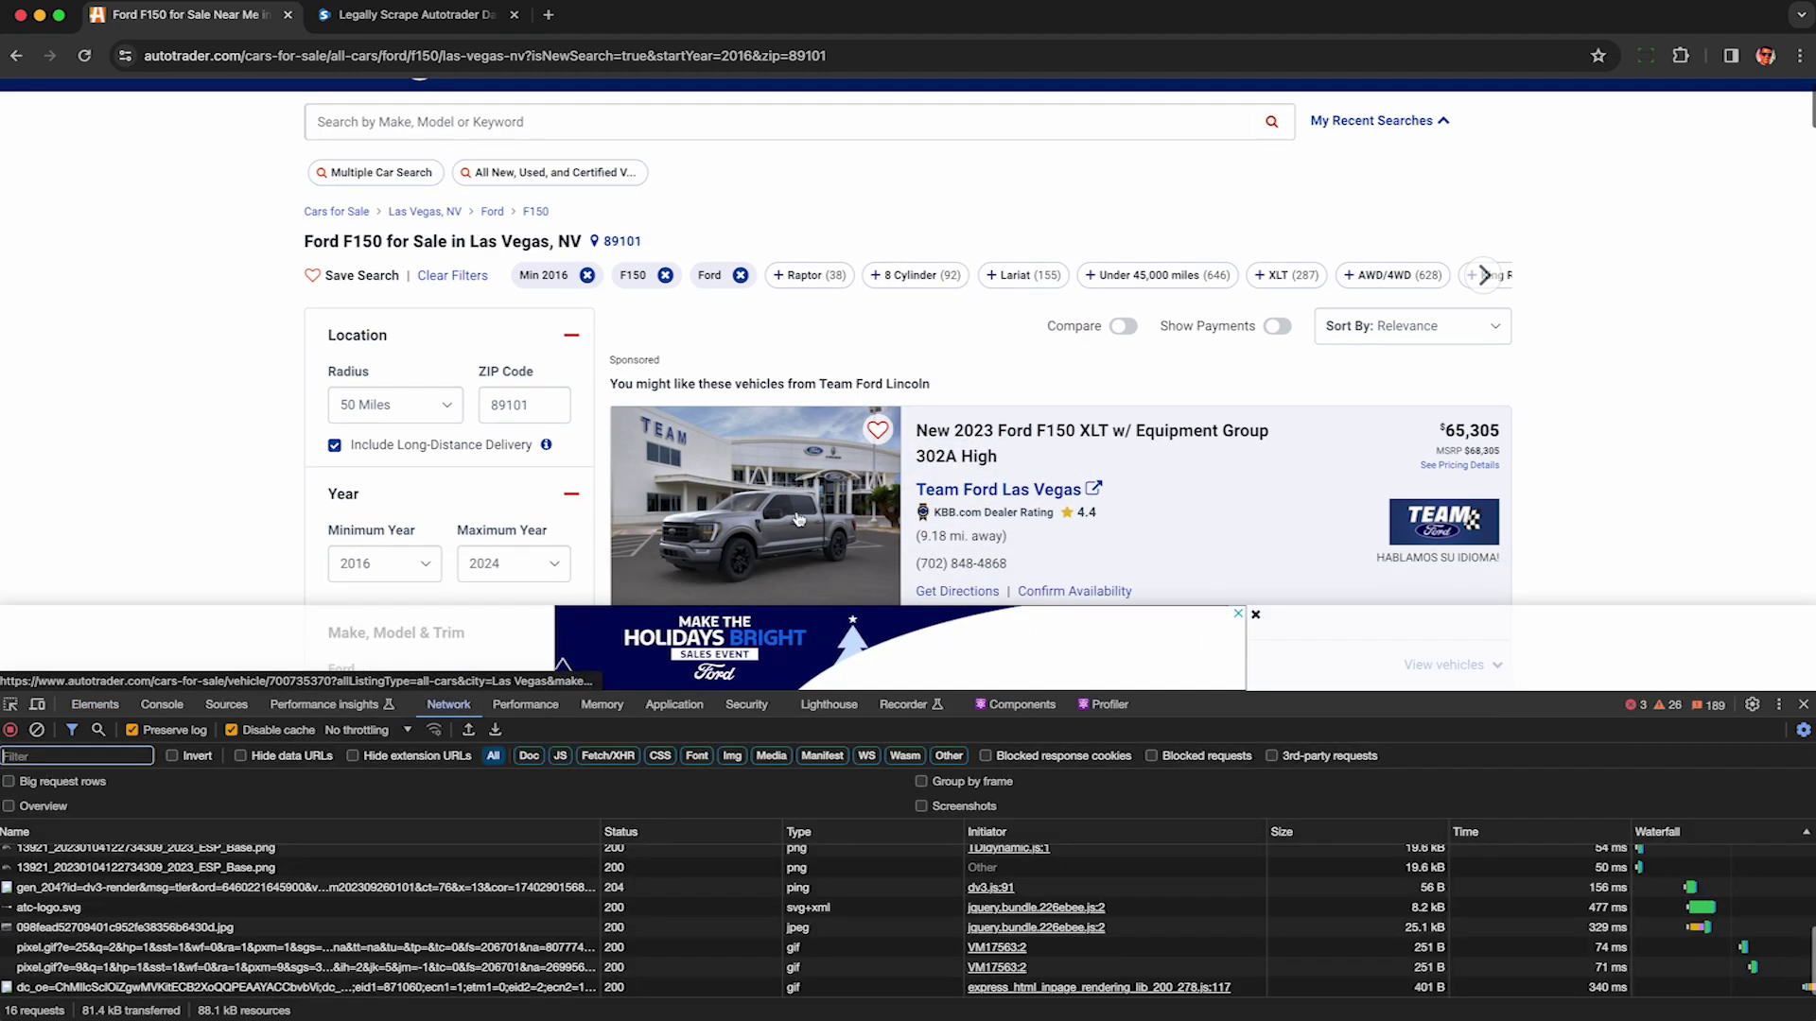
pyautogui.scroll(-10, 797, 519)
pyautogui.scroll(2, 1160, 273)
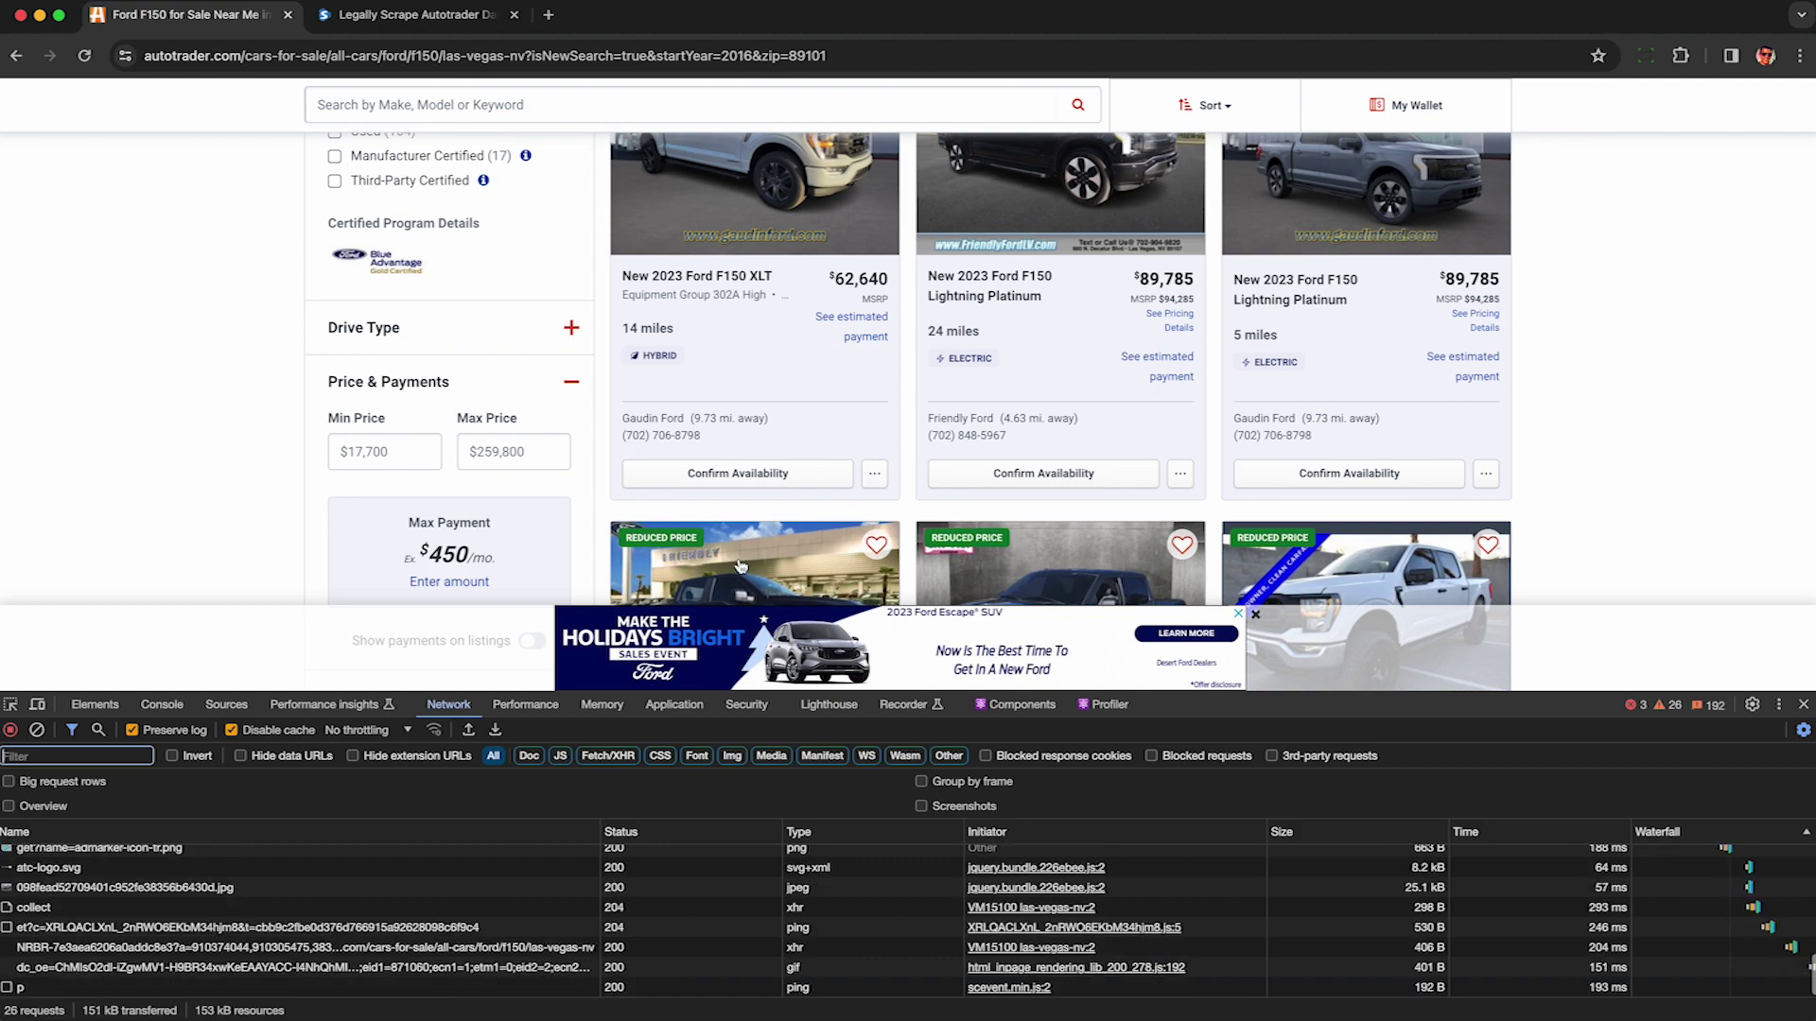
pyautogui.scroll(-20, 1586, 388)
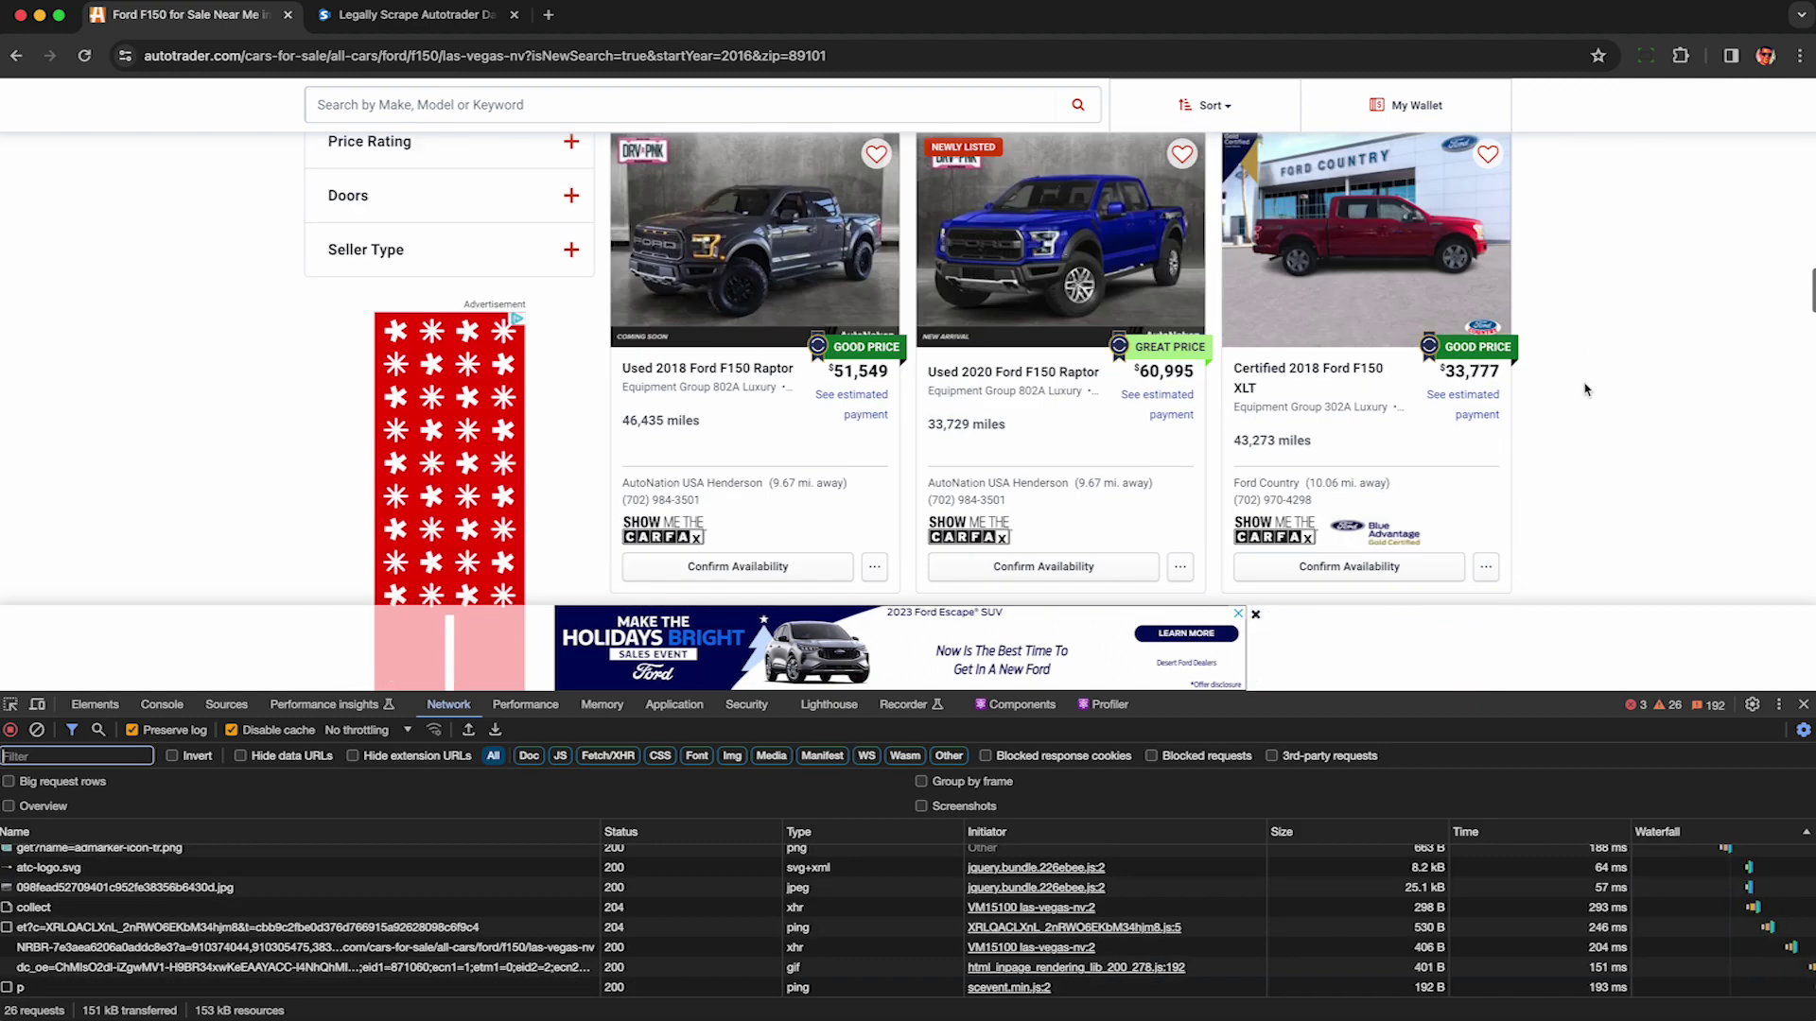
pyautogui.scroll(6, 1585, 388)
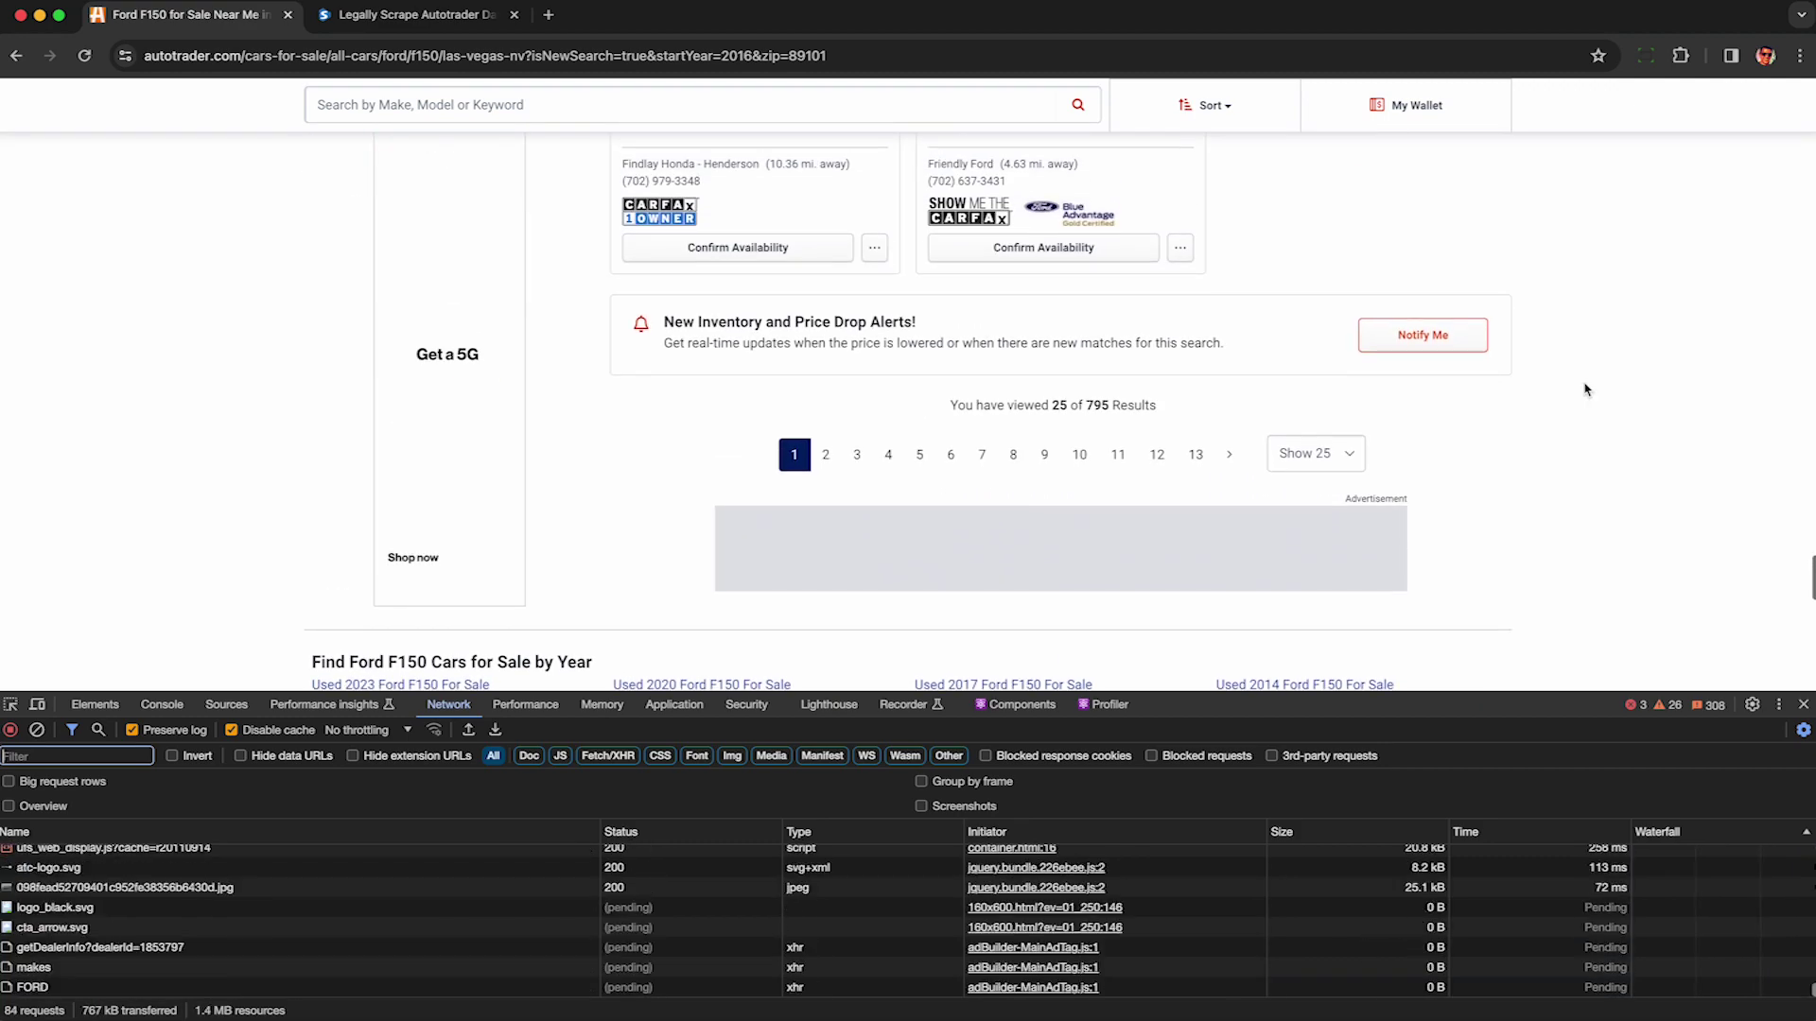
pyautogui.click(1336, 505)
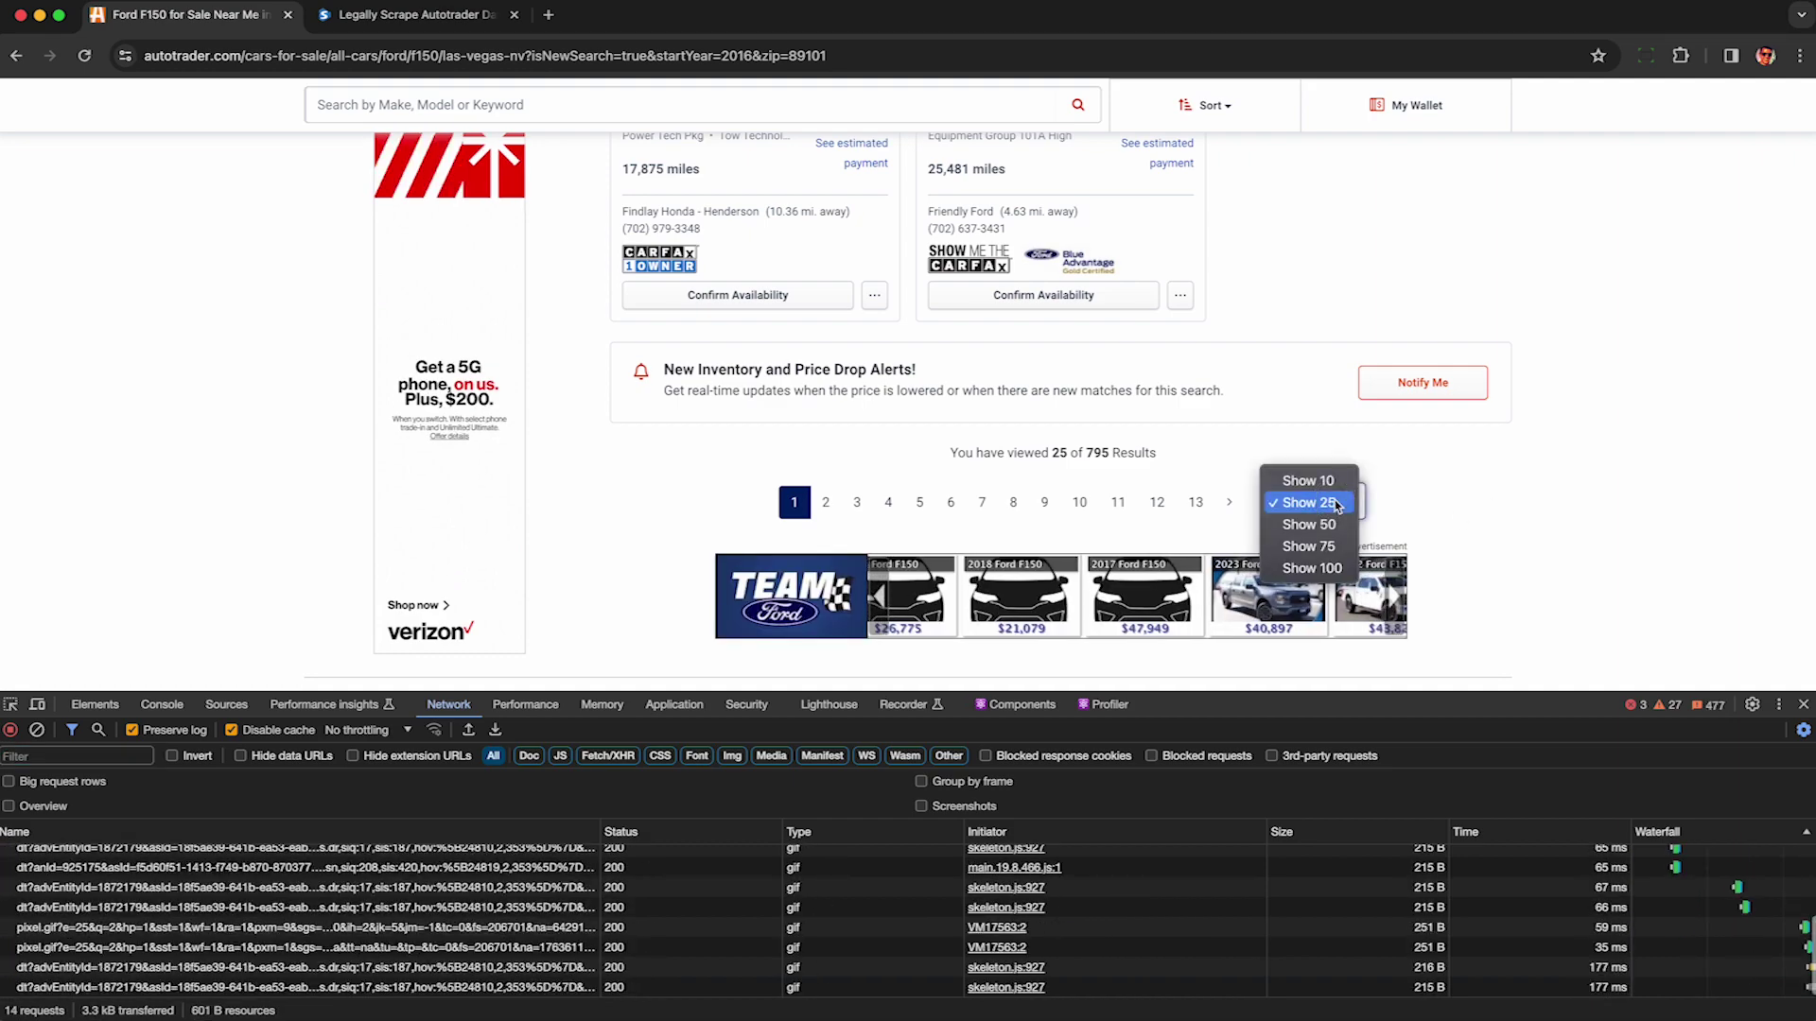
pyautogui.click(1309, 548)
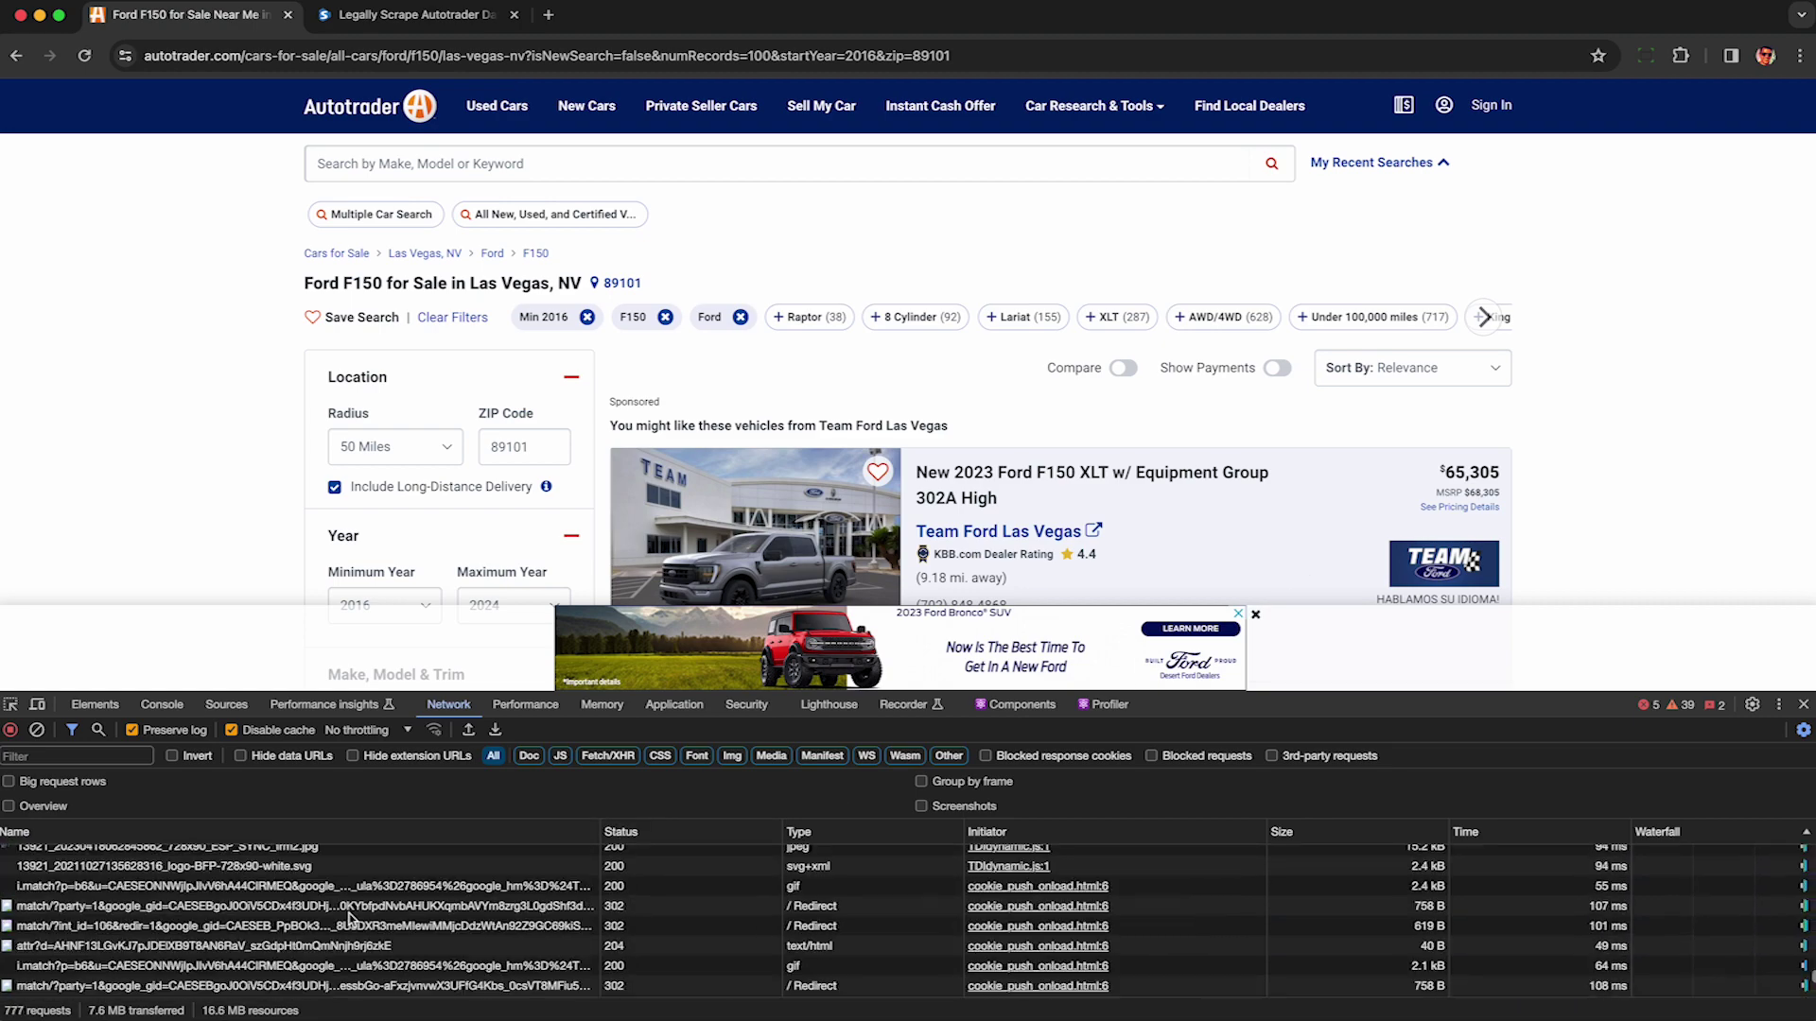
# - Sort network requests by size, largest first, and open the listing?allListingType request's response
pyautogui.click(1346, 840)
pyautogui.click(1346, 840)
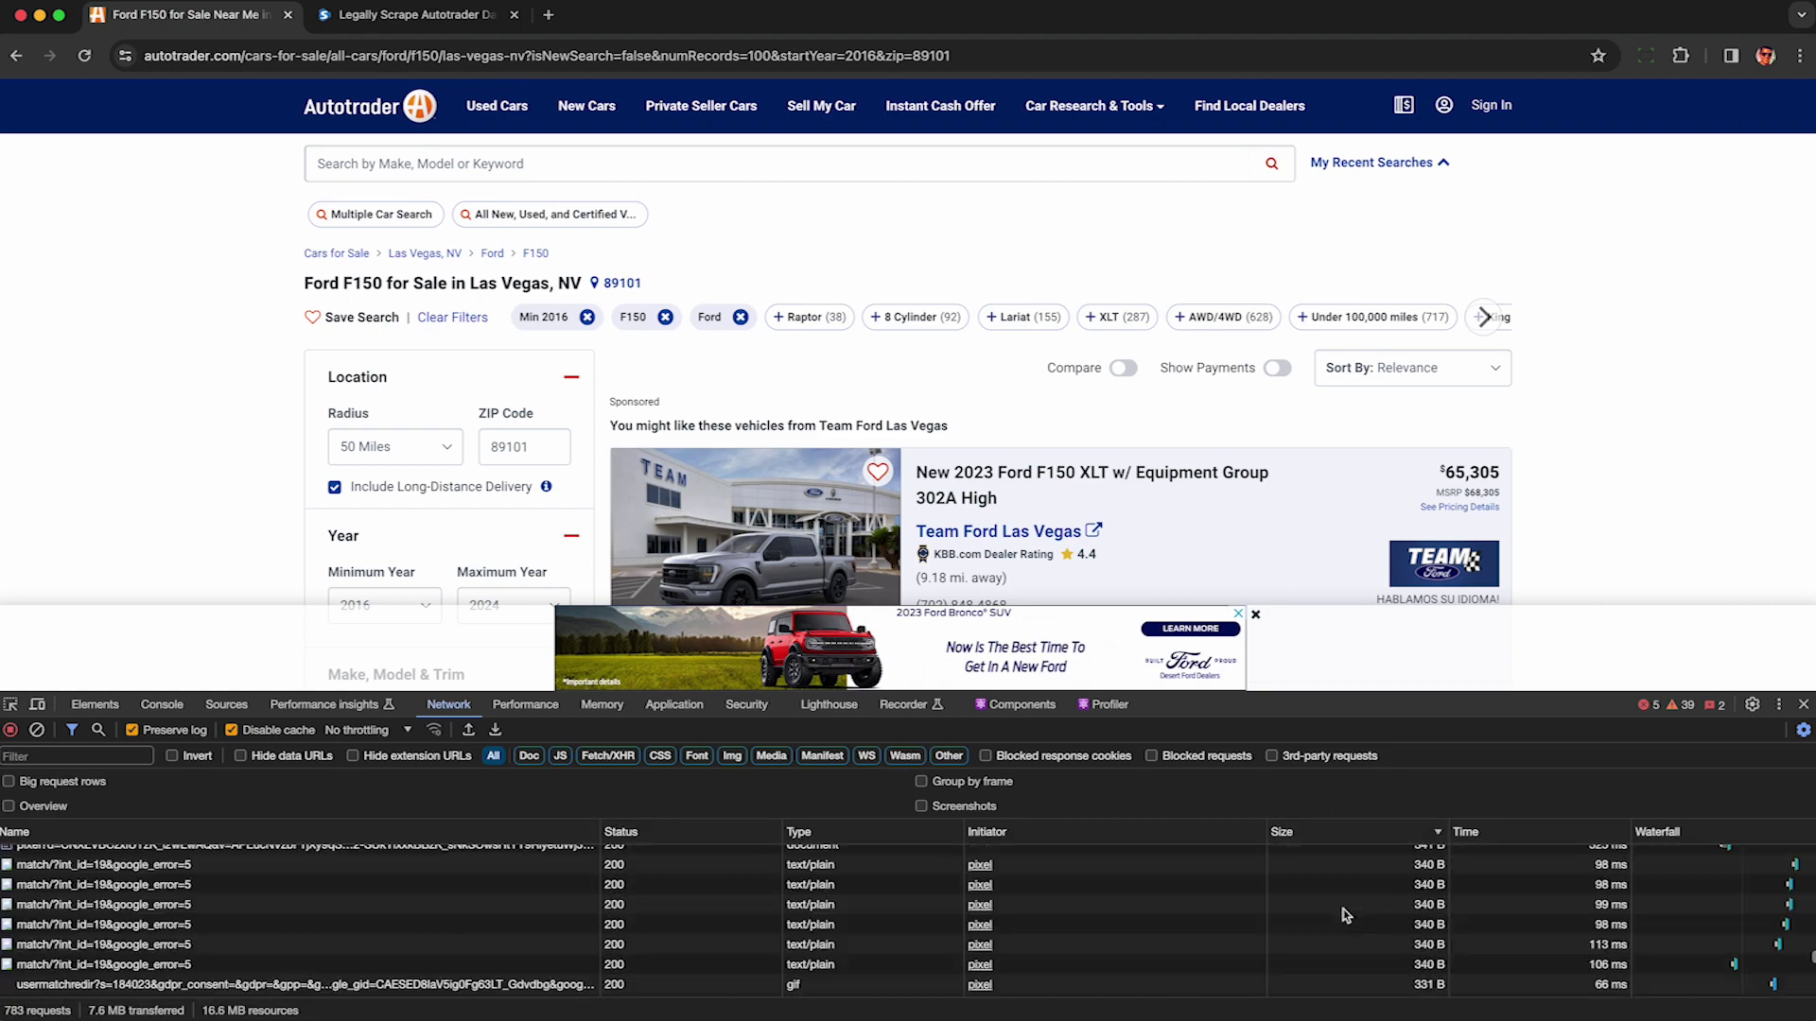
pyautogui.scroll(10, 1345, 916)
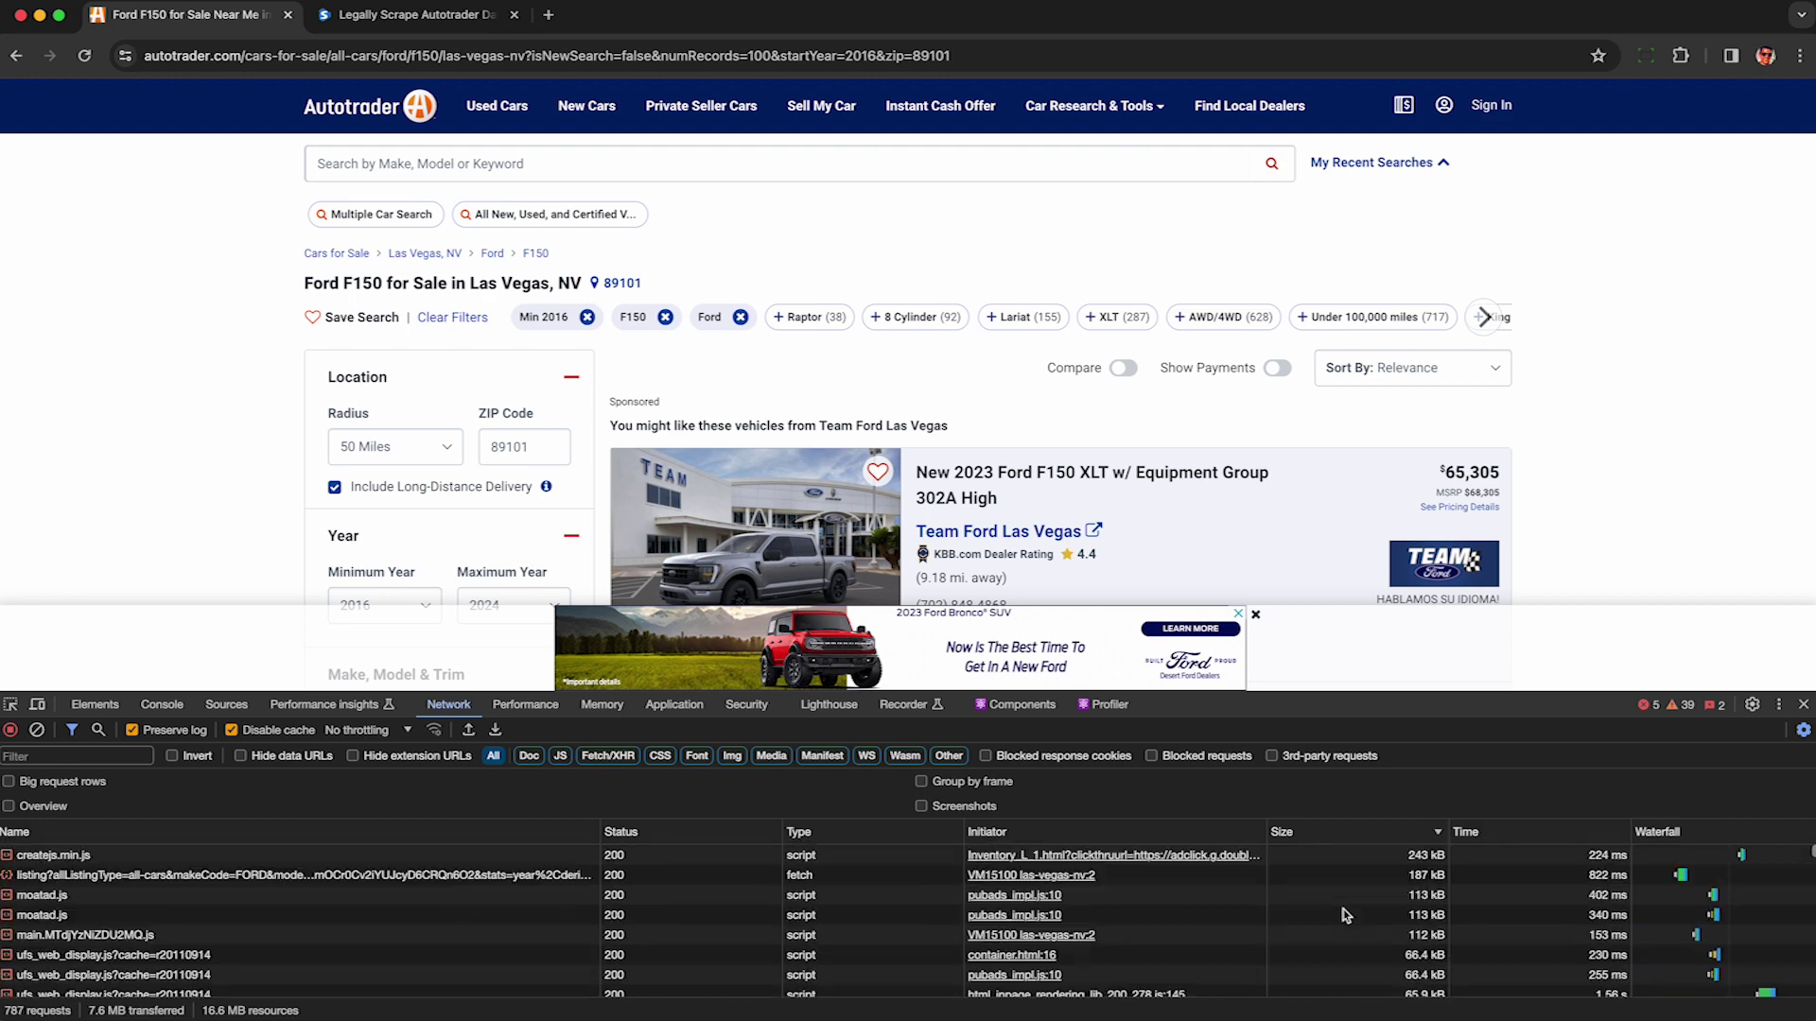
pyautogui.click(123, 875)
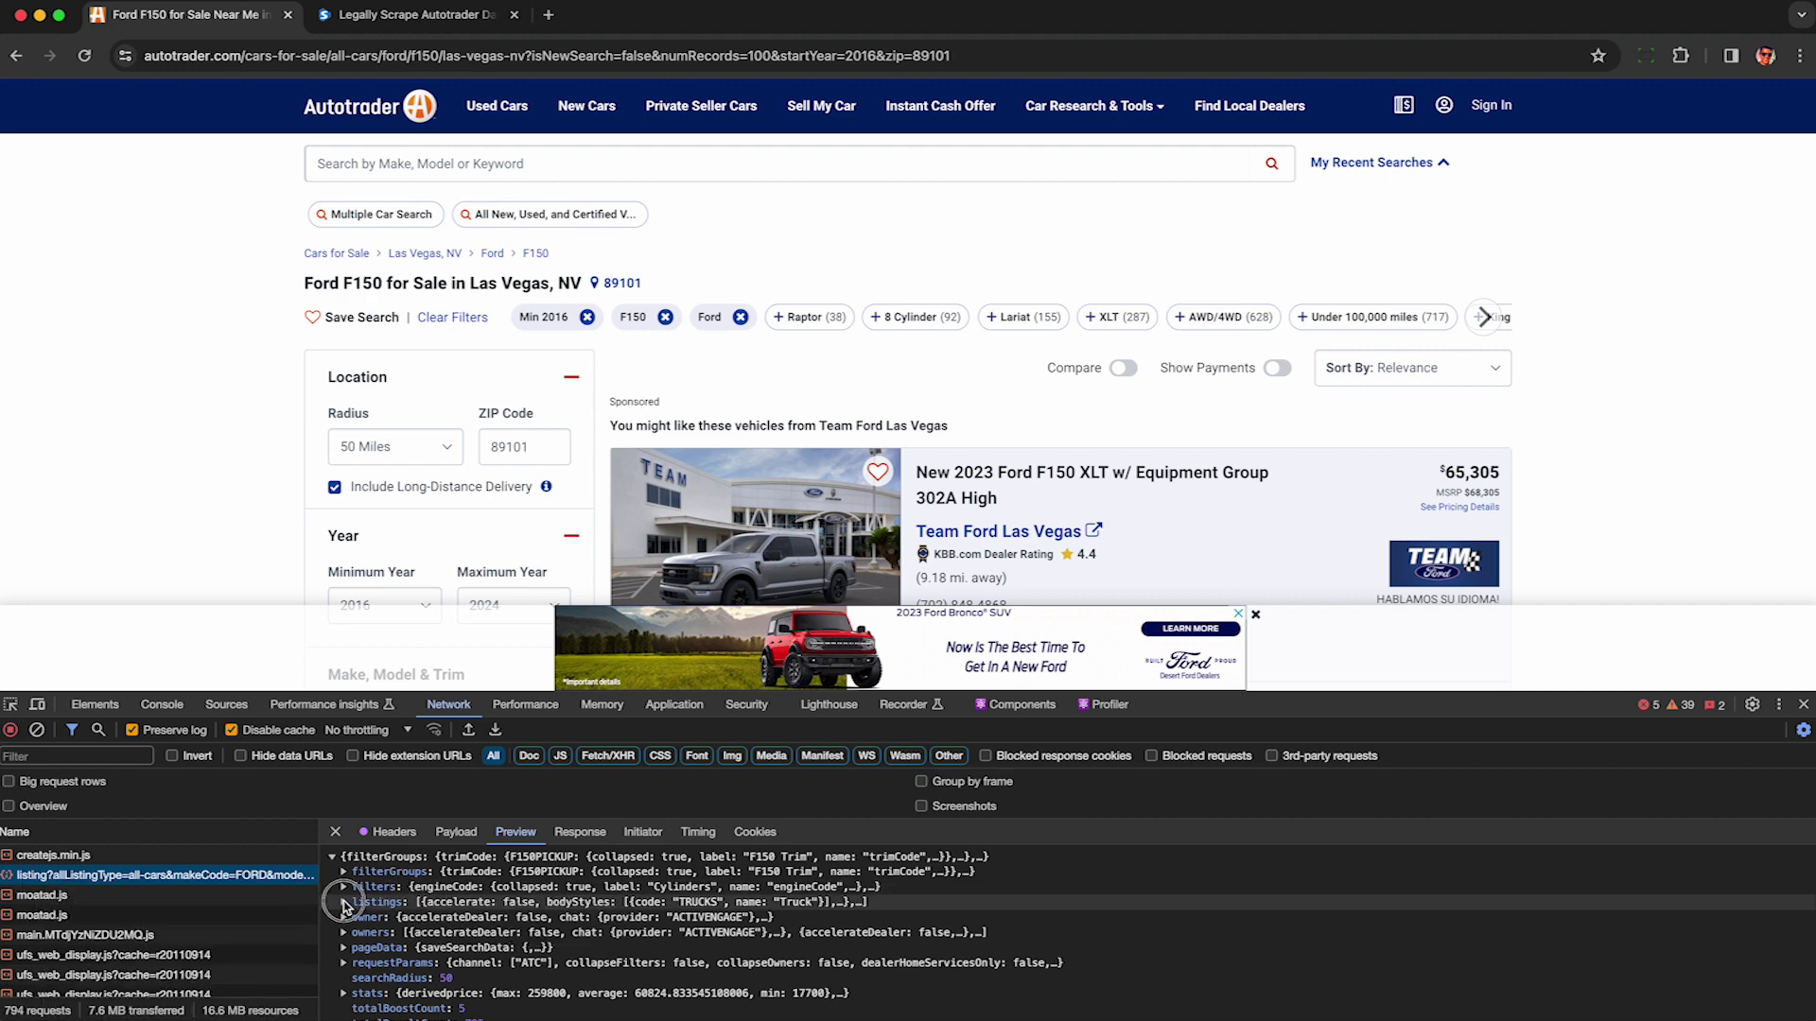
# - Expand the response's listings array and scroll through entries 0 to 99
pyautogui.click(366, 903)
pyautogui.scroll(-2, 378, 937)
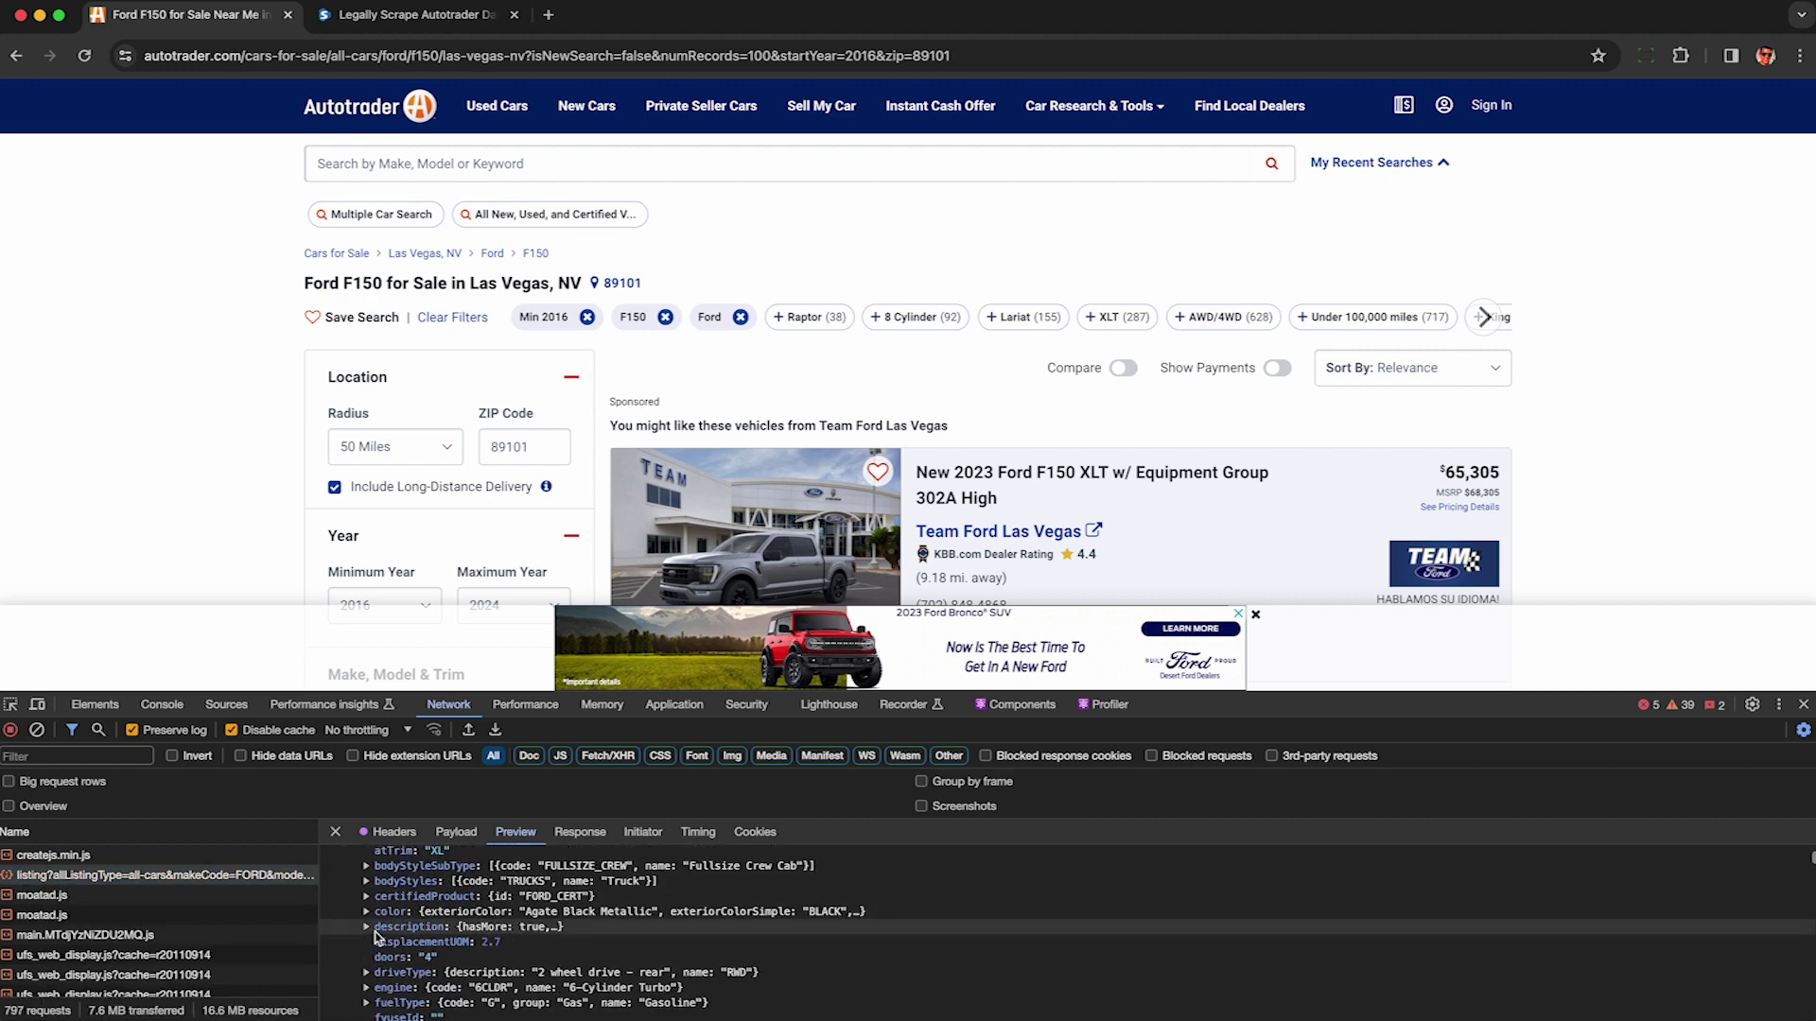
pyautogui.scroll(-5, 401, 957)
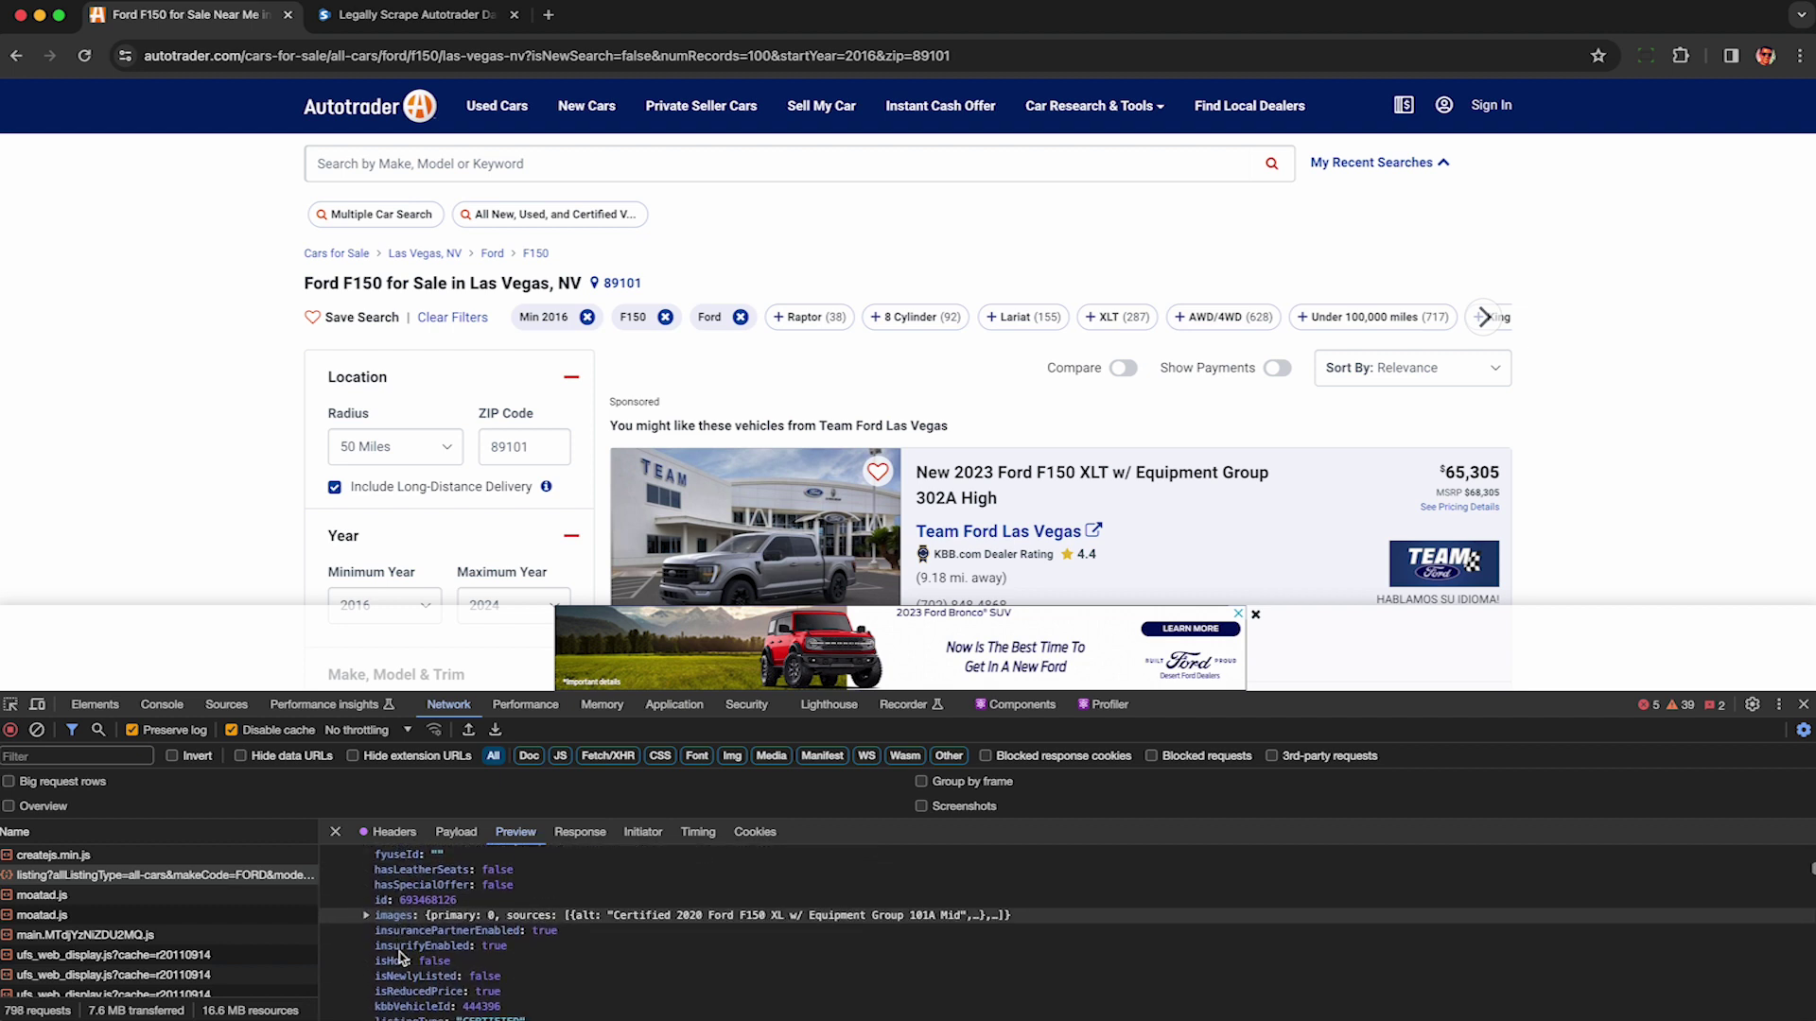
pyautogui.scroll(-8, 401, 957)
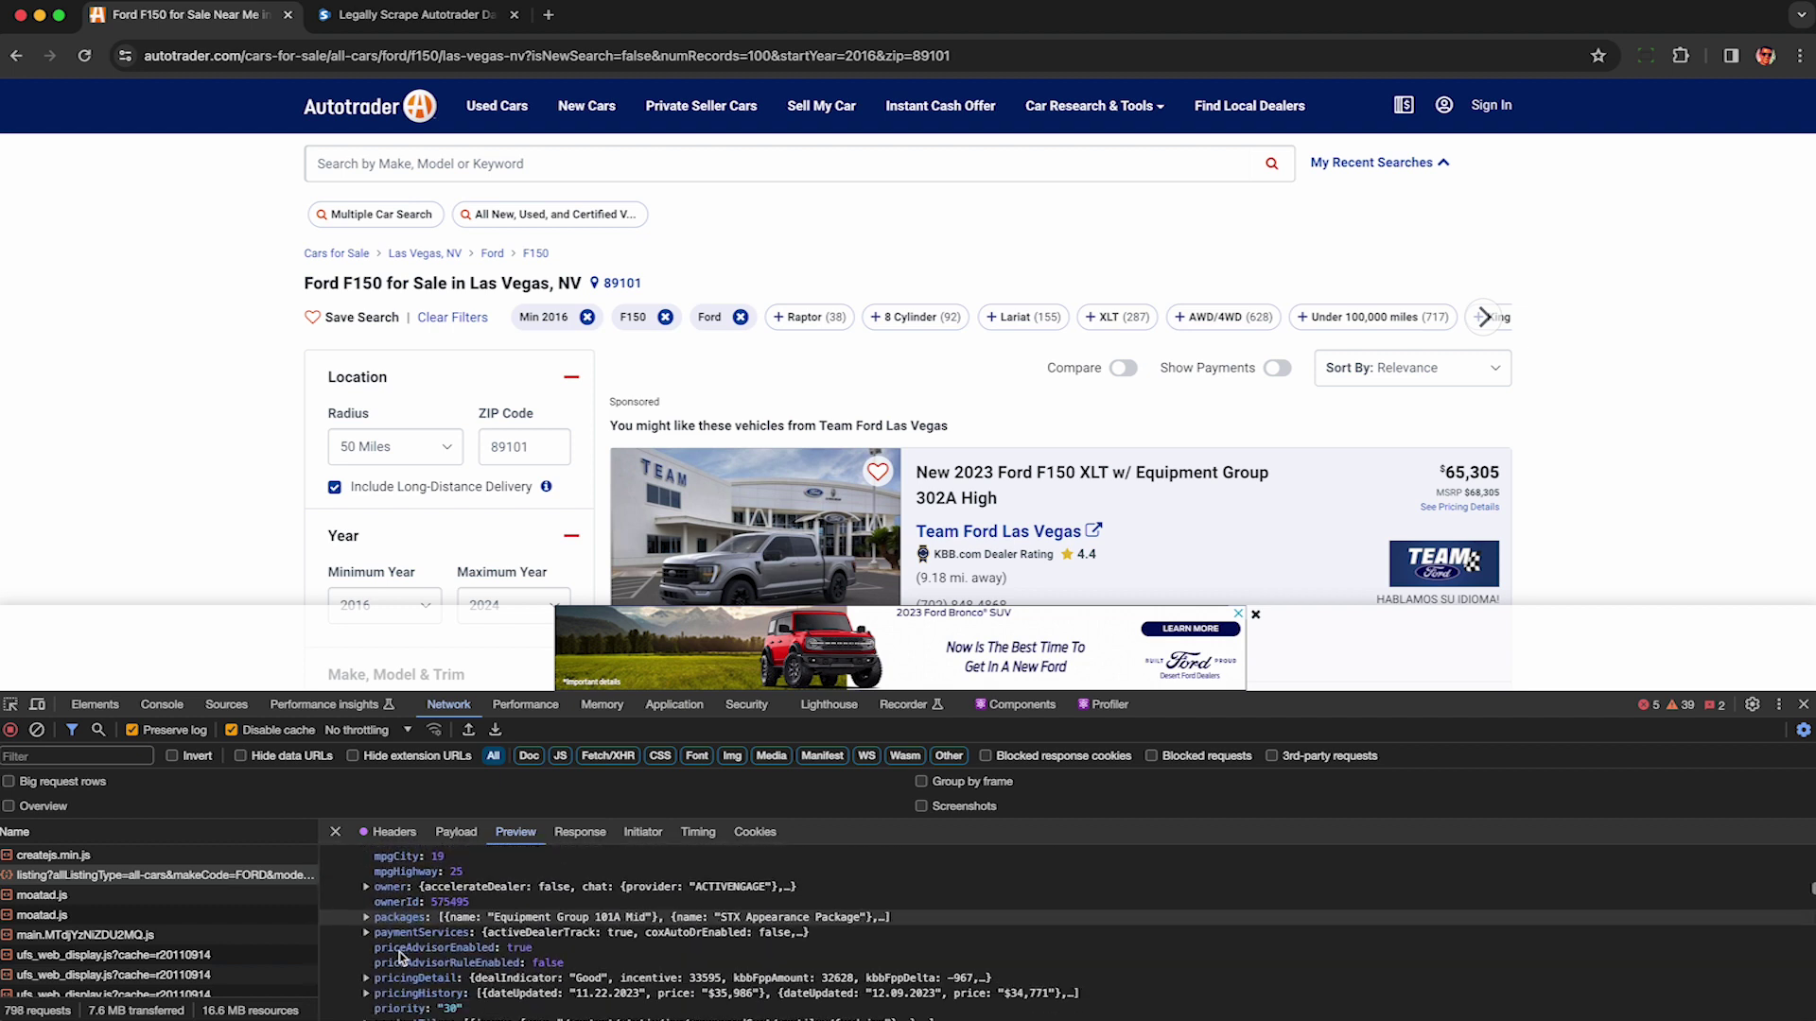
pyautogui.scroll(-10, 401, 957)
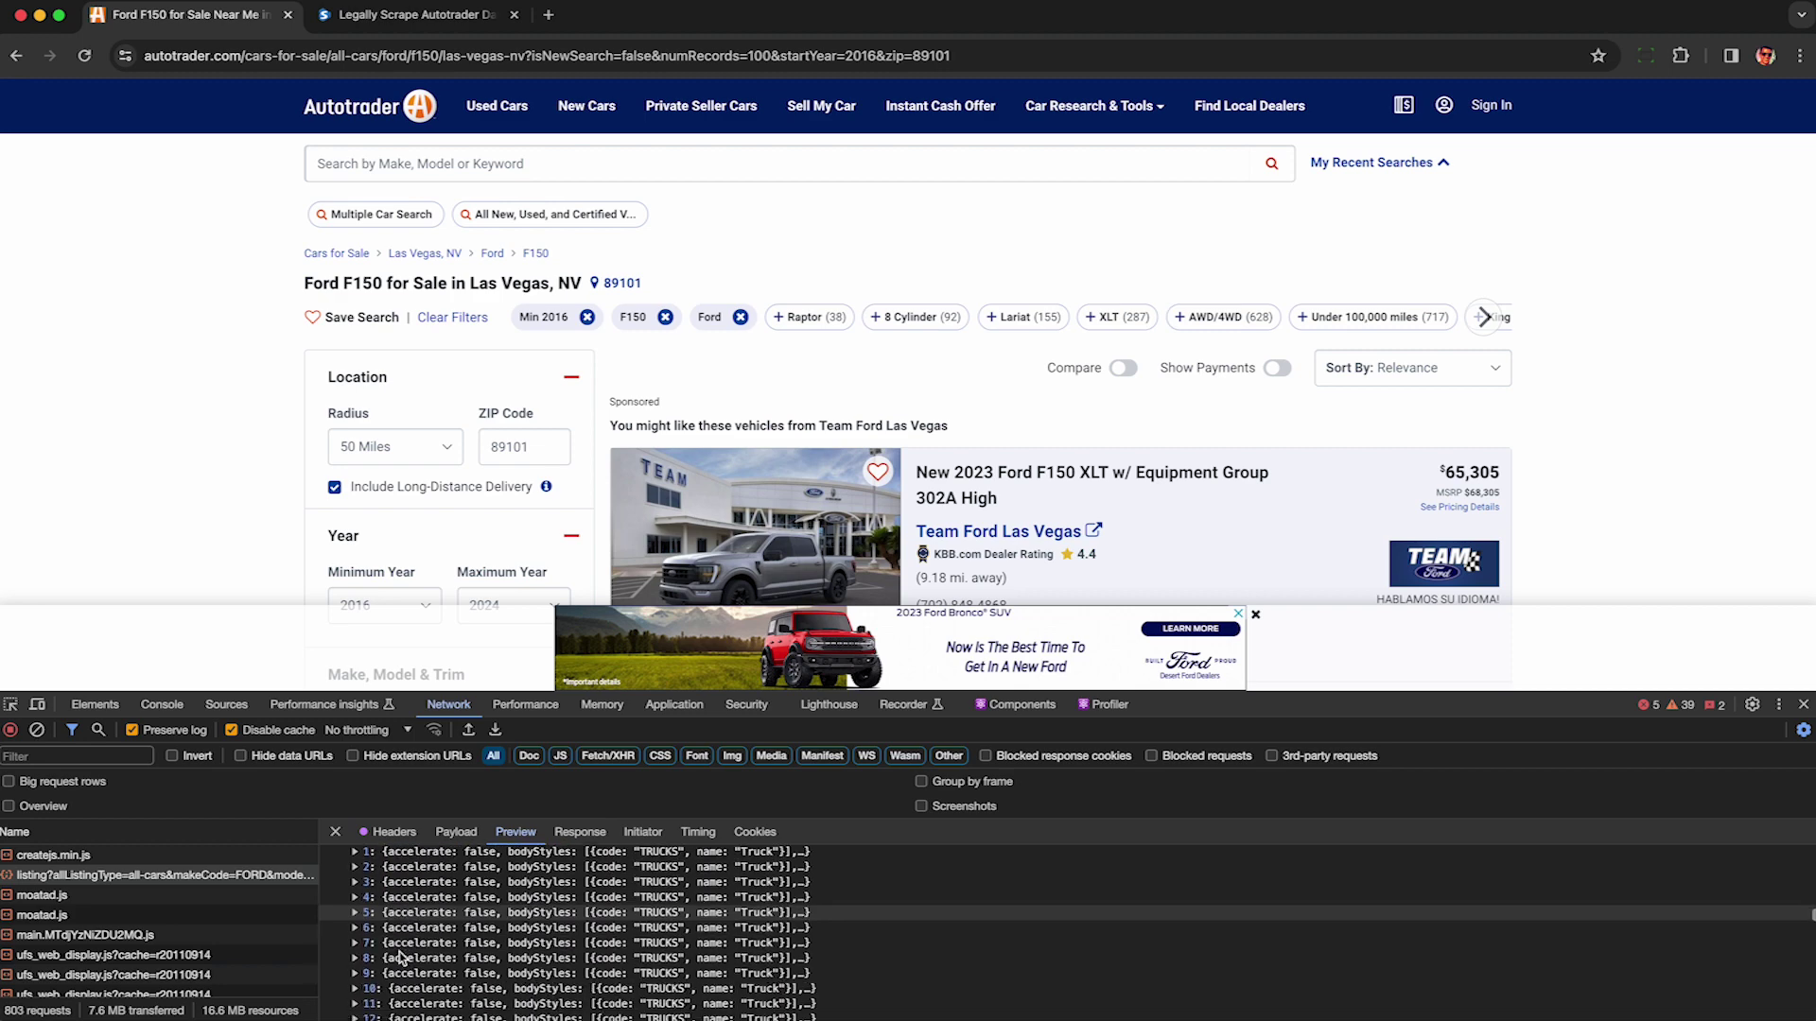
pyautogui.scroll(-20, 396, 957)
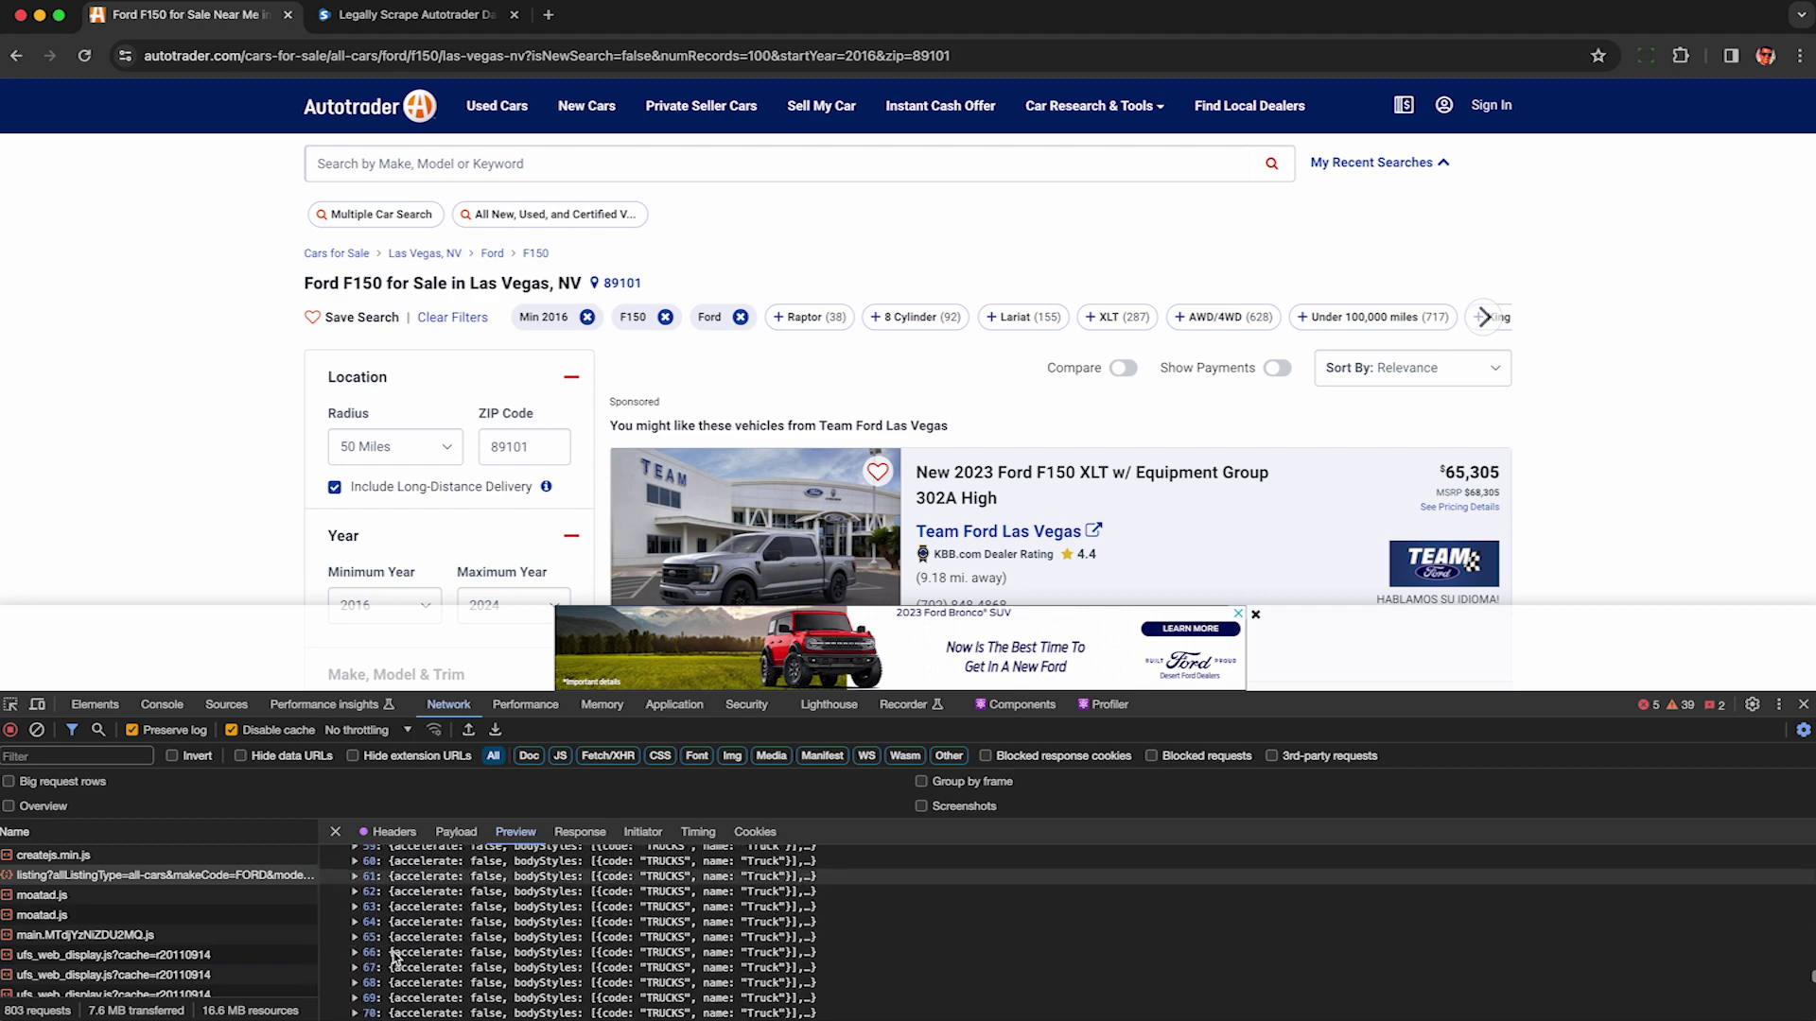
pyautogui.scroll(-2, 396, 957)
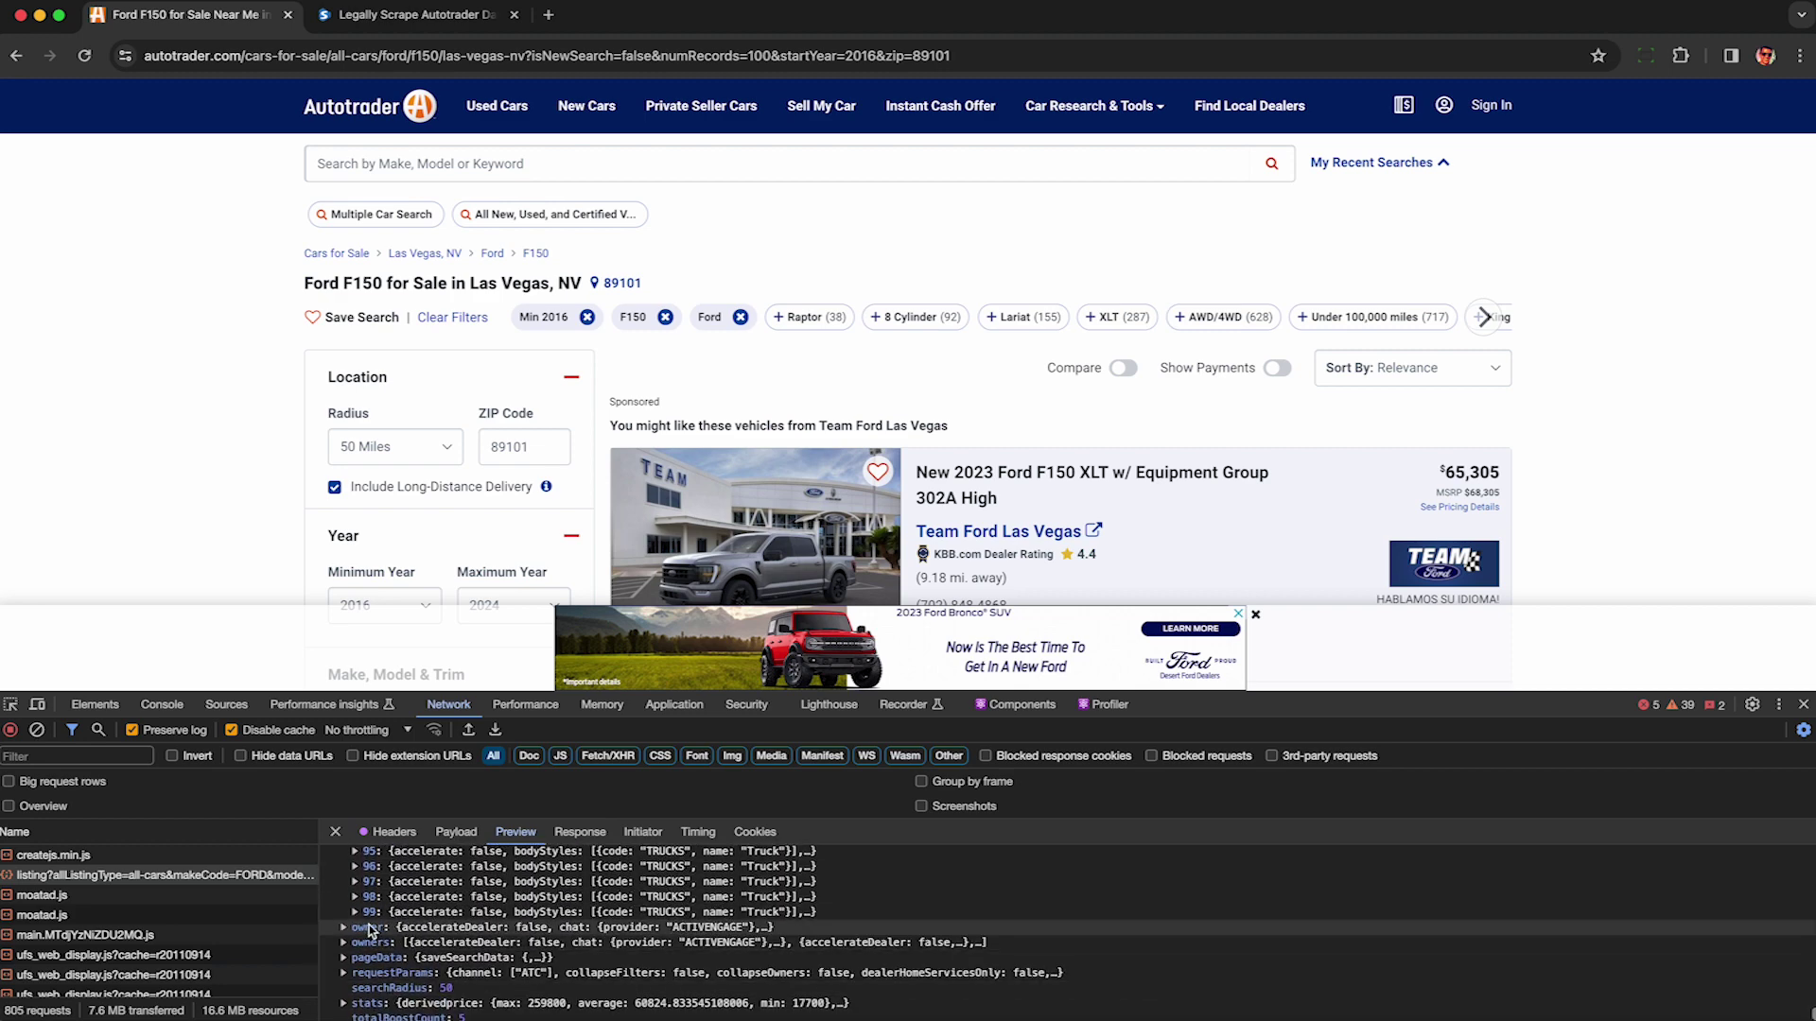
# - Page forward through the F150 results to pages 2, 3 and 4
pyautogui.scroll(-20, 1768, 615)
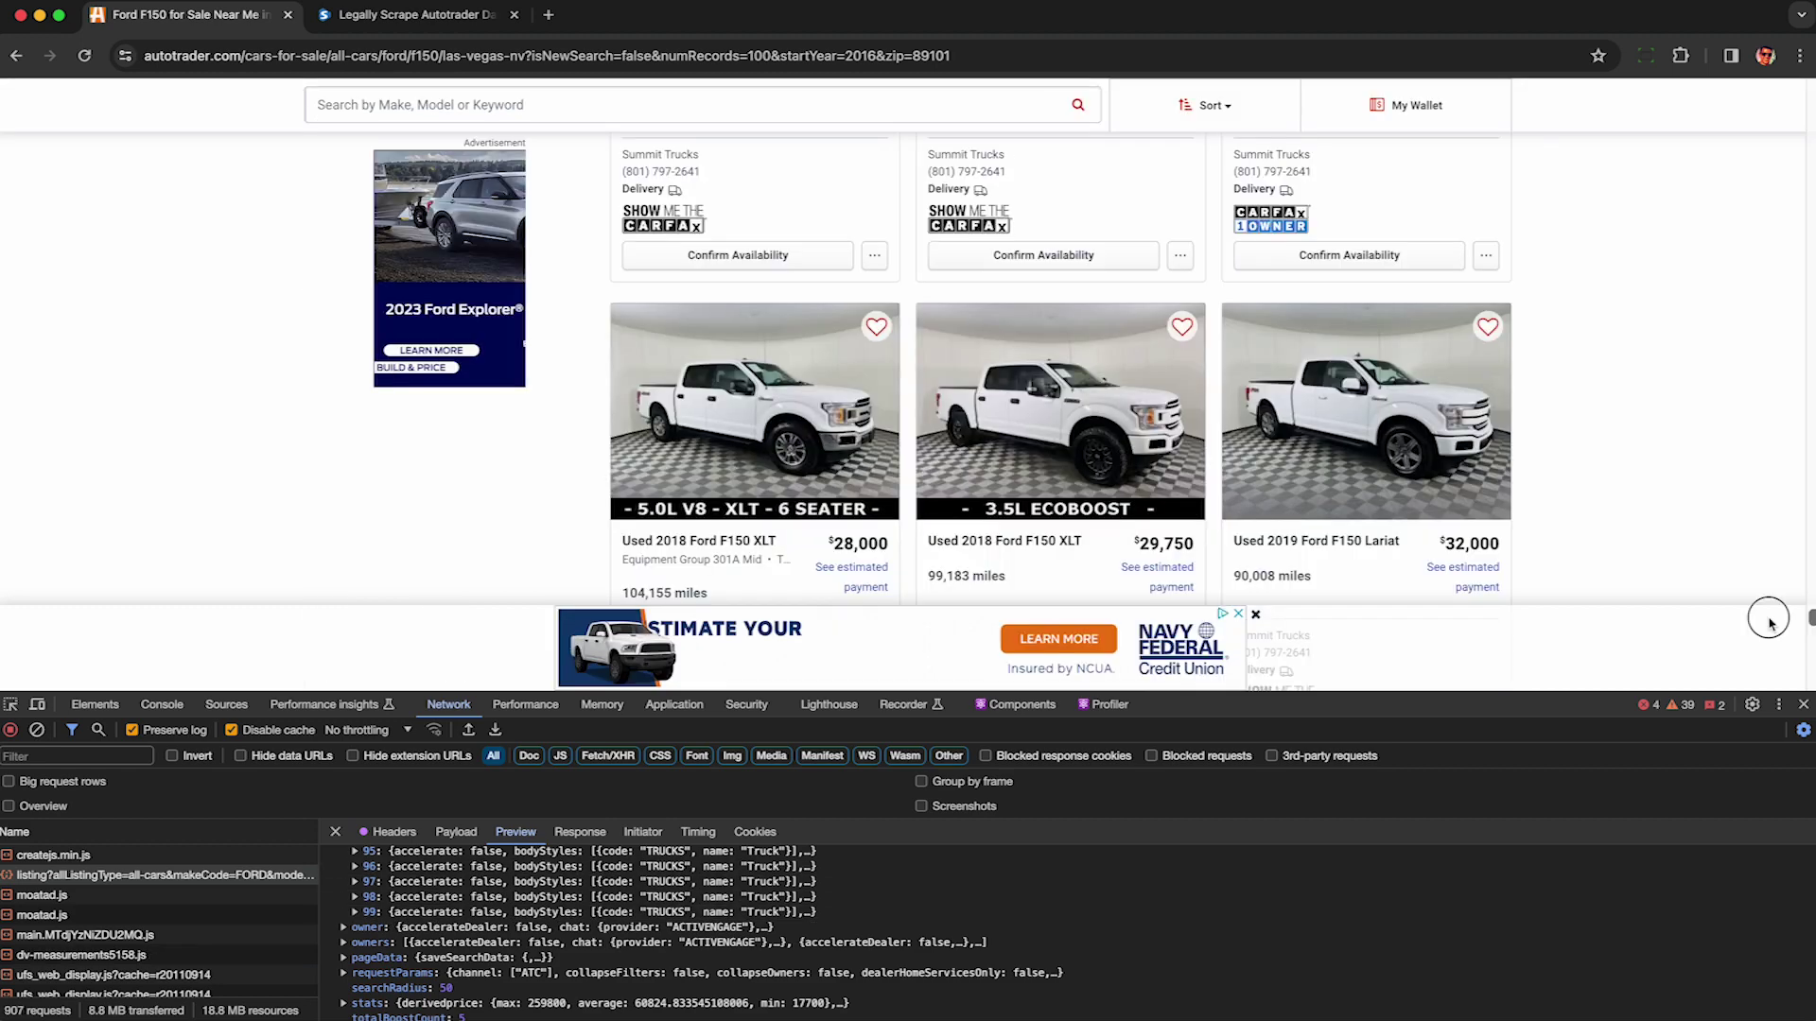
pyautogui.scroll(-1, 1664, 489)
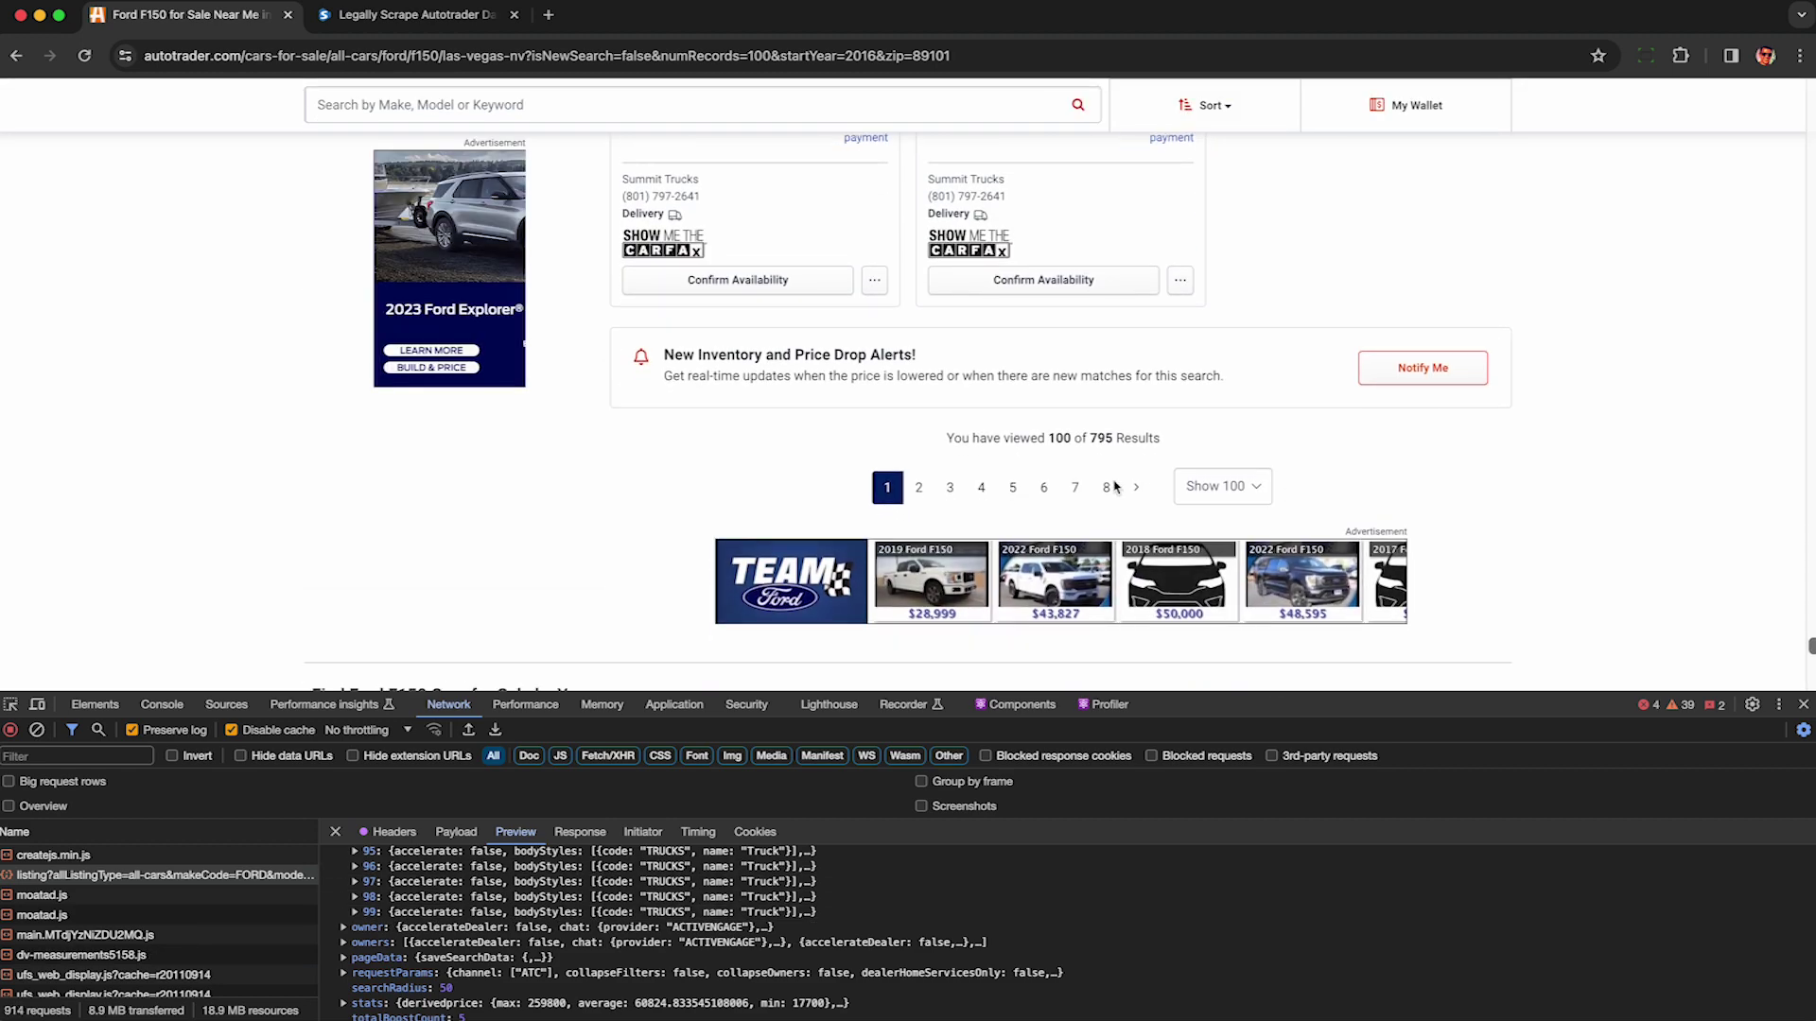
pyautogui.click(1137, 488)
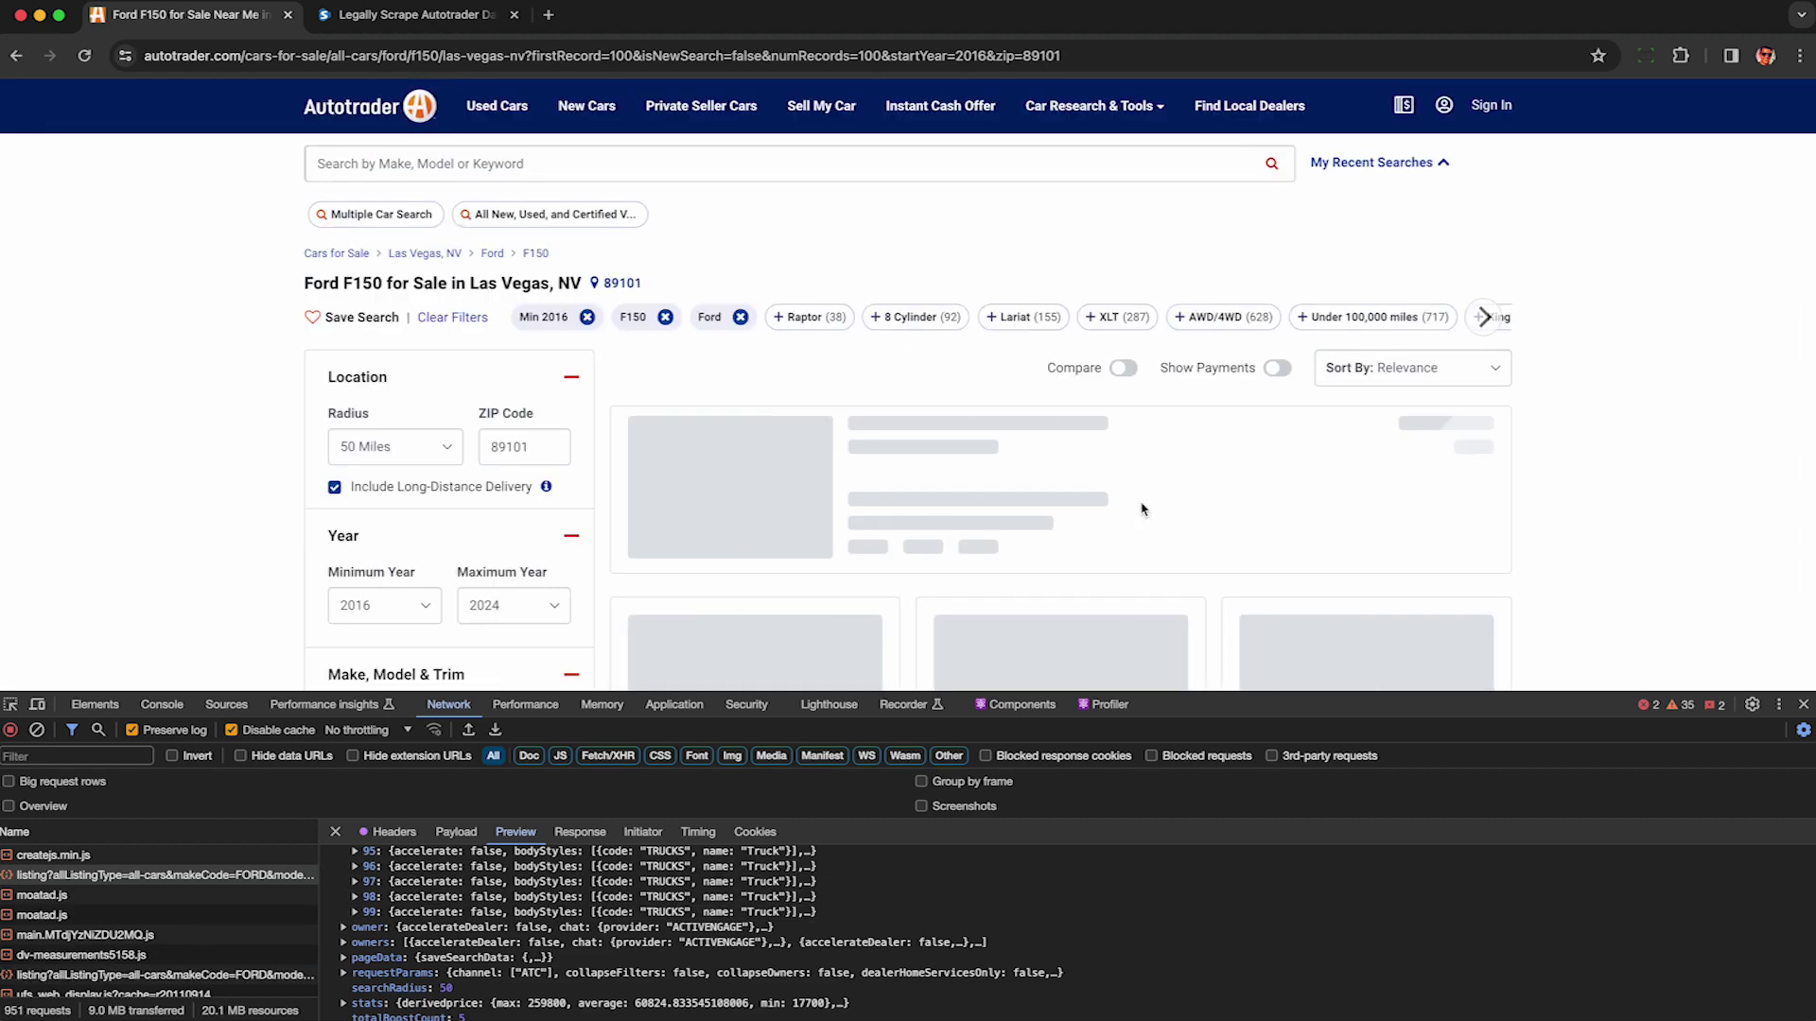
pyautogui.scroll(-20, 1788, 612)
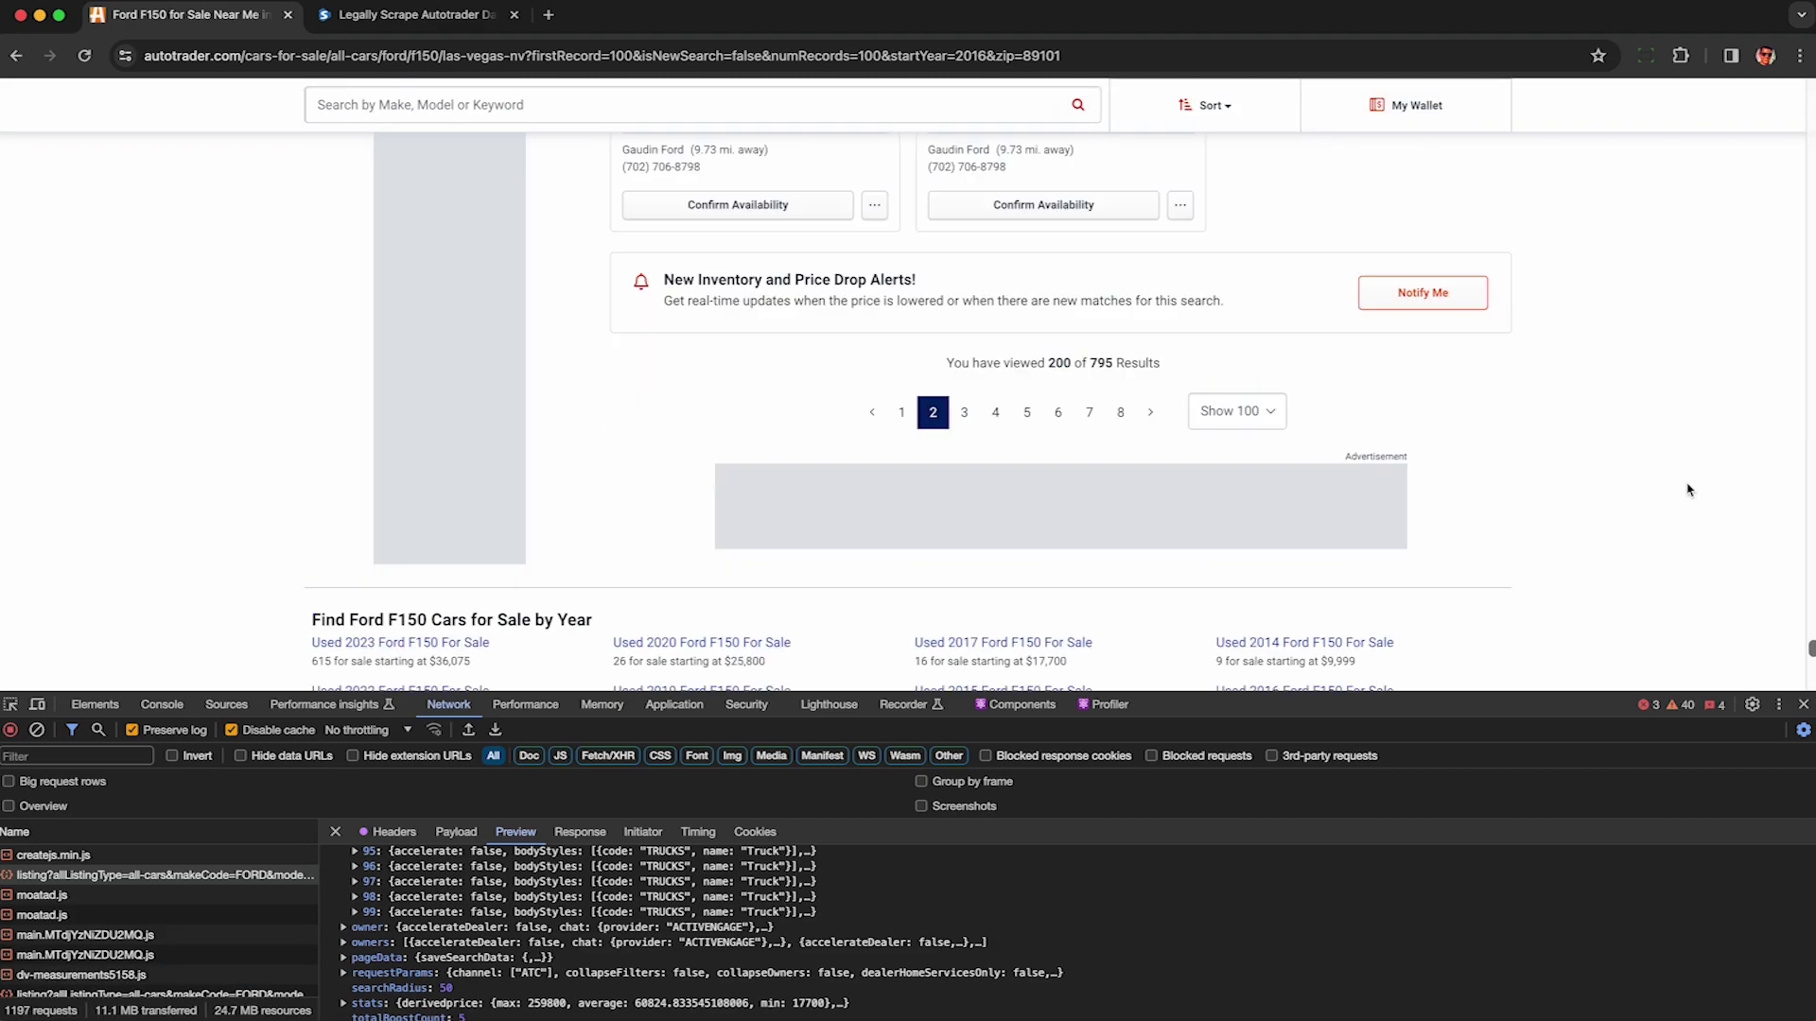
pyautogui.click(1161, 428)
pyautogui.scroll(-20, 1681, 494)
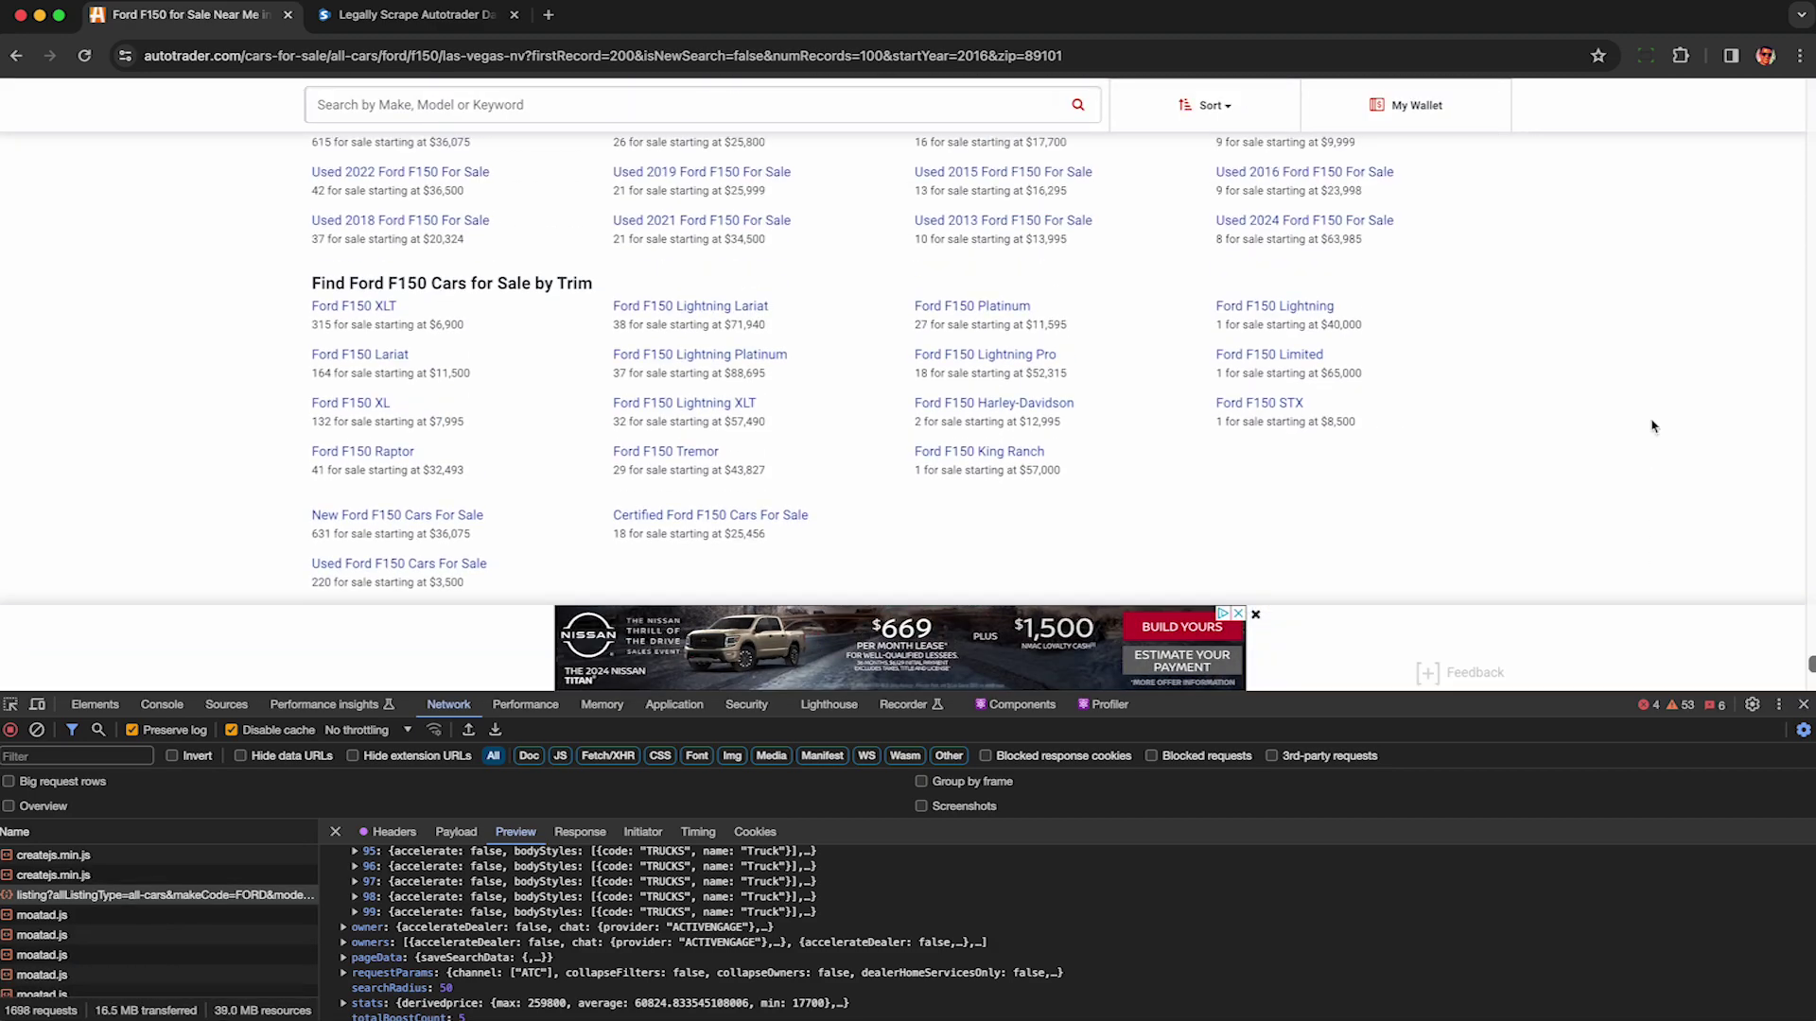
pyautogui.scroll(5, 1226, 301)
pyautogui.click(1150, 334)
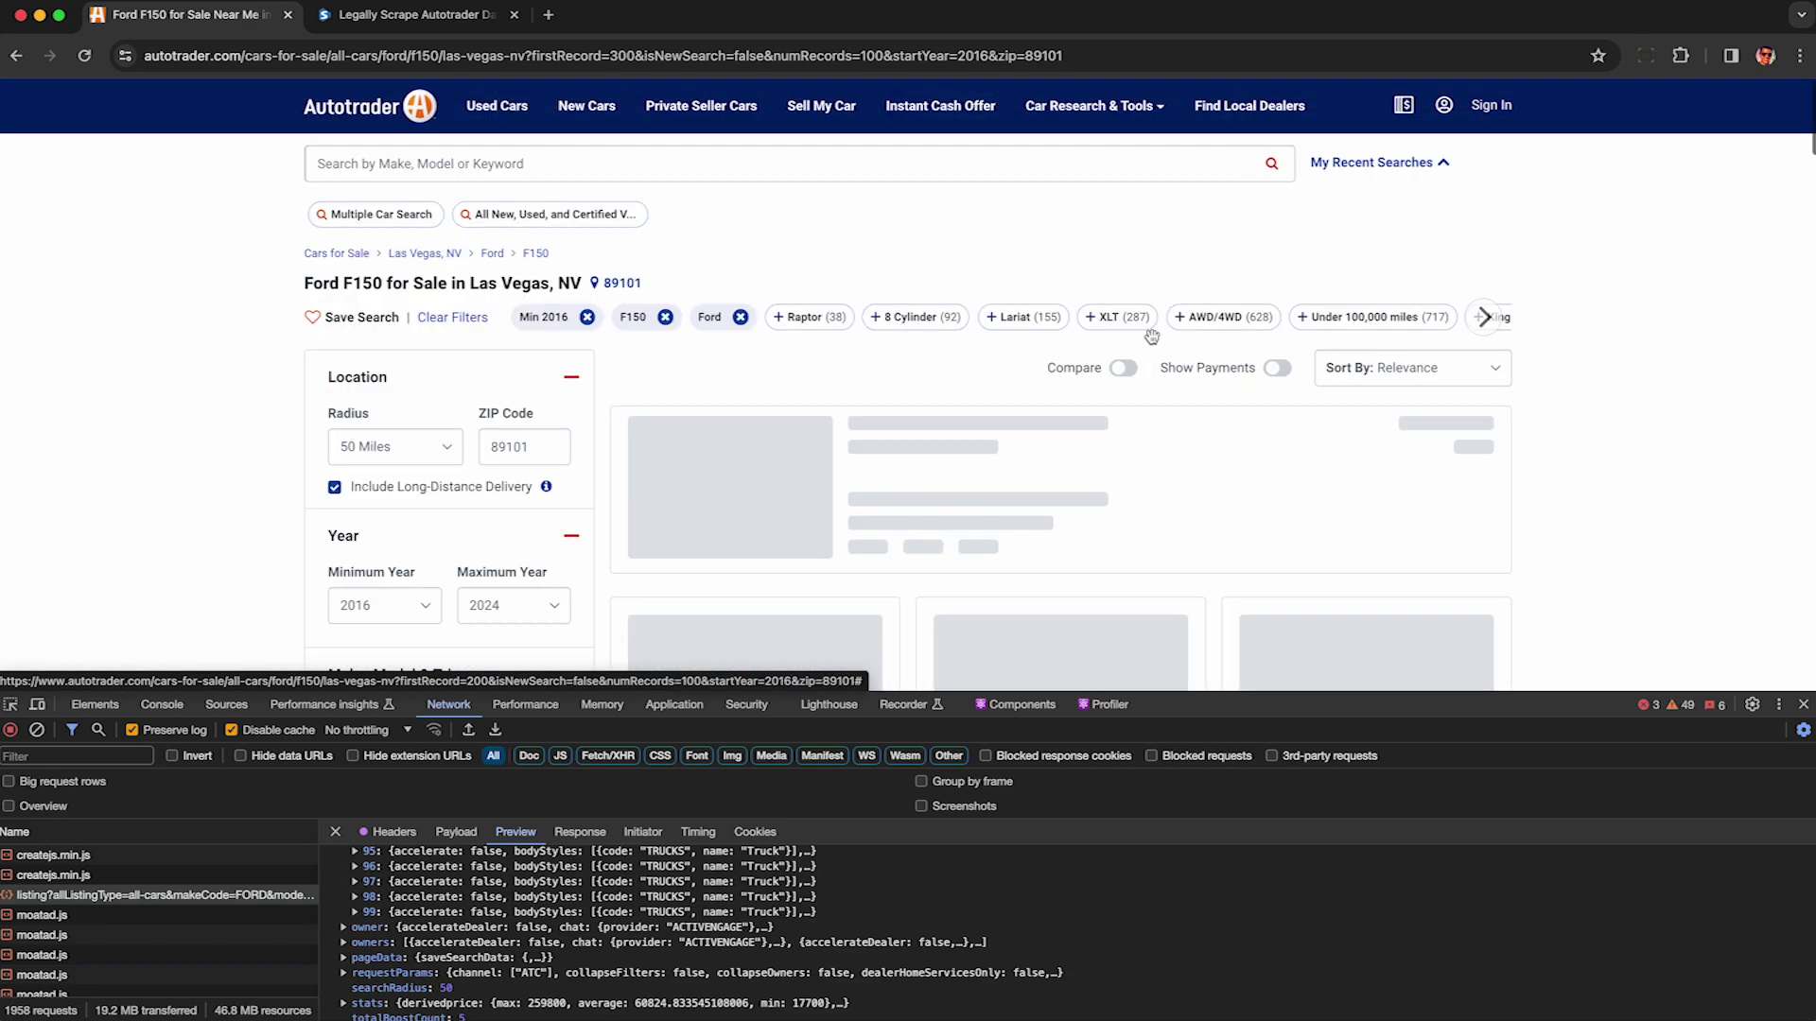
# - Continue paging forward through results pages 5, 6 and 7
pyautogui.scroll(-5, 1637, 397)
pyautogui.scroll(-20, 1787, 621)
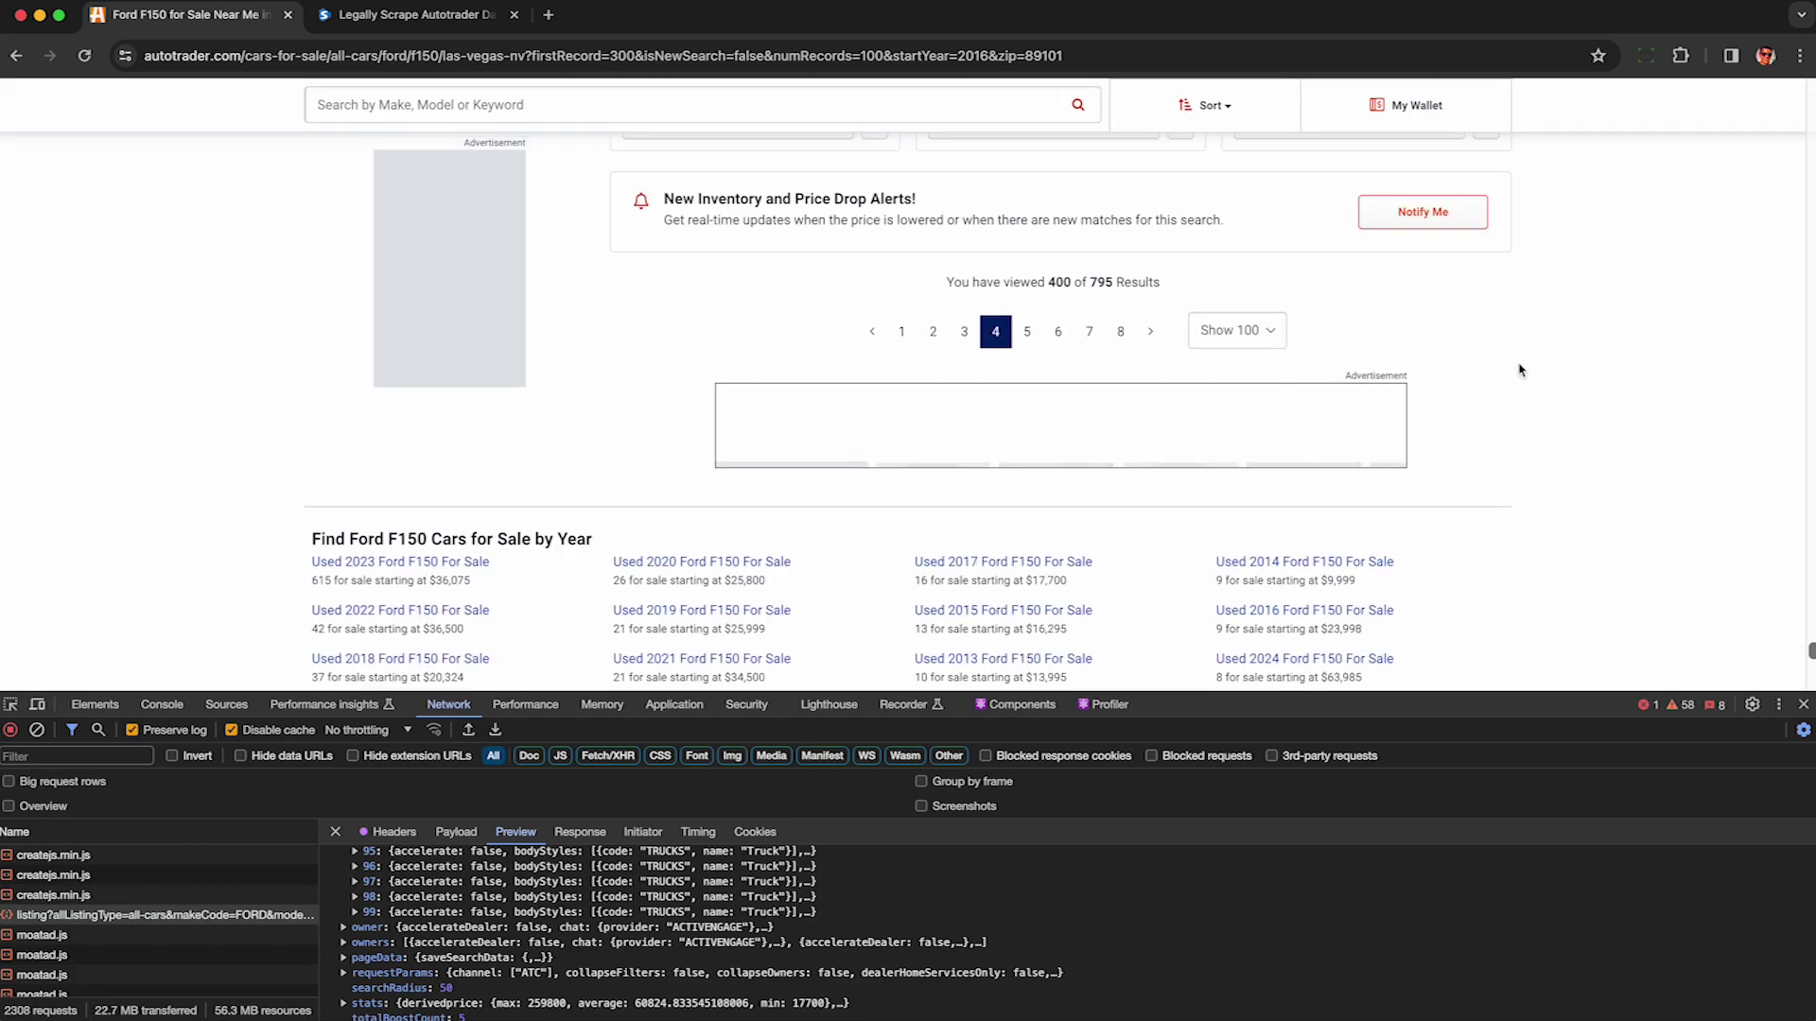
pyautogui.click(1155, 338)
pyautogui.scroll(-20, 1681, 416)
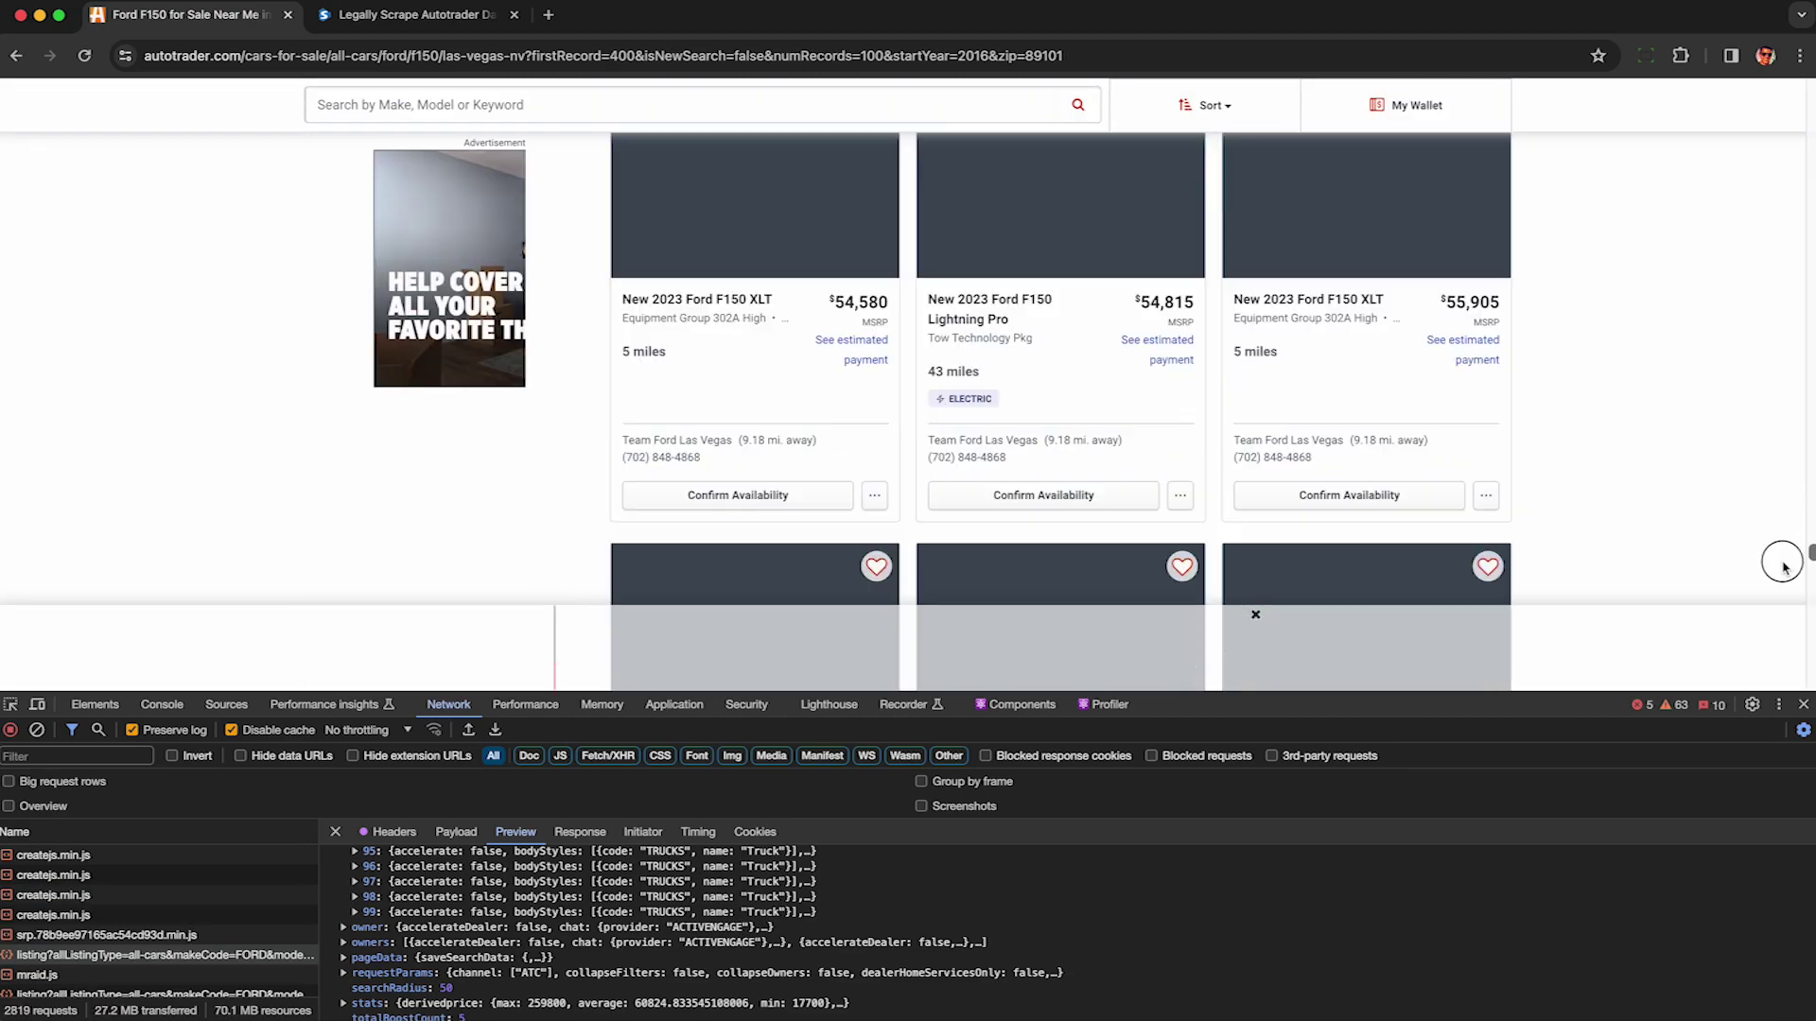
pyautogui.click(1150, 464)
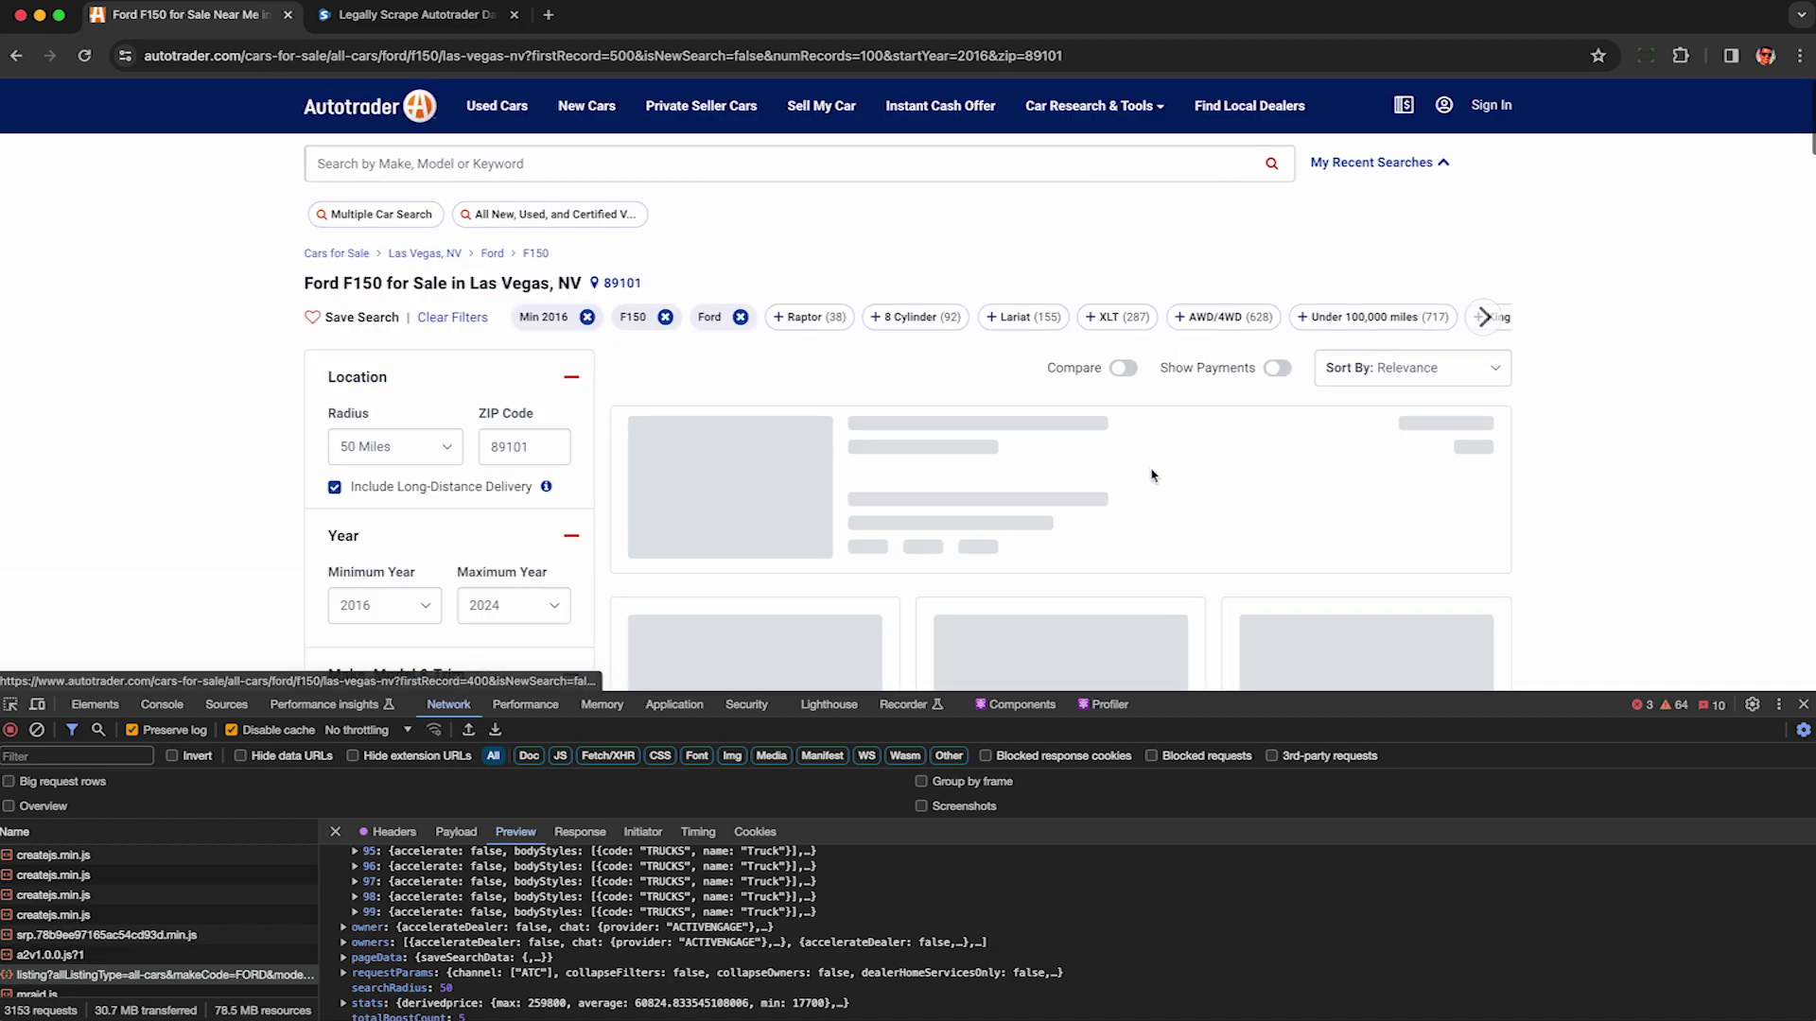
pyautogui.scroll(-10, 1750, 397)
pyautogui.scroll(-10, 1782, 615)
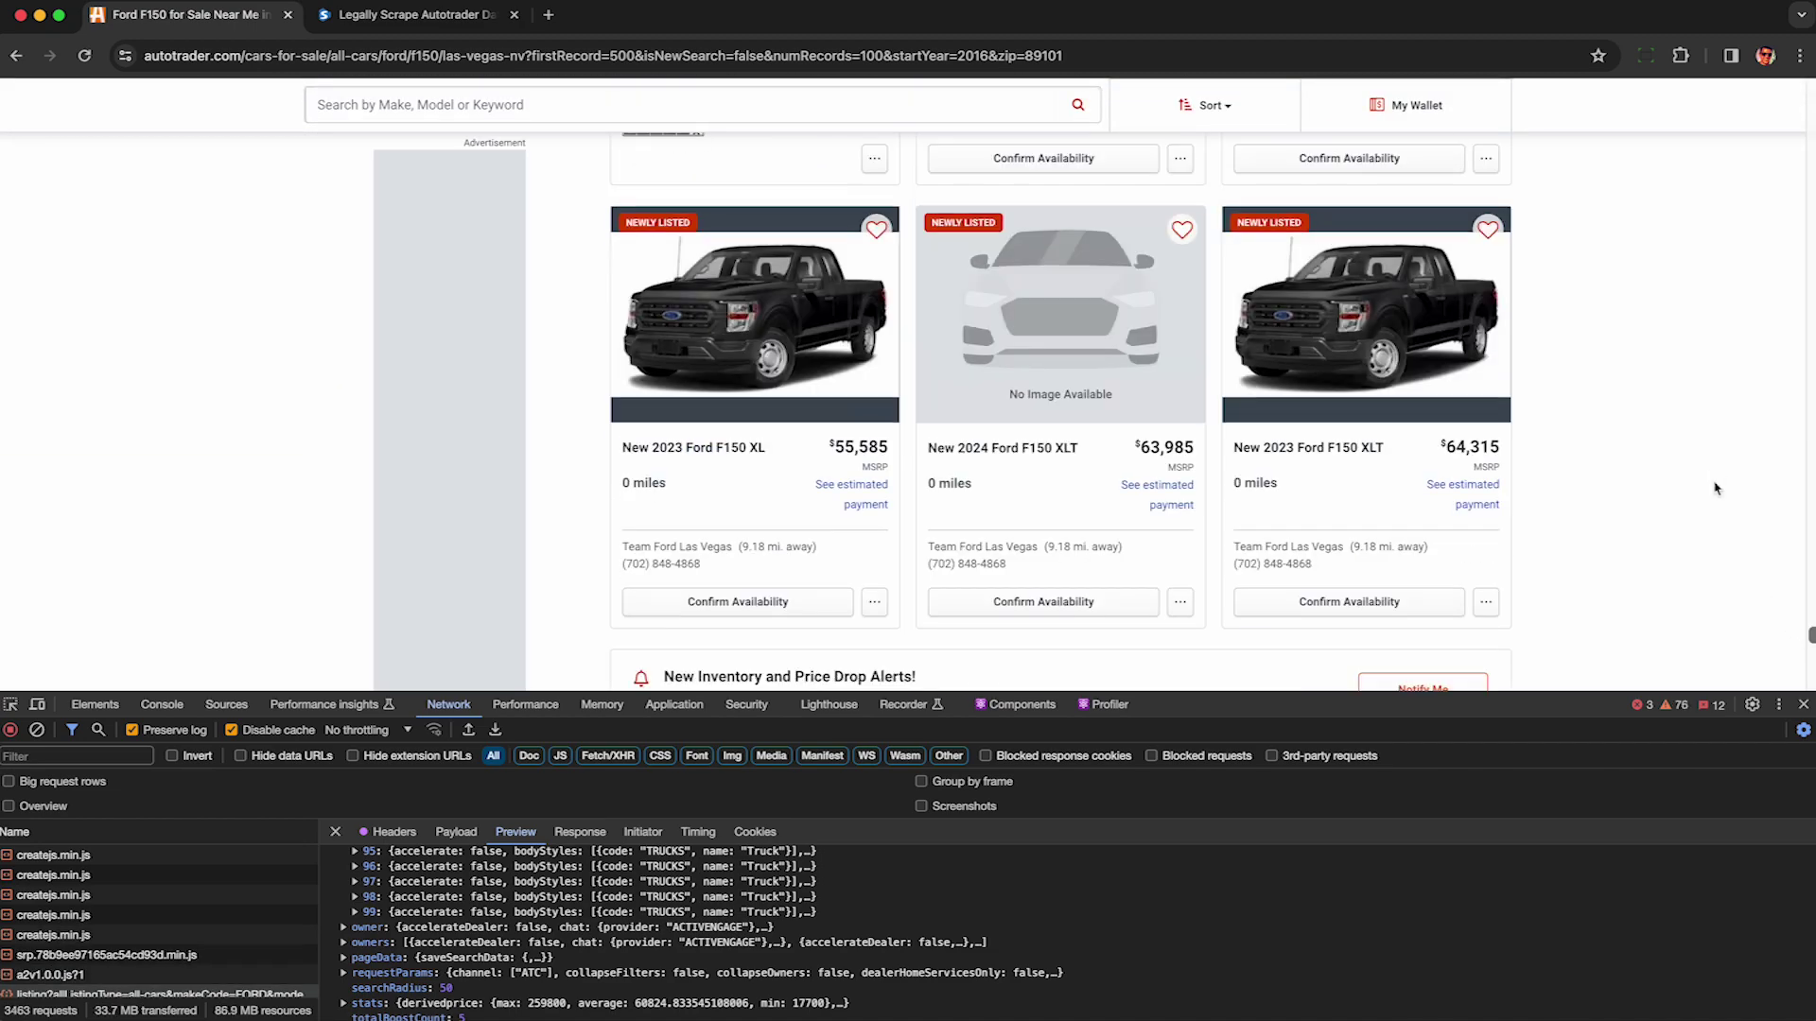
pyautogui.click(1150, 452)
pyautogui.scroll(-10, 1594, 451)
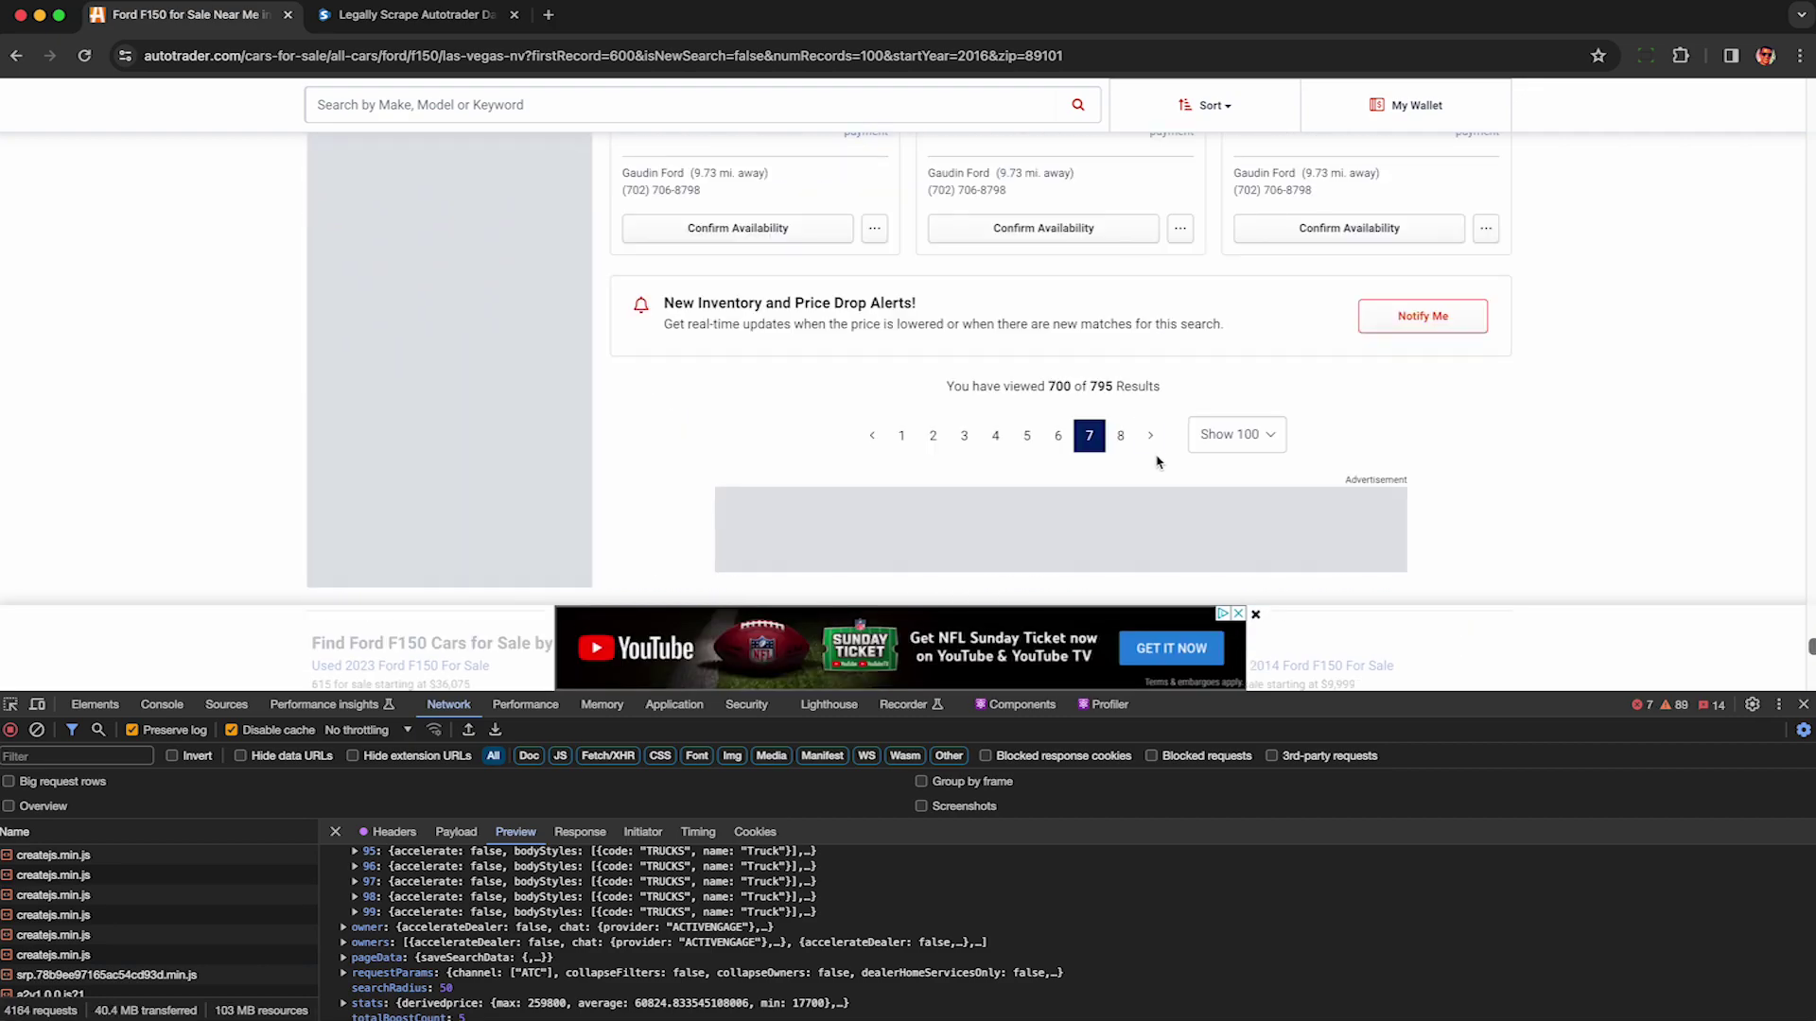
pyautogui.click(1151, 437)
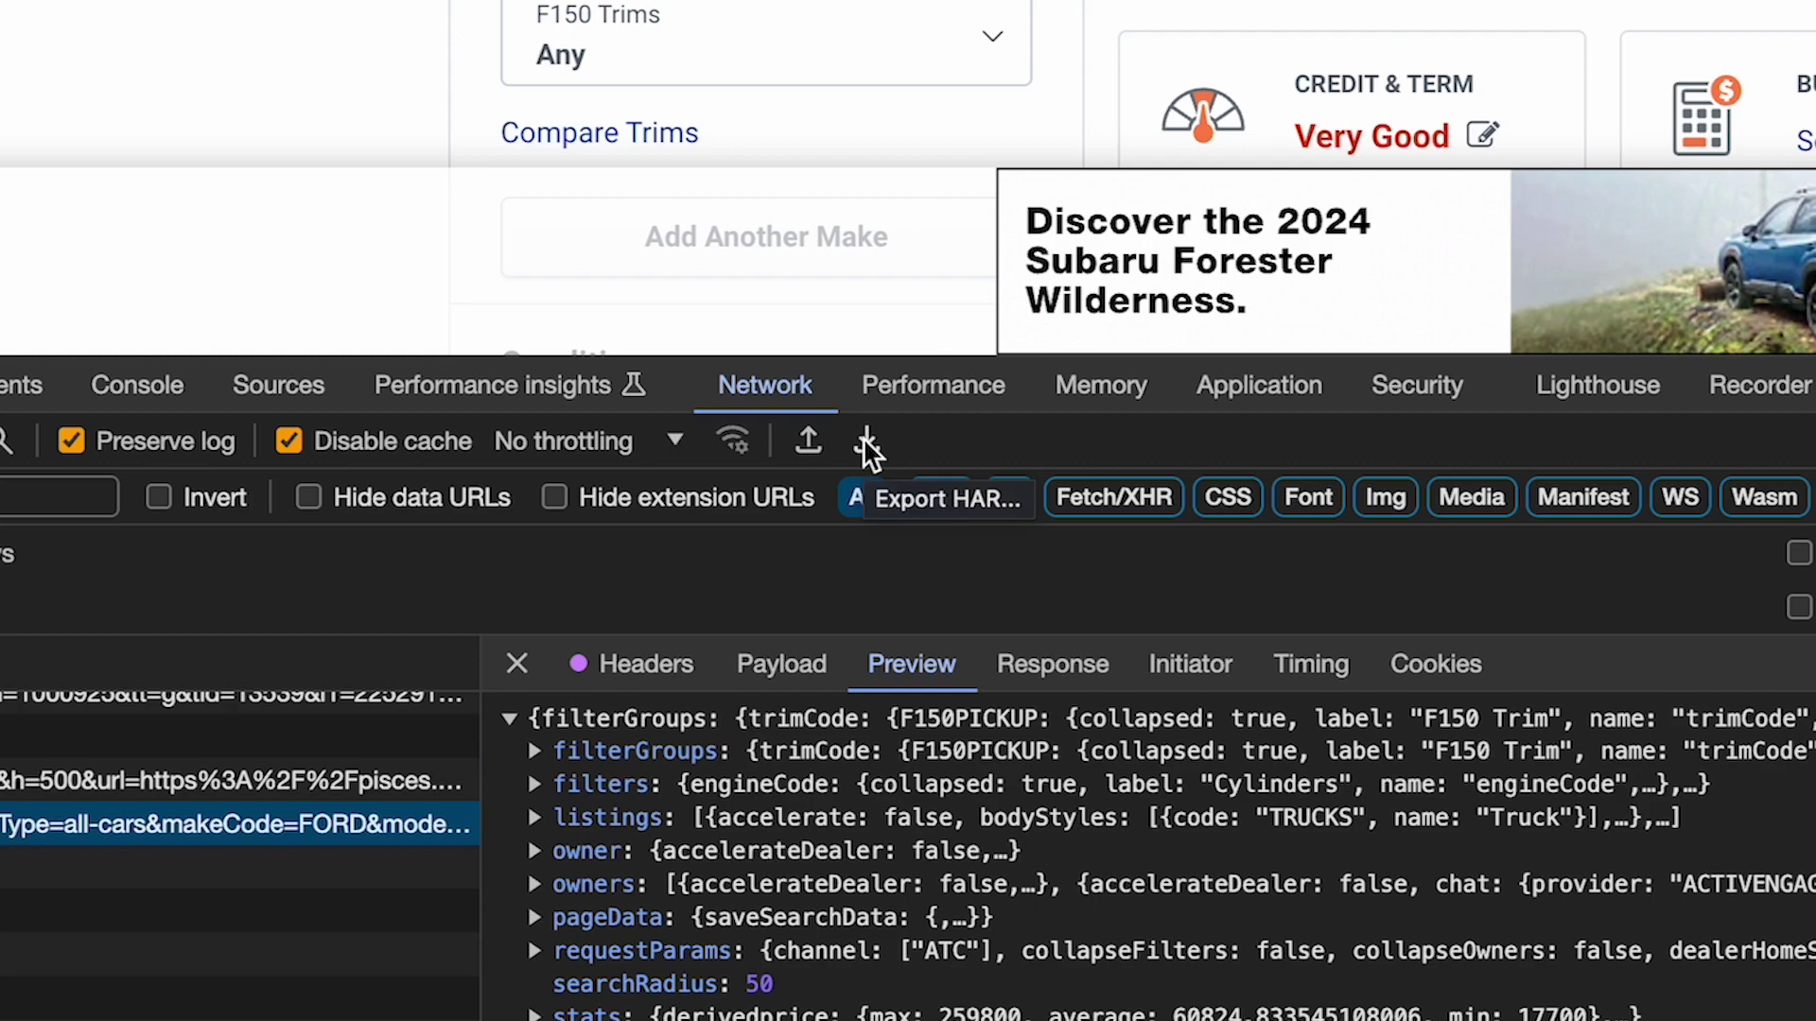
pyautogui.click(866, 442)
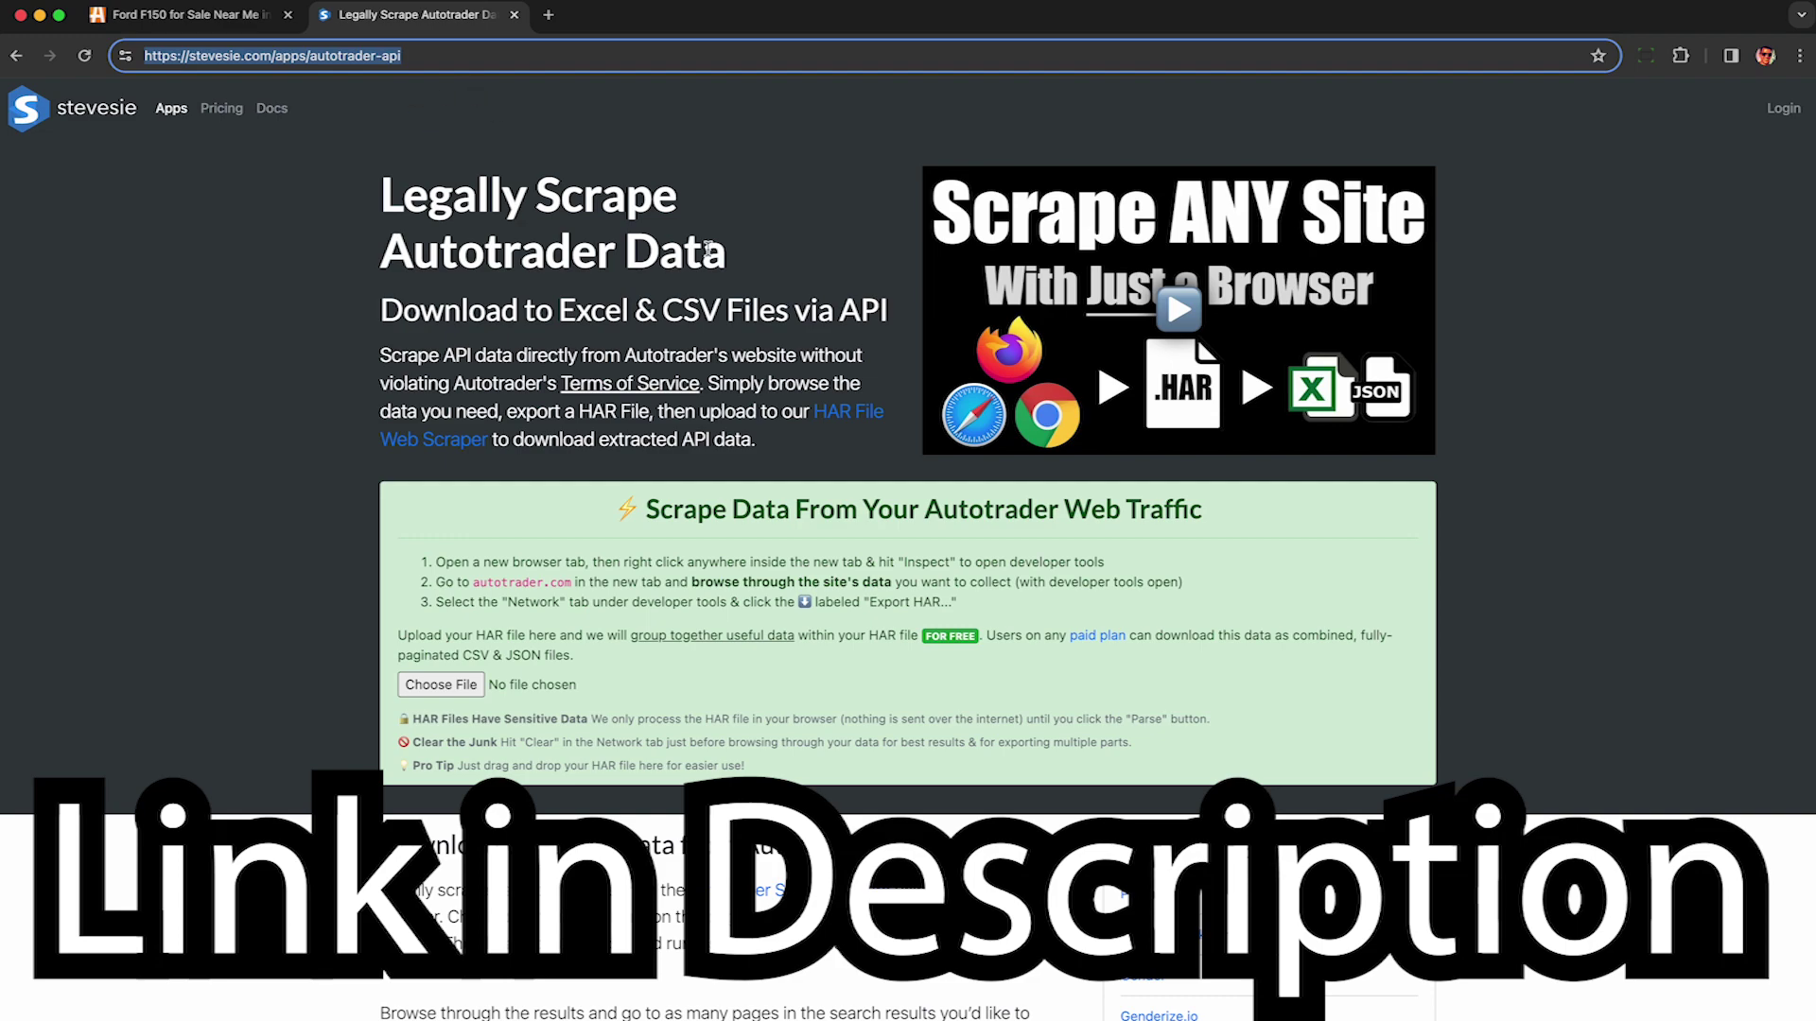
# - Close the extra HAR File Parse tab, locate the /rest/lsc/listing group, and parse it
pyautogui.click(707, 248)
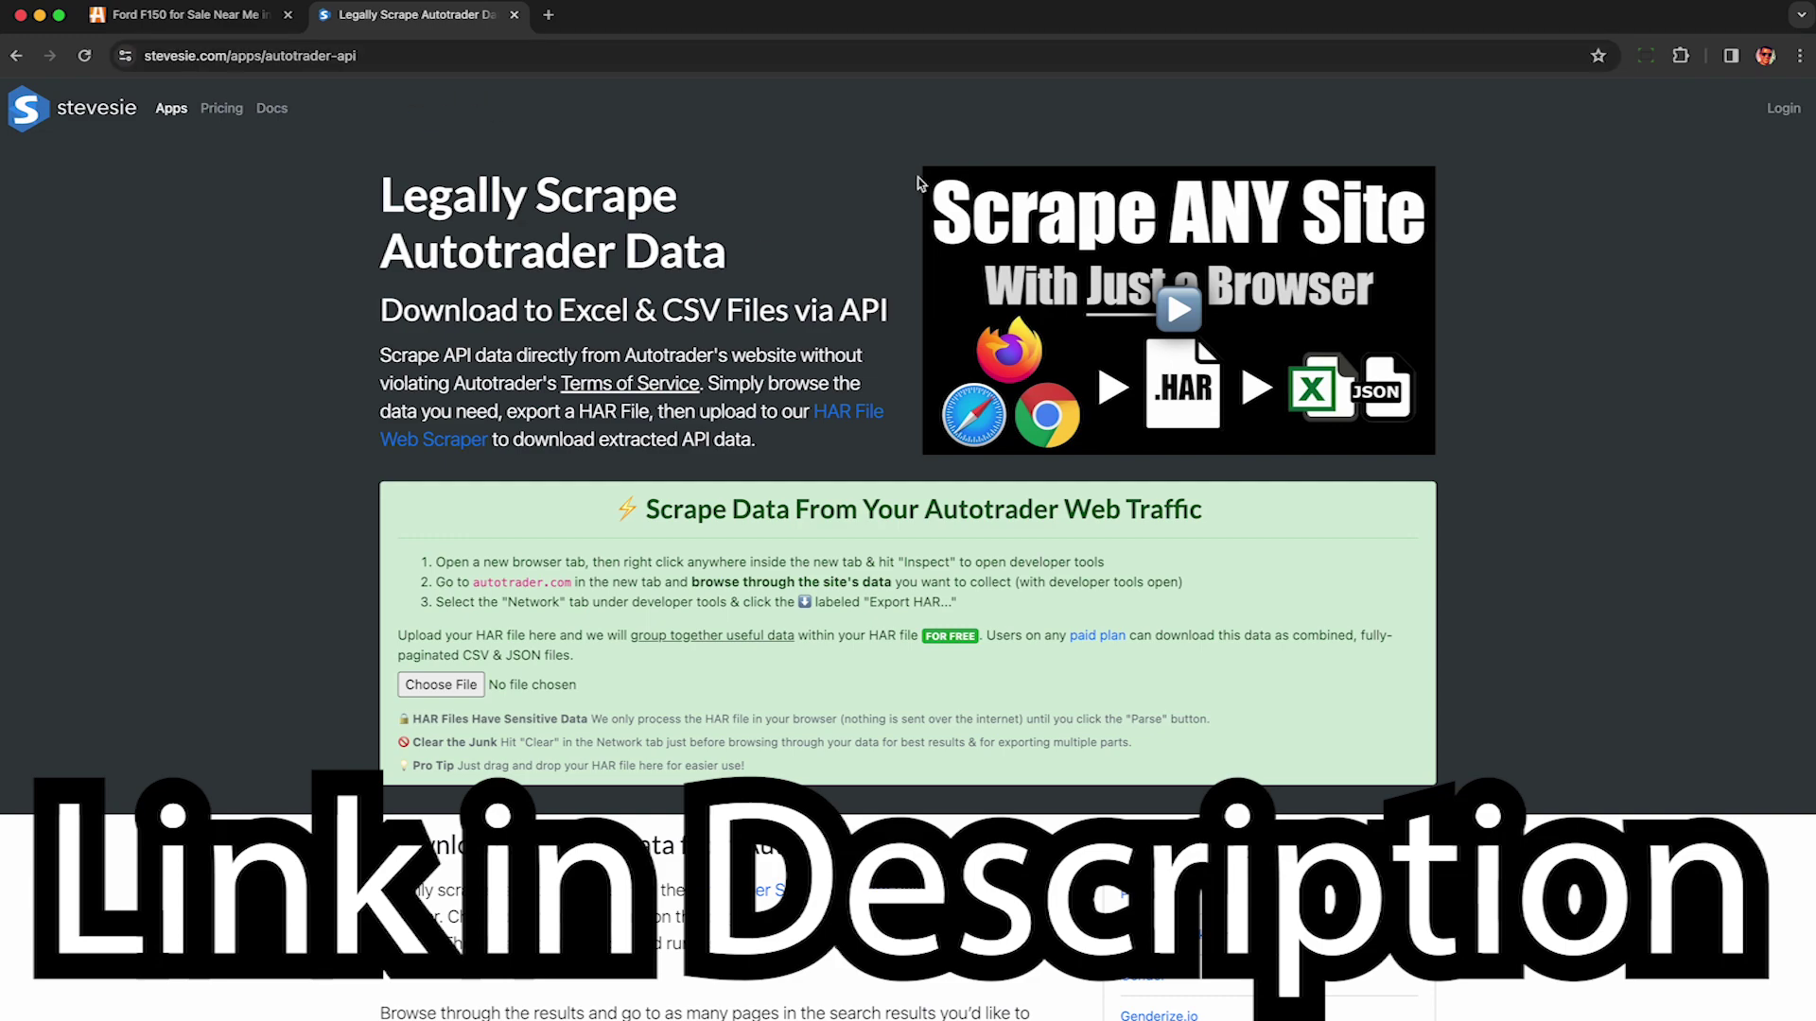
pyautogui.moveTo(1806, 227); pyautogui.dragTo(1168, 534)
pyautogui.scroll(-1, 922, 653)
pyautogui.scroll(-4, 922, 653)
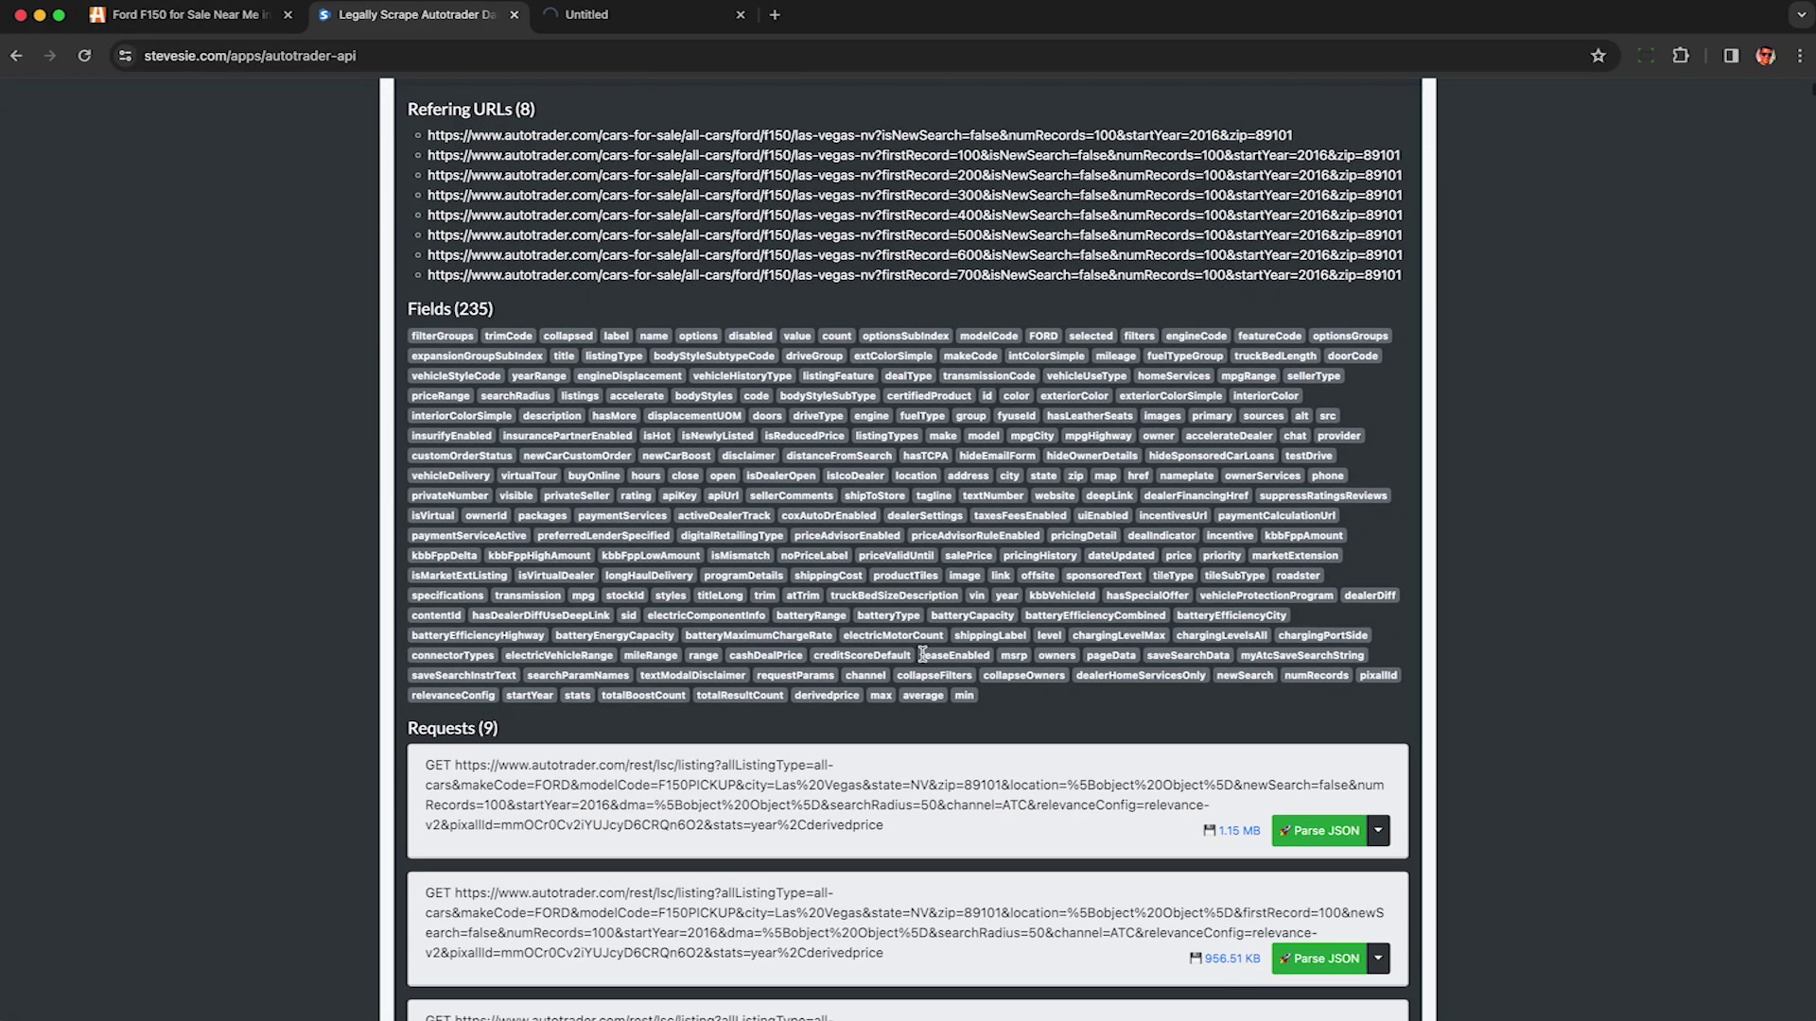
pyautogui.scroll(1, 922, 652)
pyautogui.scroll(-5, 924, 662)
pyautogui.scroll(-2, 924, 662)
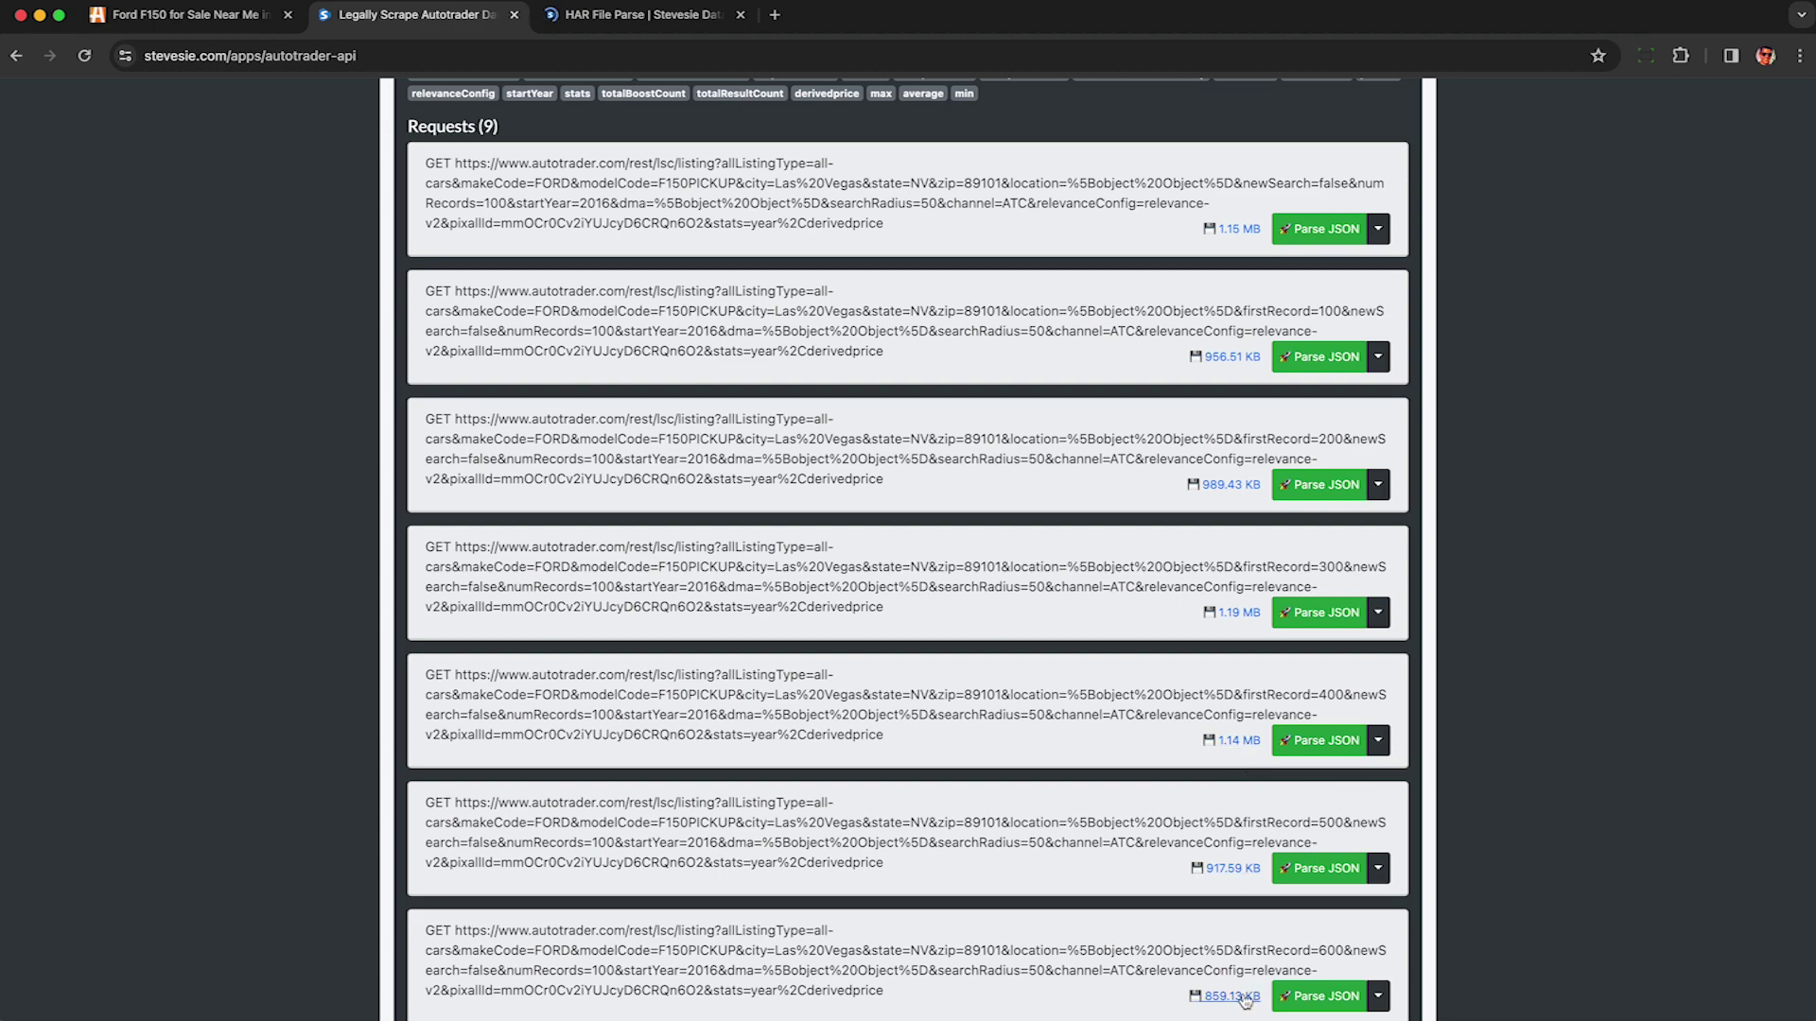
pyautogui.scroll(8, 668, 610)
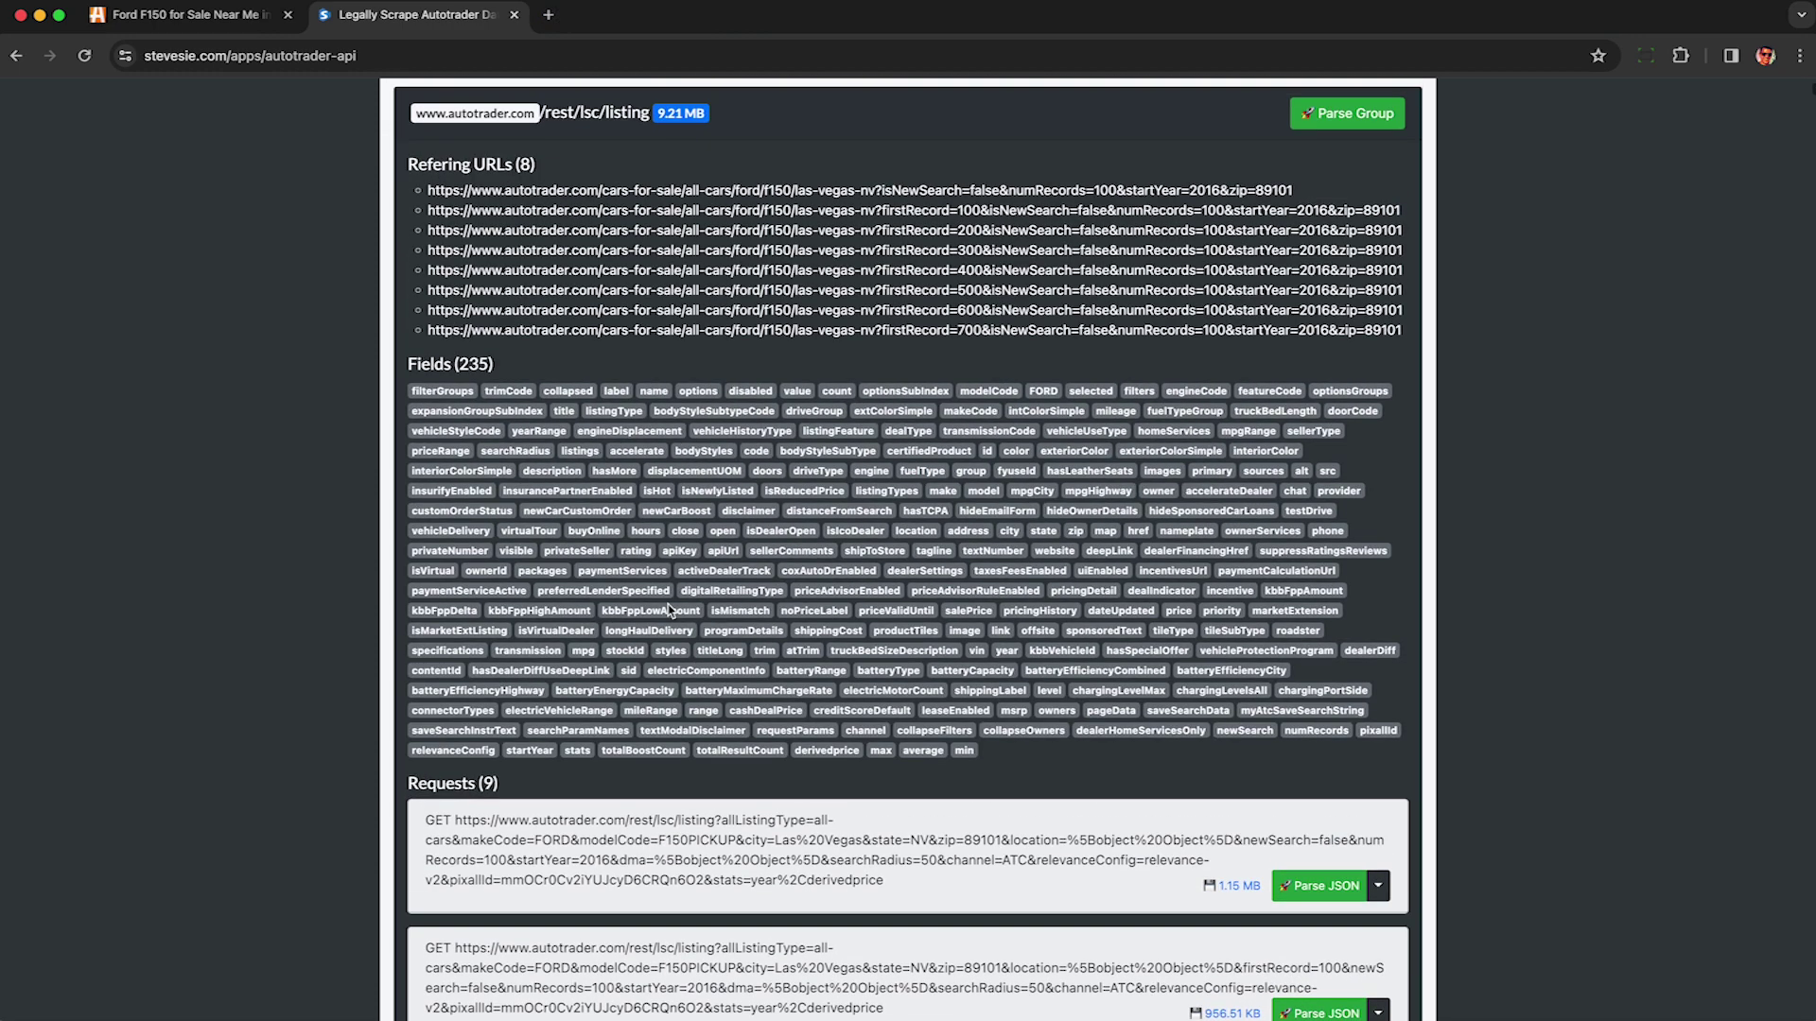
pyautogui.scroll(1, 669, 610)
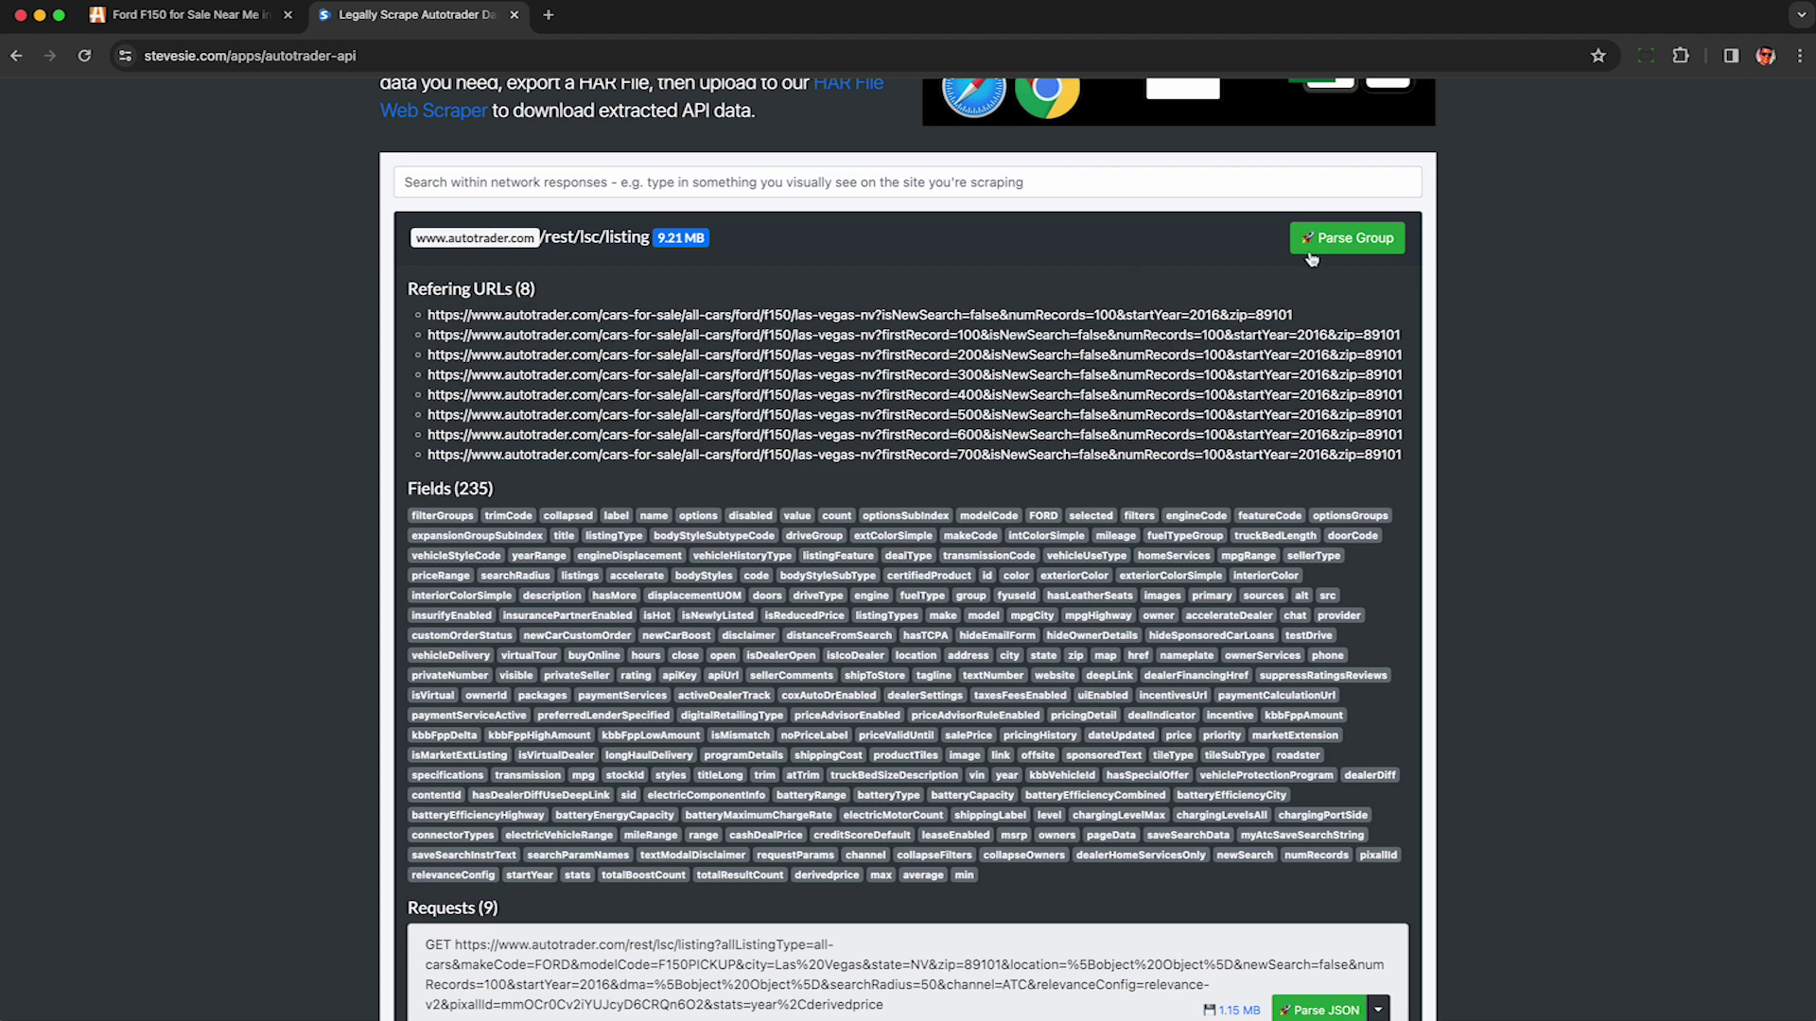
pyautogui.click(1347, 239)
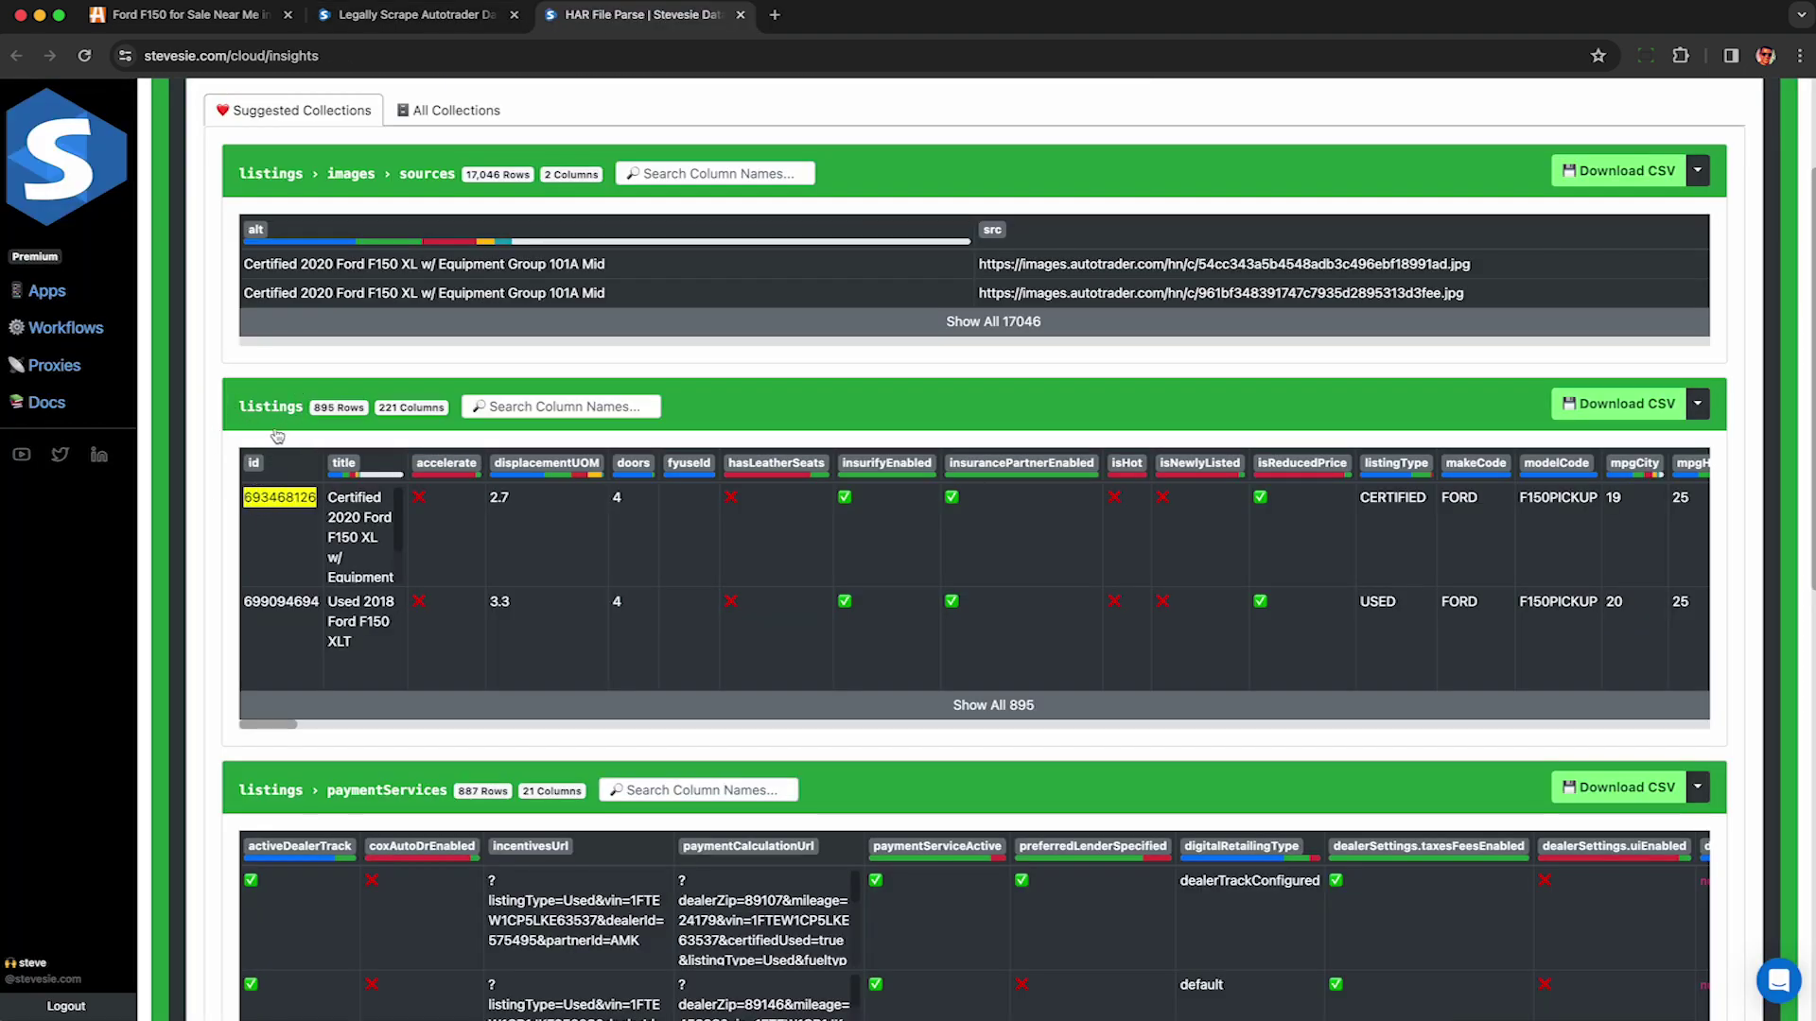
# - Select the first listing's title, then scroll horizontally across the 895-row listings table's columns
pyautogui.tripleClick(346, 521)
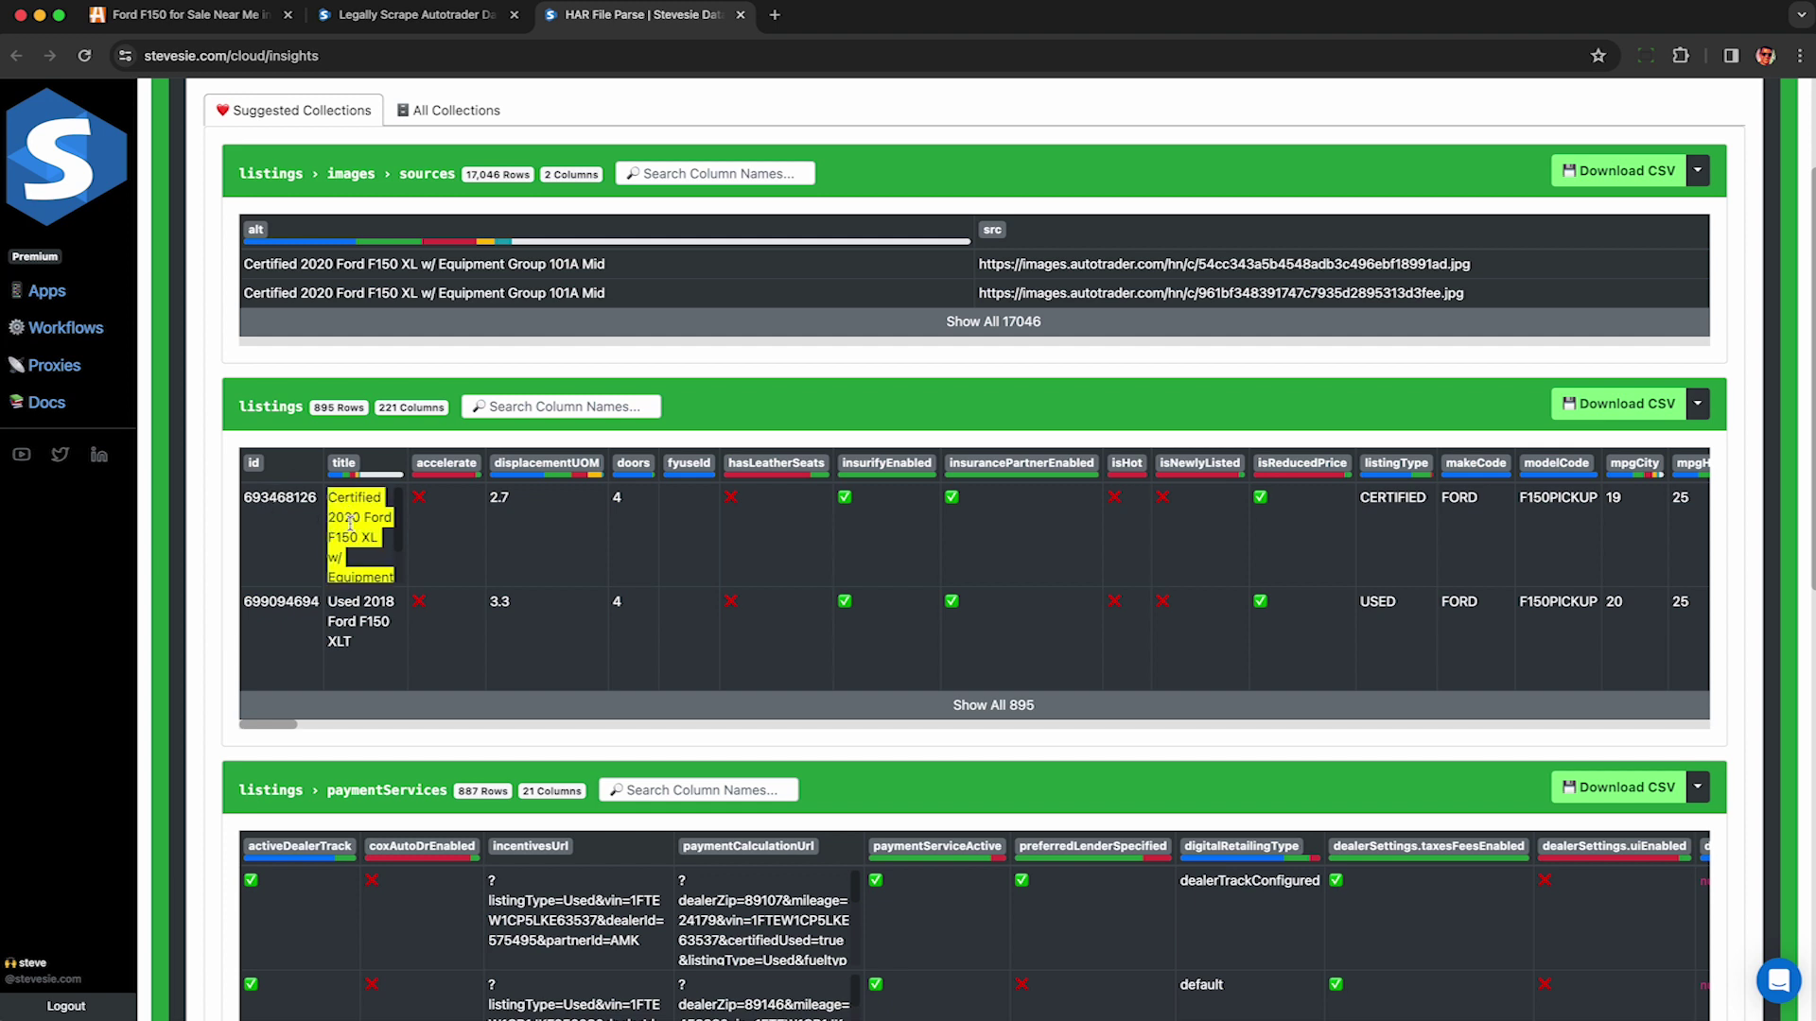
pyautogui.click(344, 518)
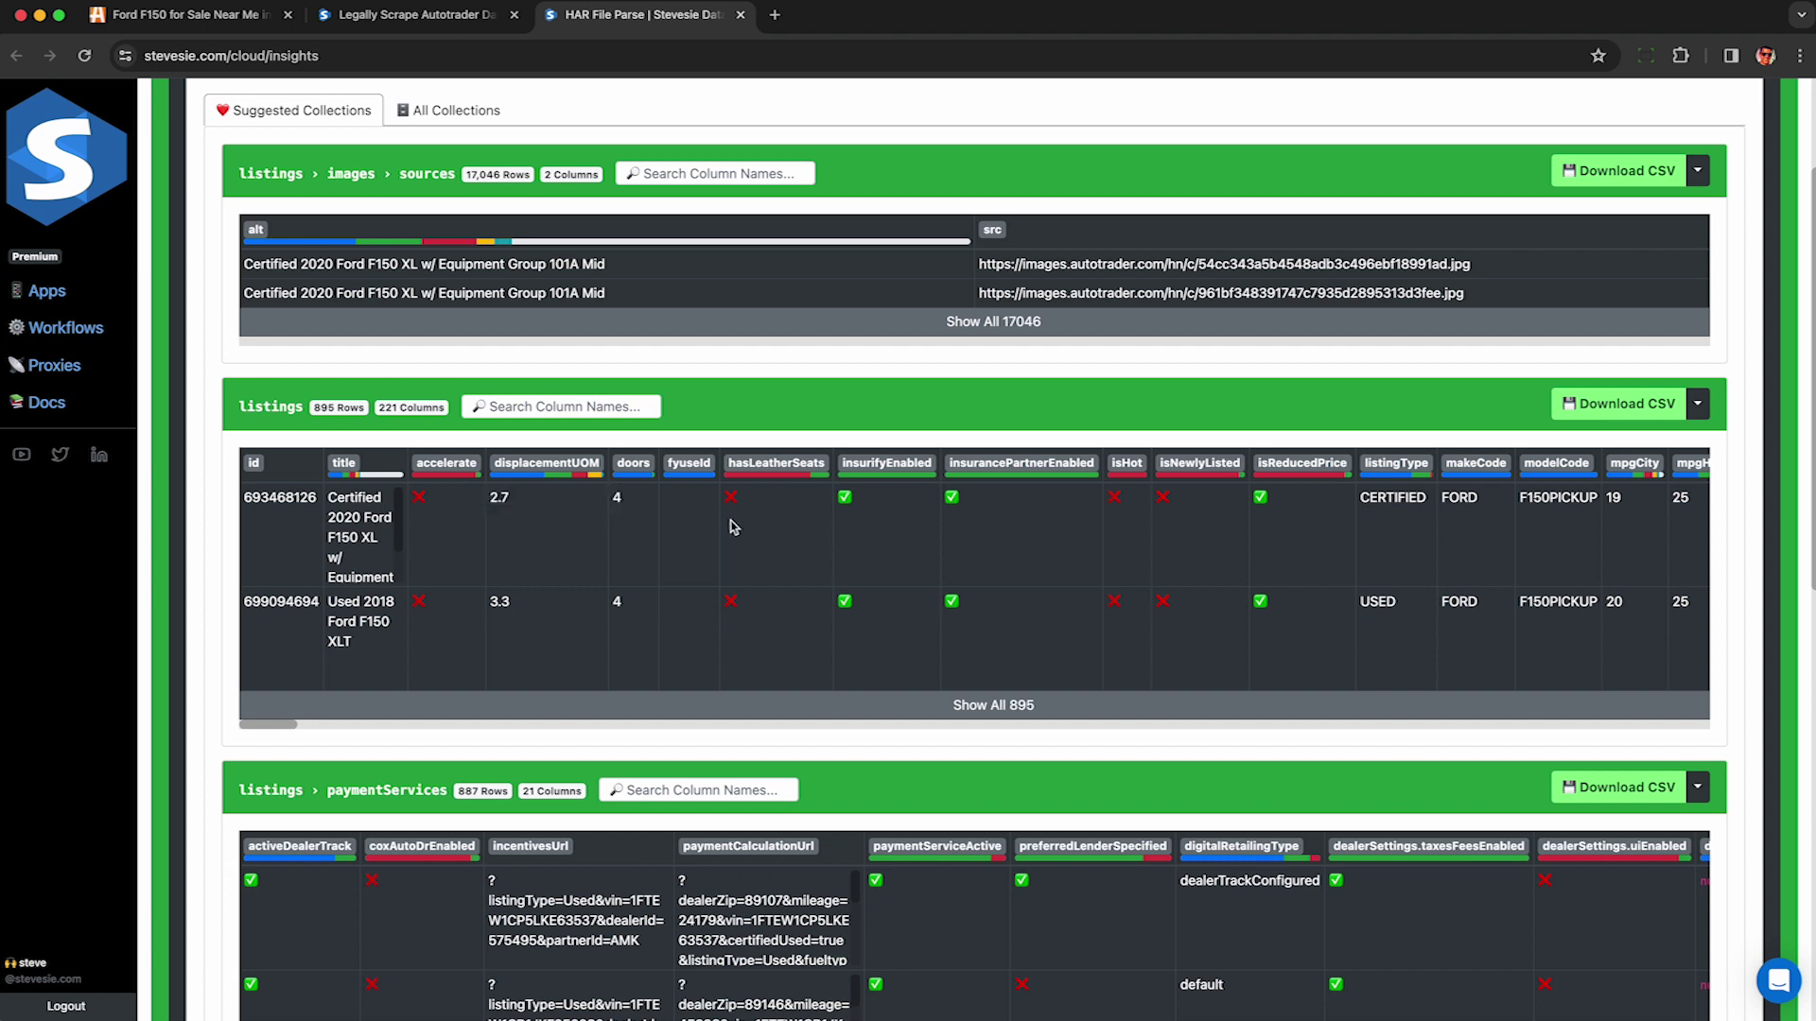
pyautogui.hscroll(6, 733, 527)
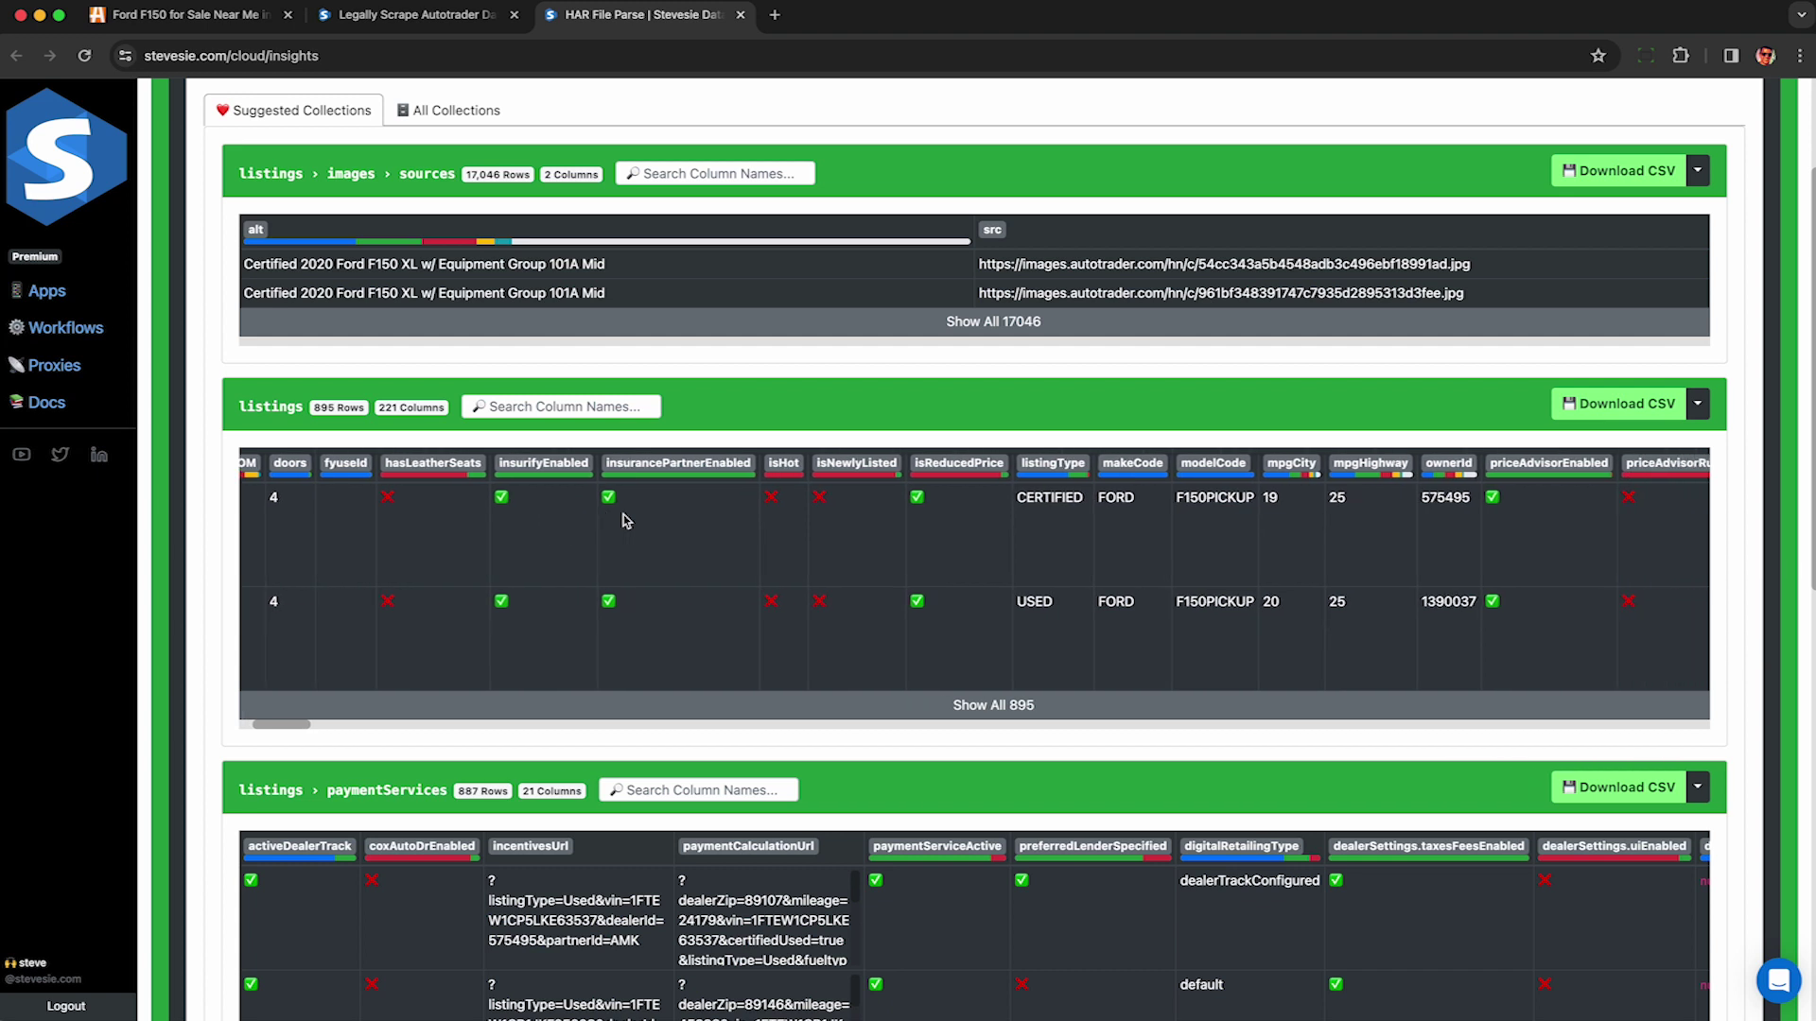
pyautogui.hscroll(3, 625, 520)
pyautogui.hscroll(10, 647, 503)
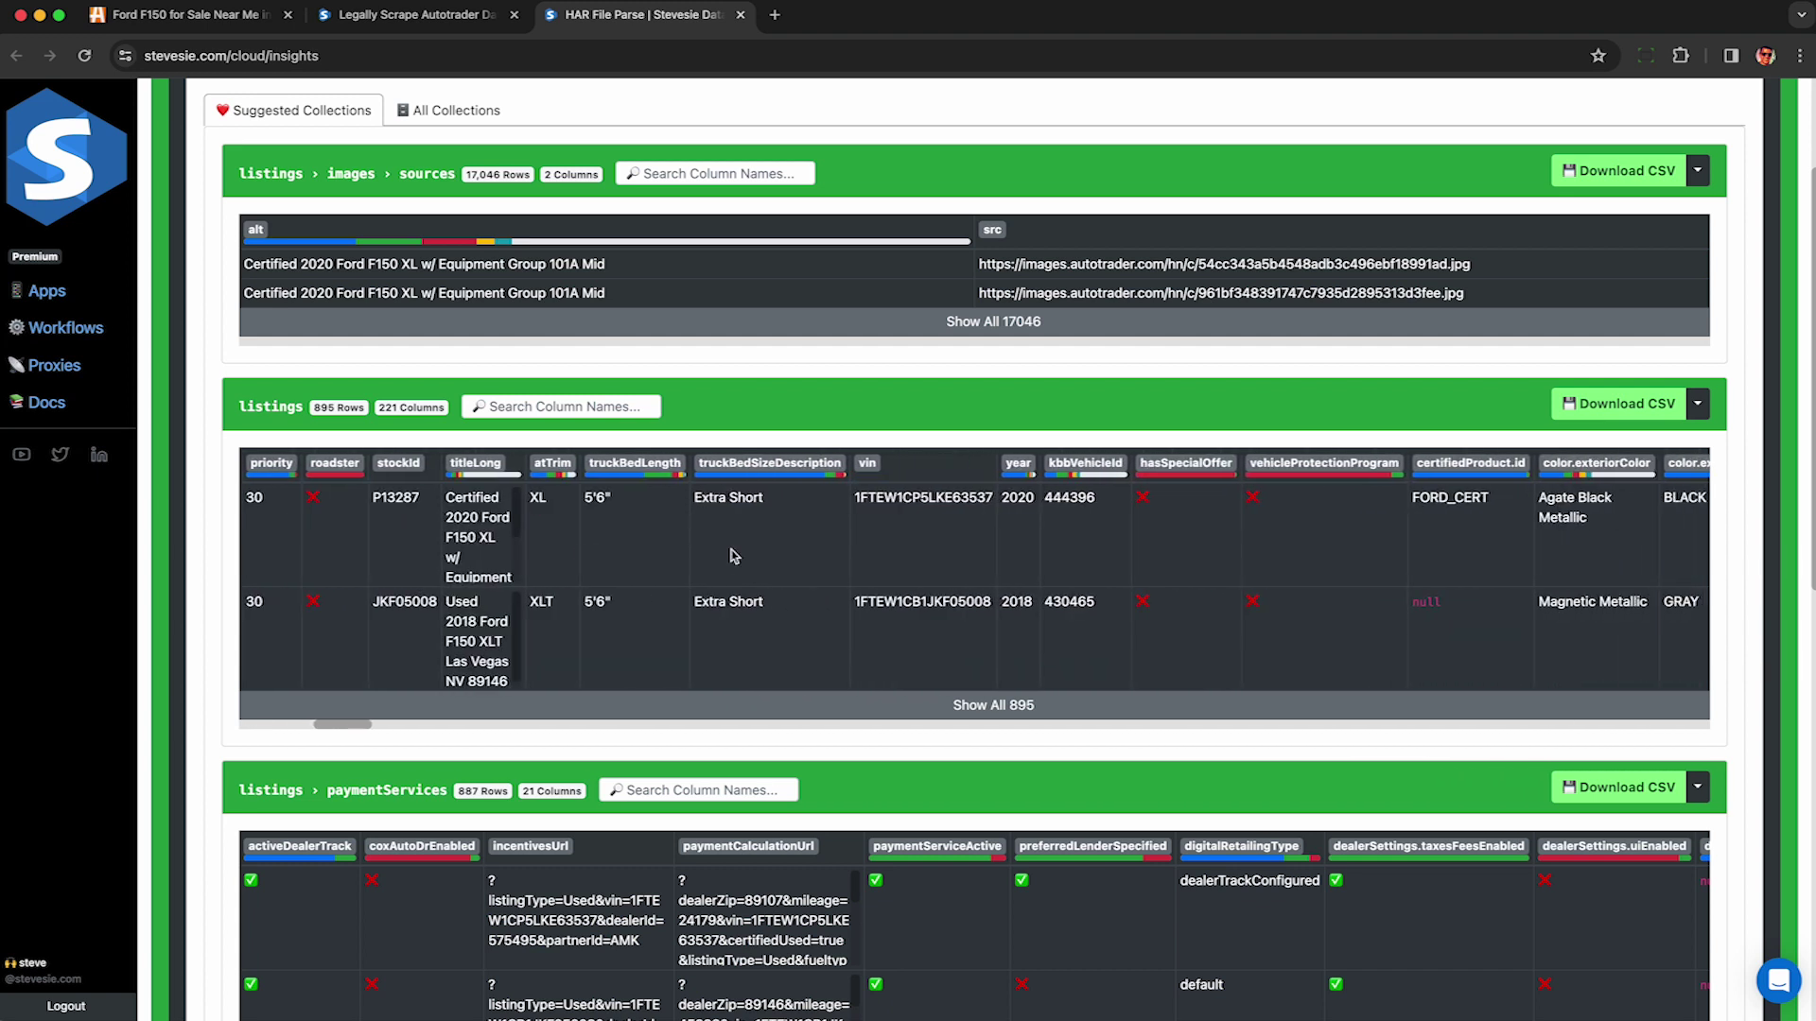
pyautogui.hscroll(2, 735, 555)
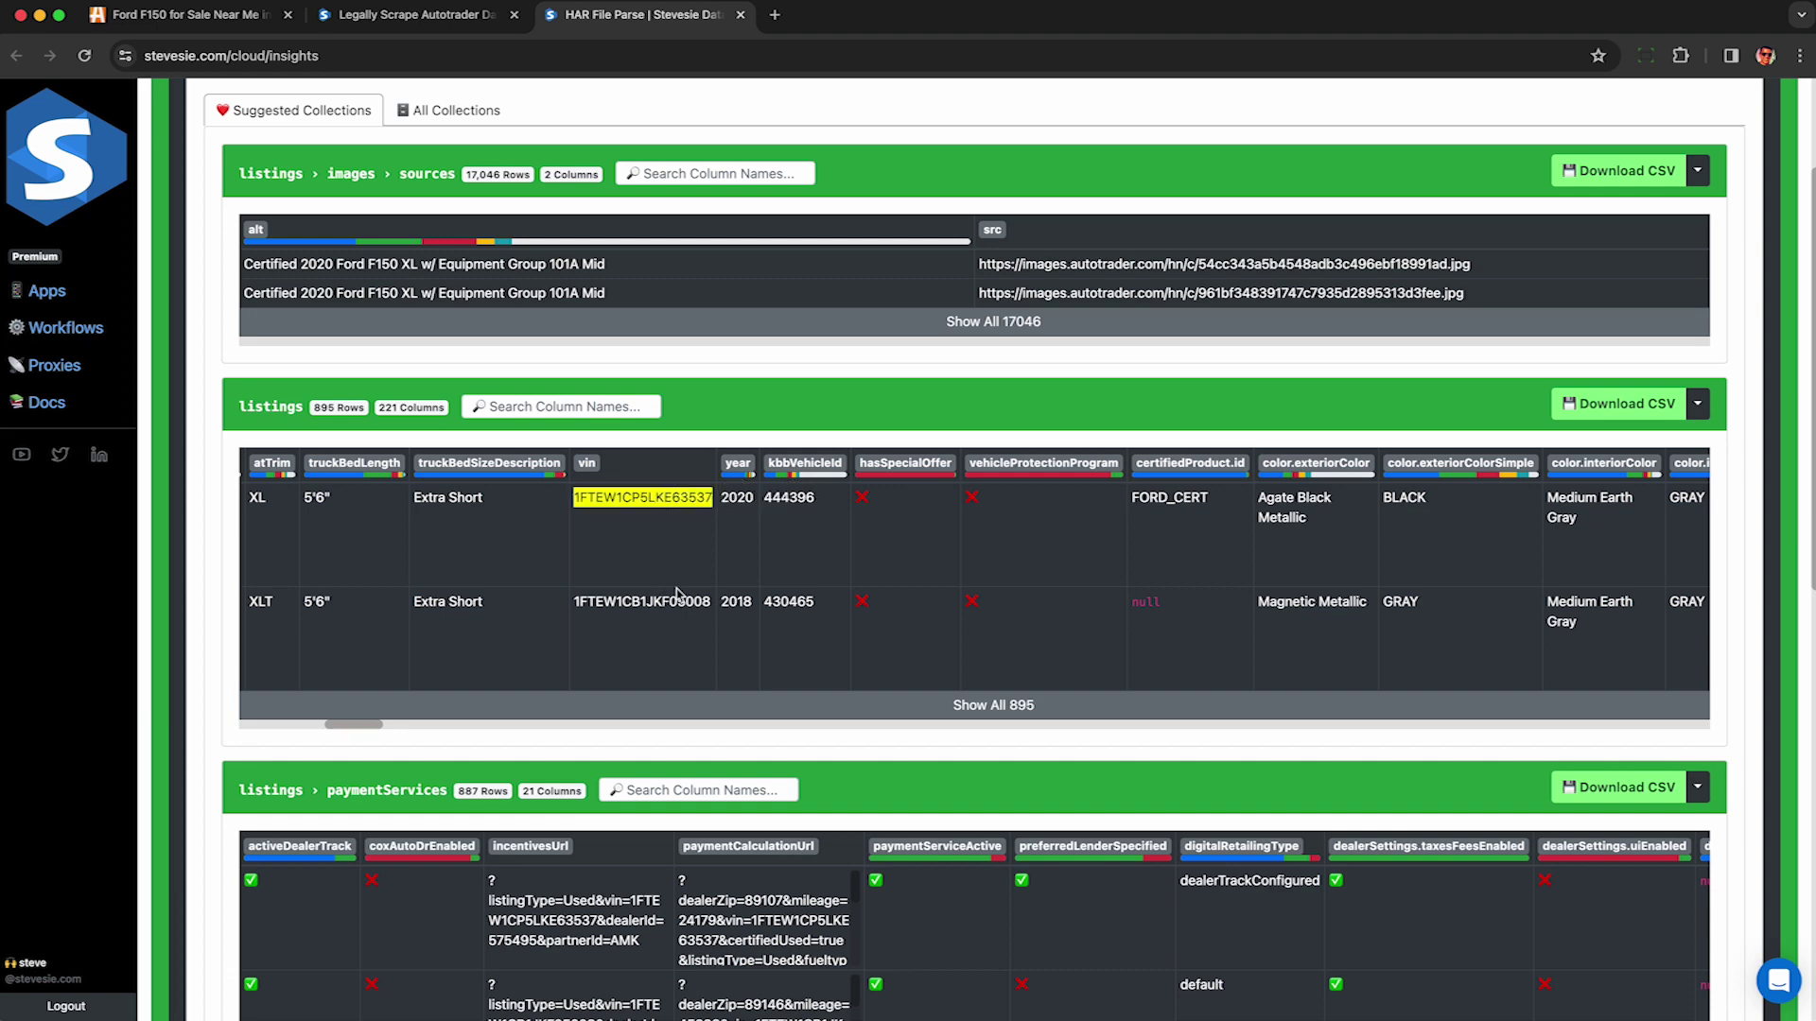
pyautogui.hscroll(15, 722, 527)
pyautogui.scroll(1, 946, 568)
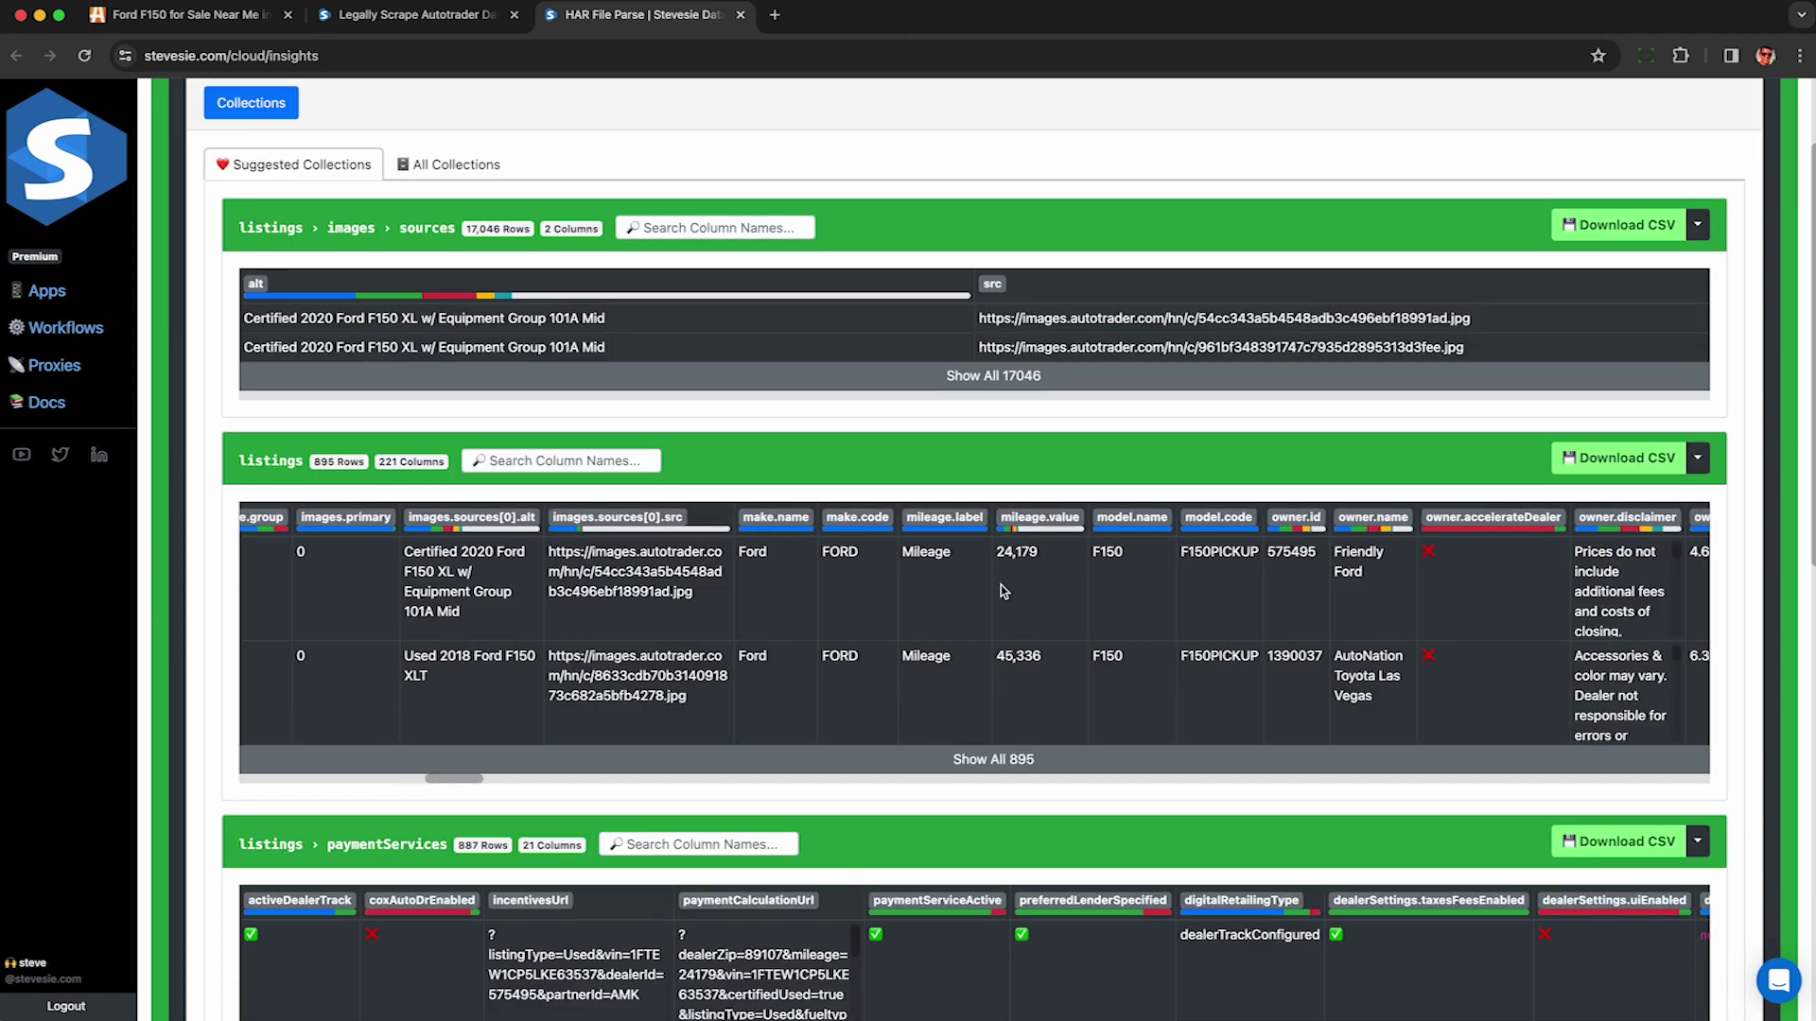
pyautogui.hscroll(3, 991, 589)
pyautogui.hscroll(20, 927, 557)
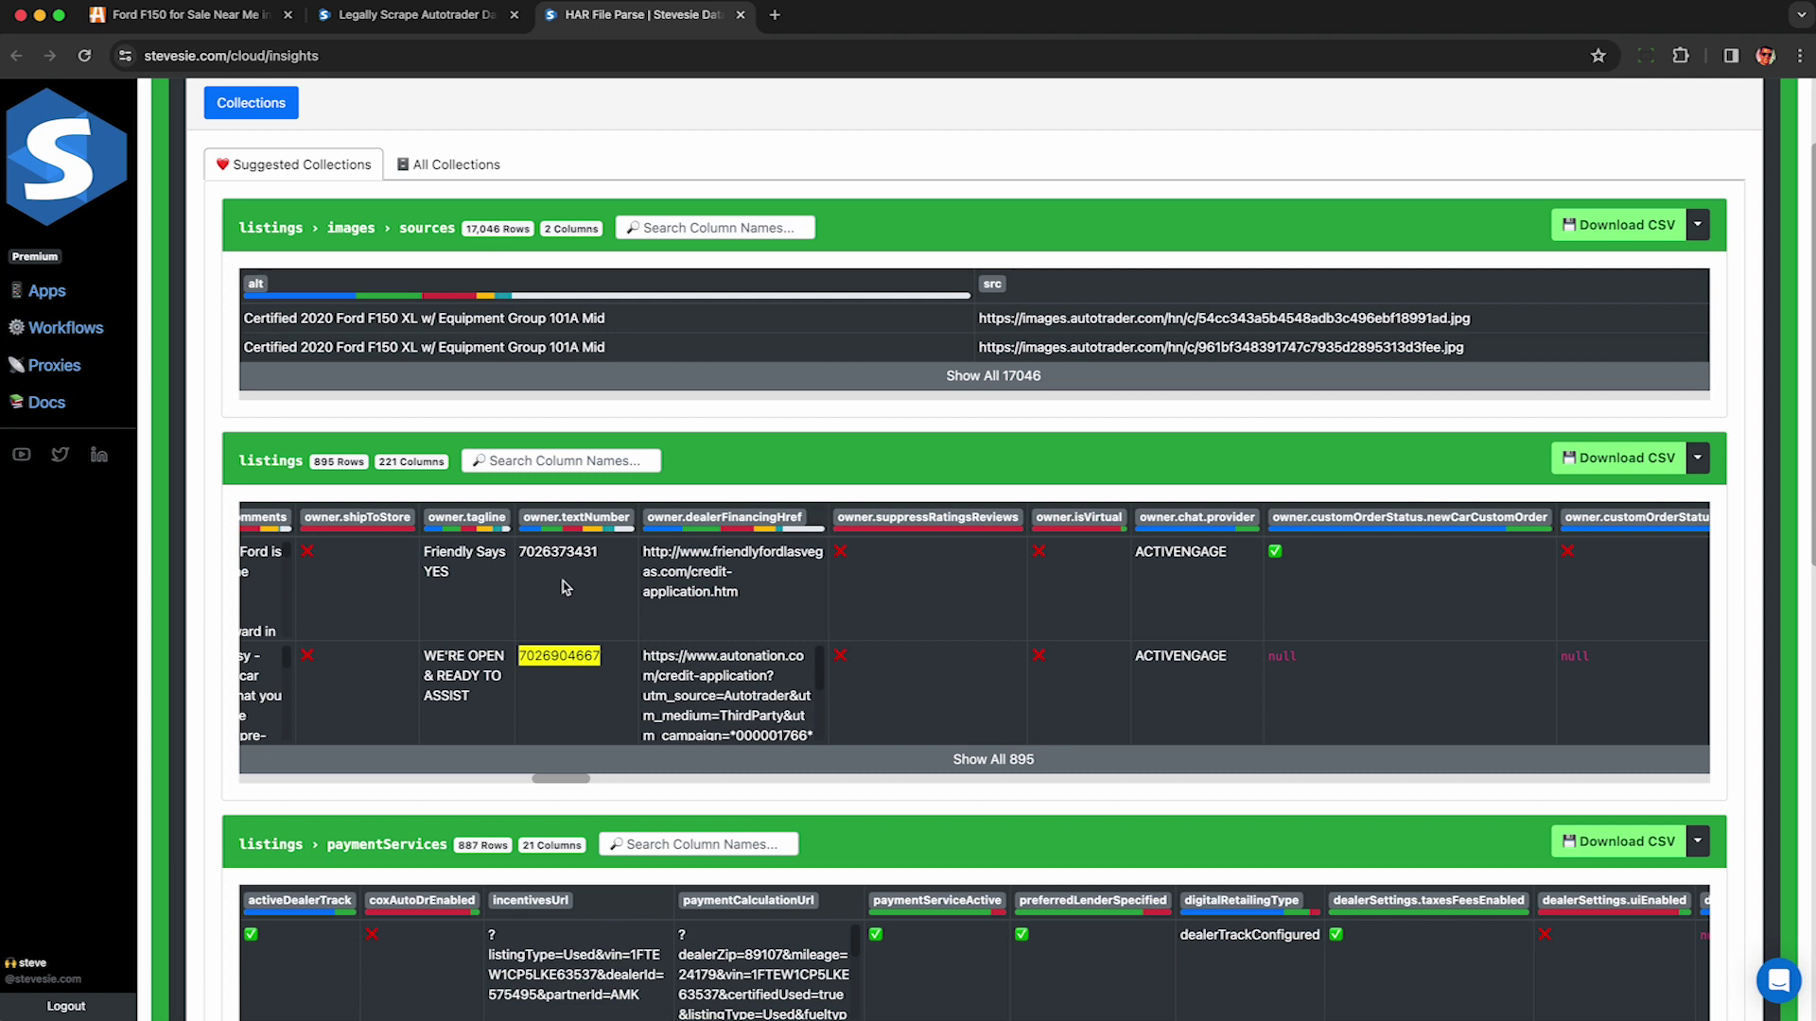
pyautogui.hscroll(15, 599, 587)
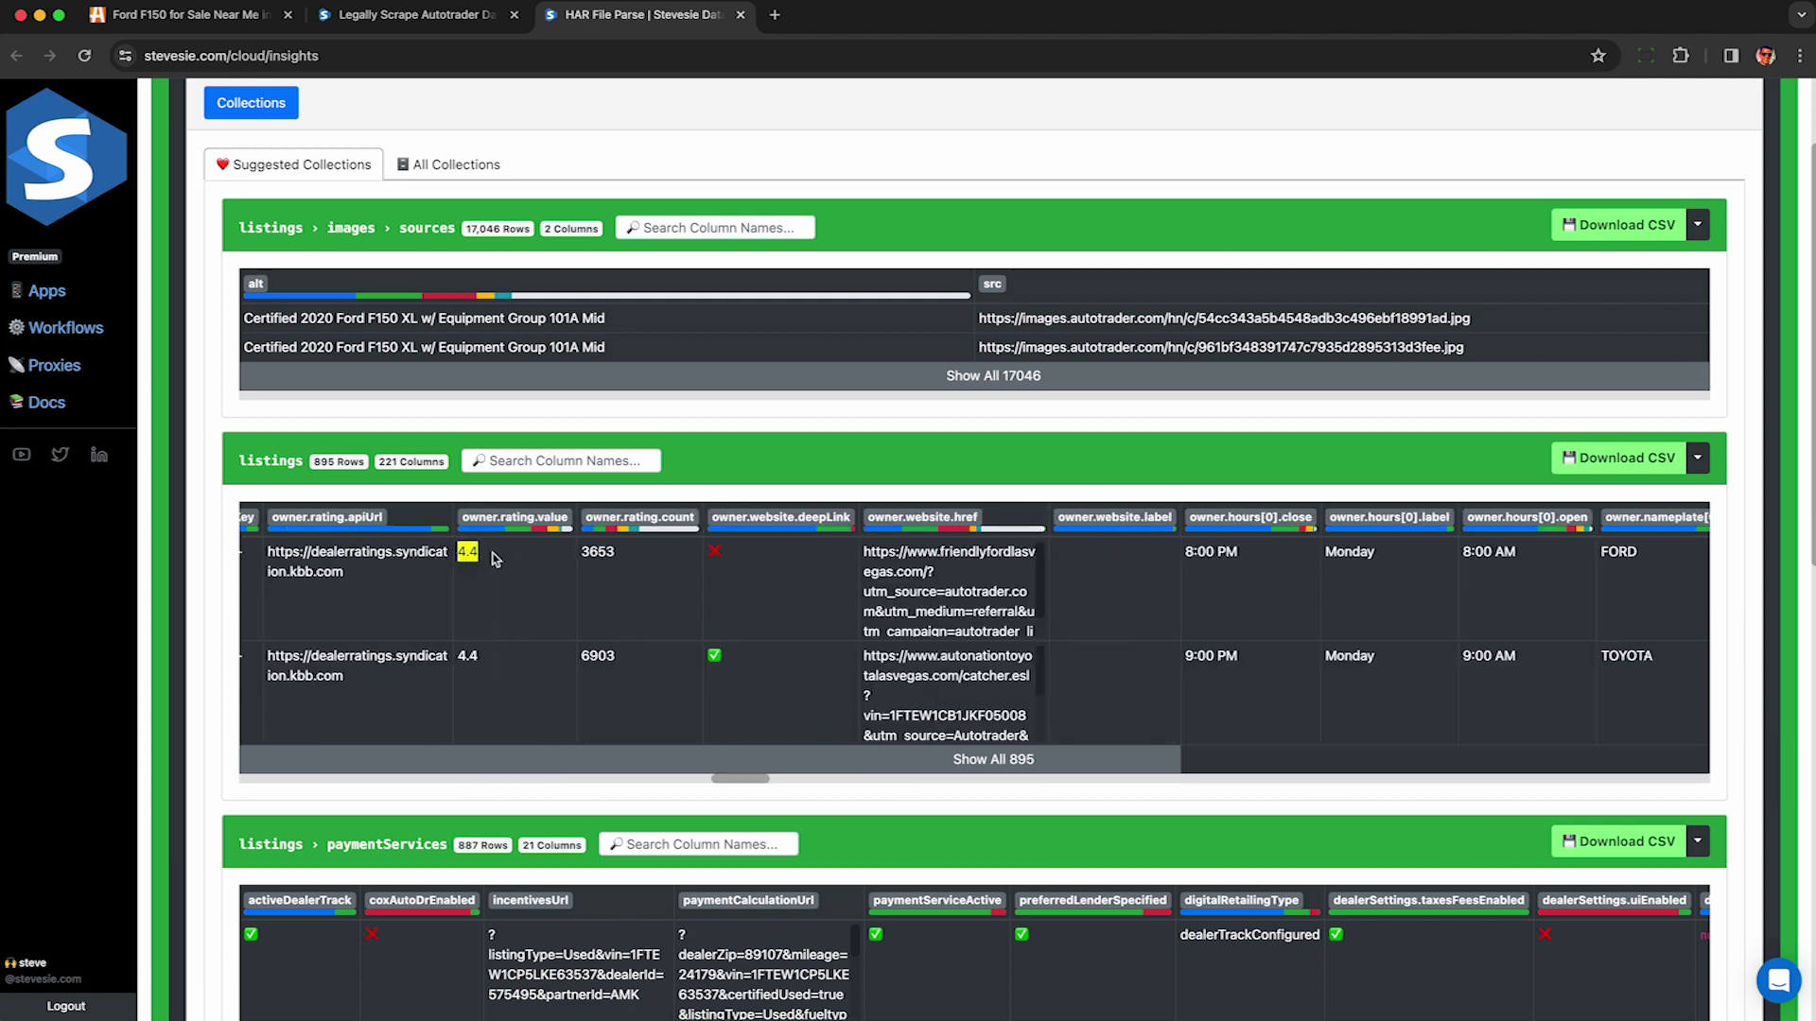
pyautogui.hscroll(15, 930, 630)
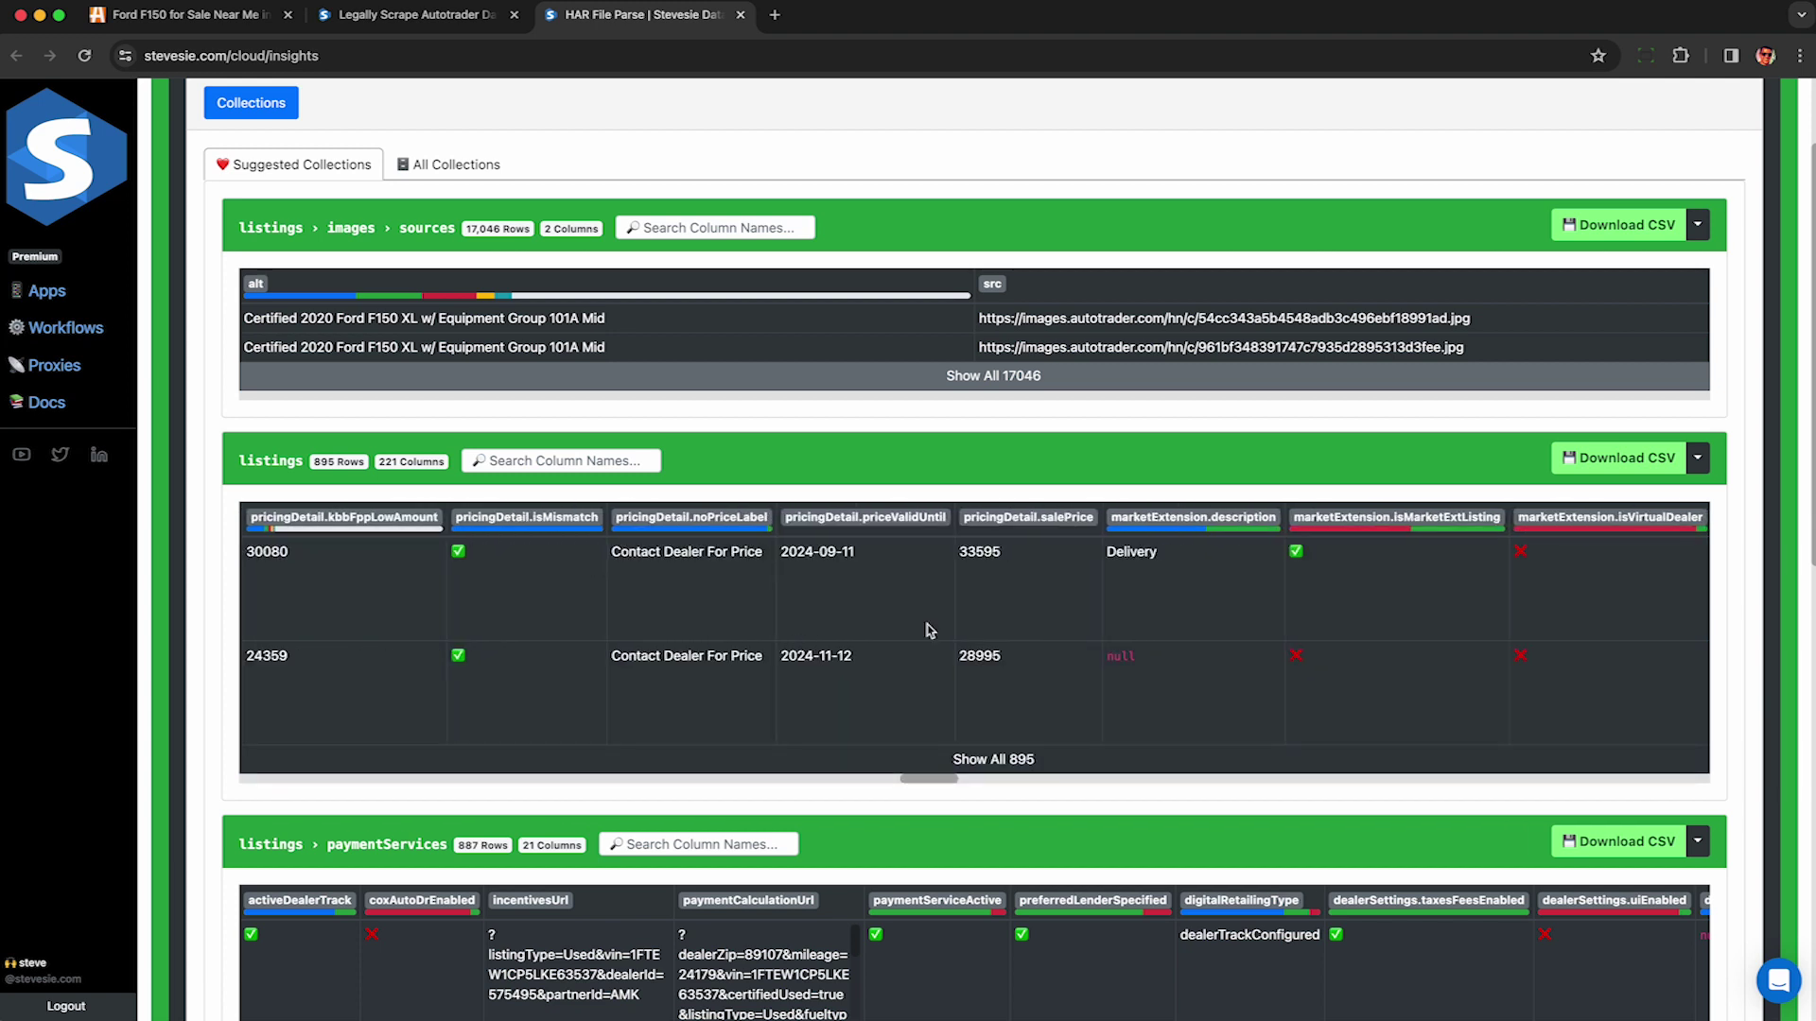
pyautogui.hscroll(3, 926, 606)
# - Inspect the first listing's salePrice 33595, price-valid-until date and kbbFppAmount 32628
pyautogui.doubleClick(875, 552)
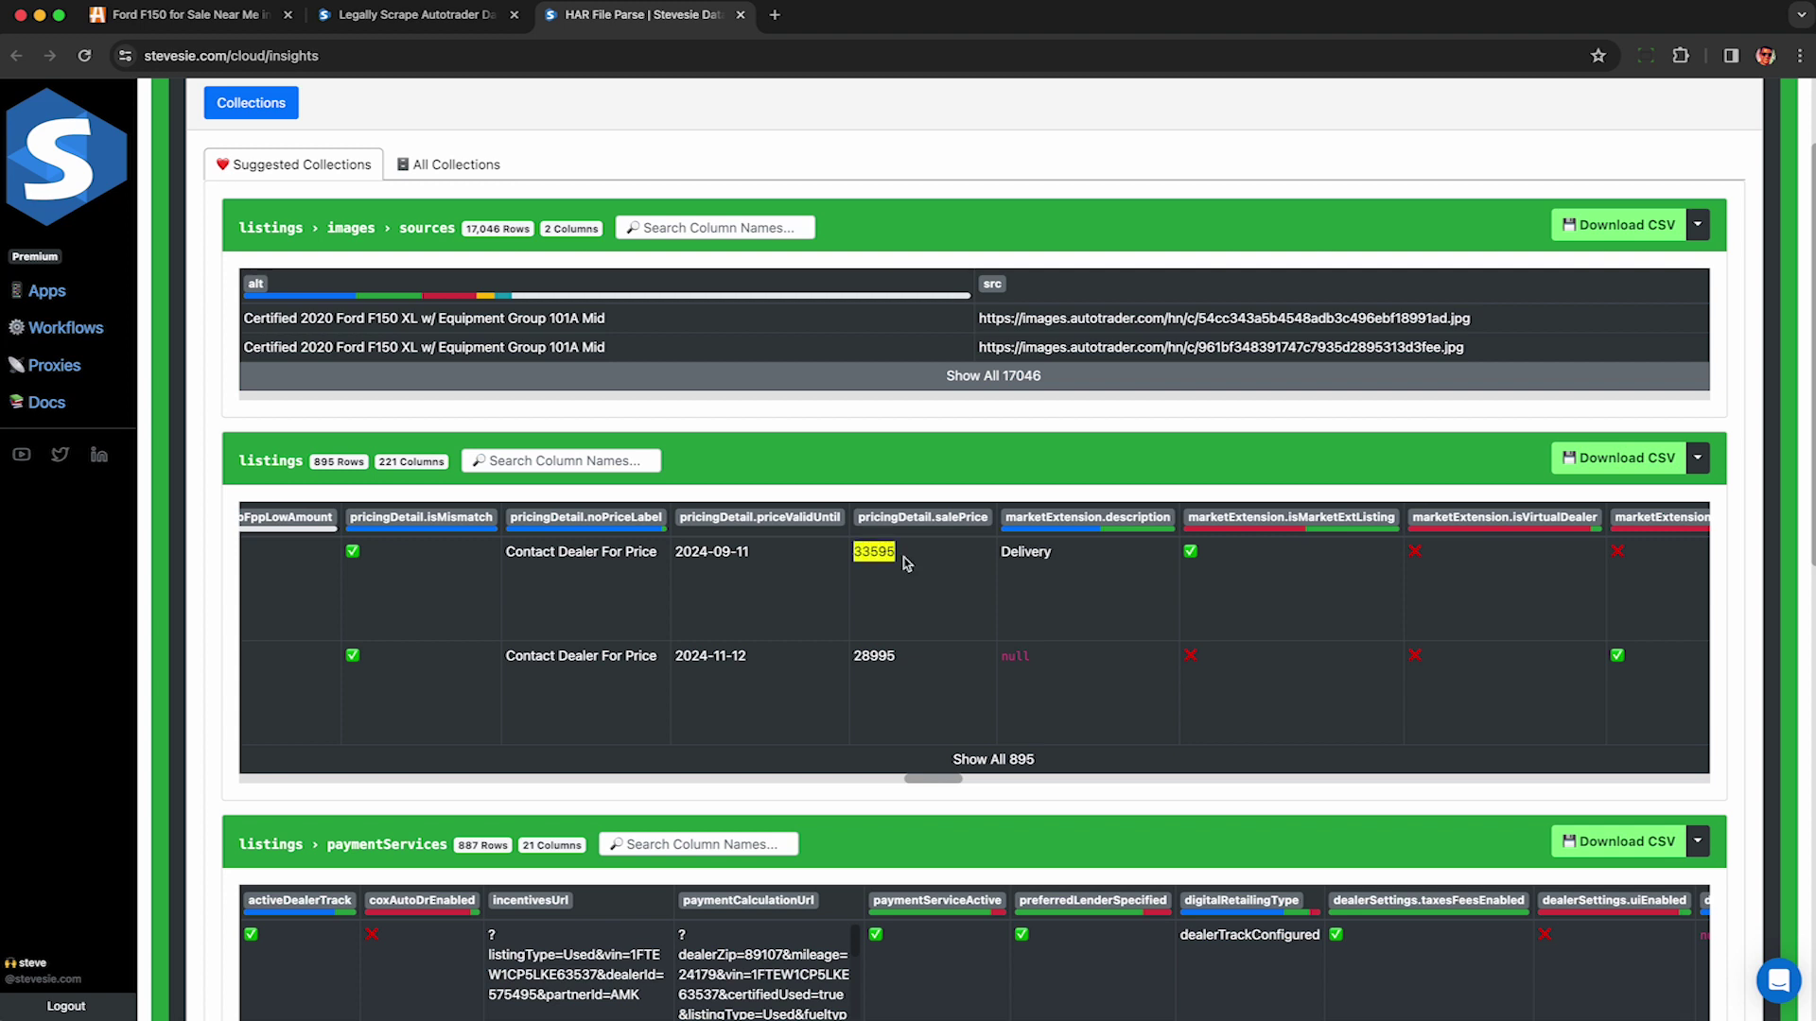
pyautogui.doubleClick(705, 551)
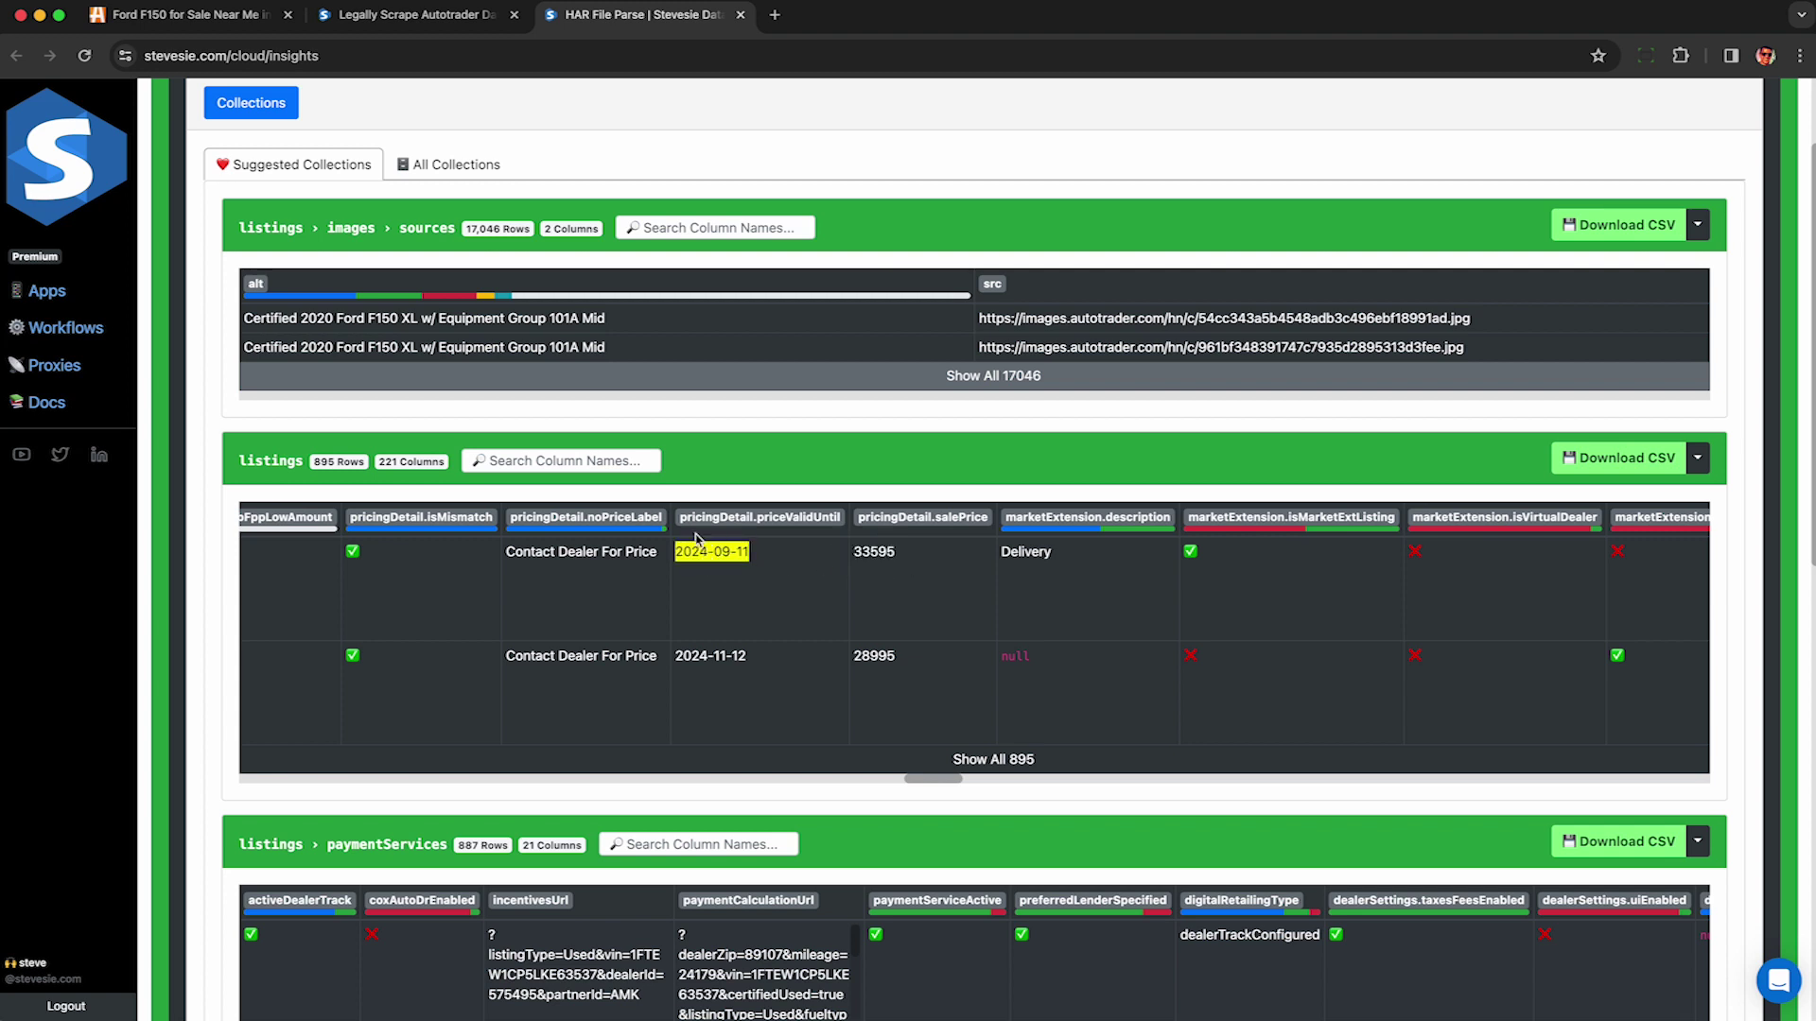
pyautogui.doubleClick(878, 551)
pyautogui.hscroll(-10, 851, 586)
pyautogui.doubleClick(551, 552)
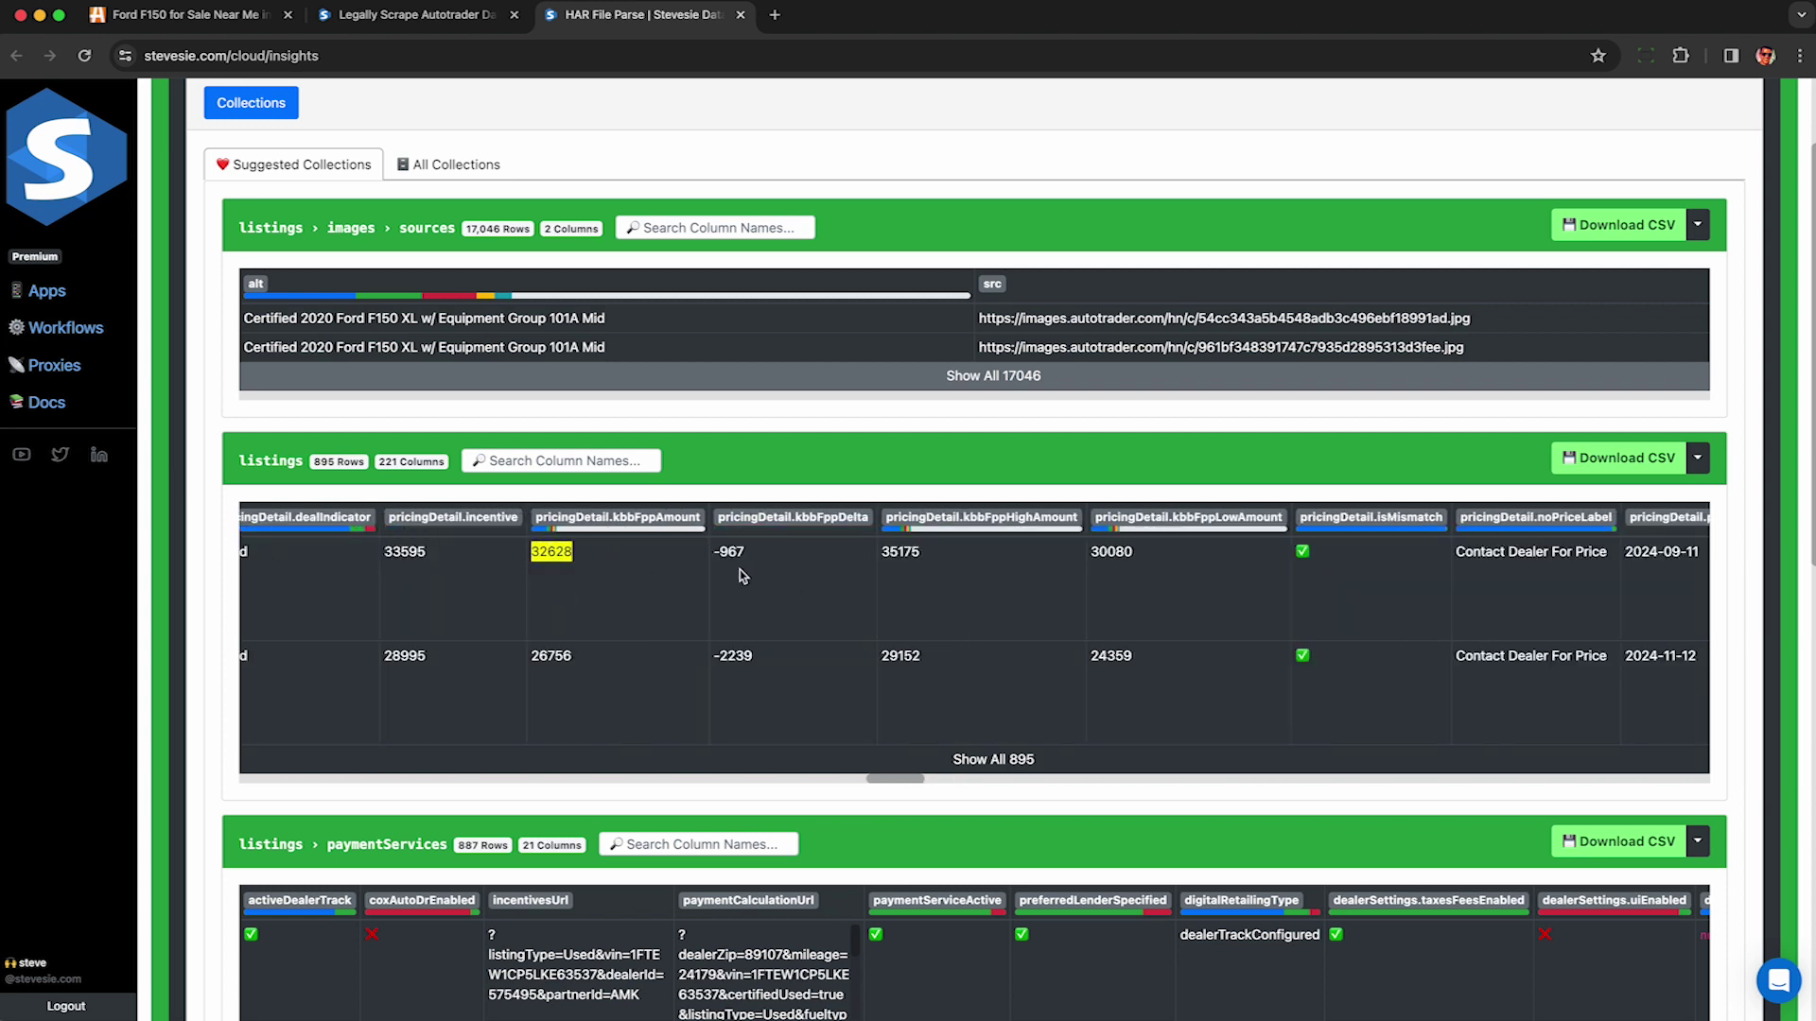
pyautogui.hscroll(3, 744, 576)
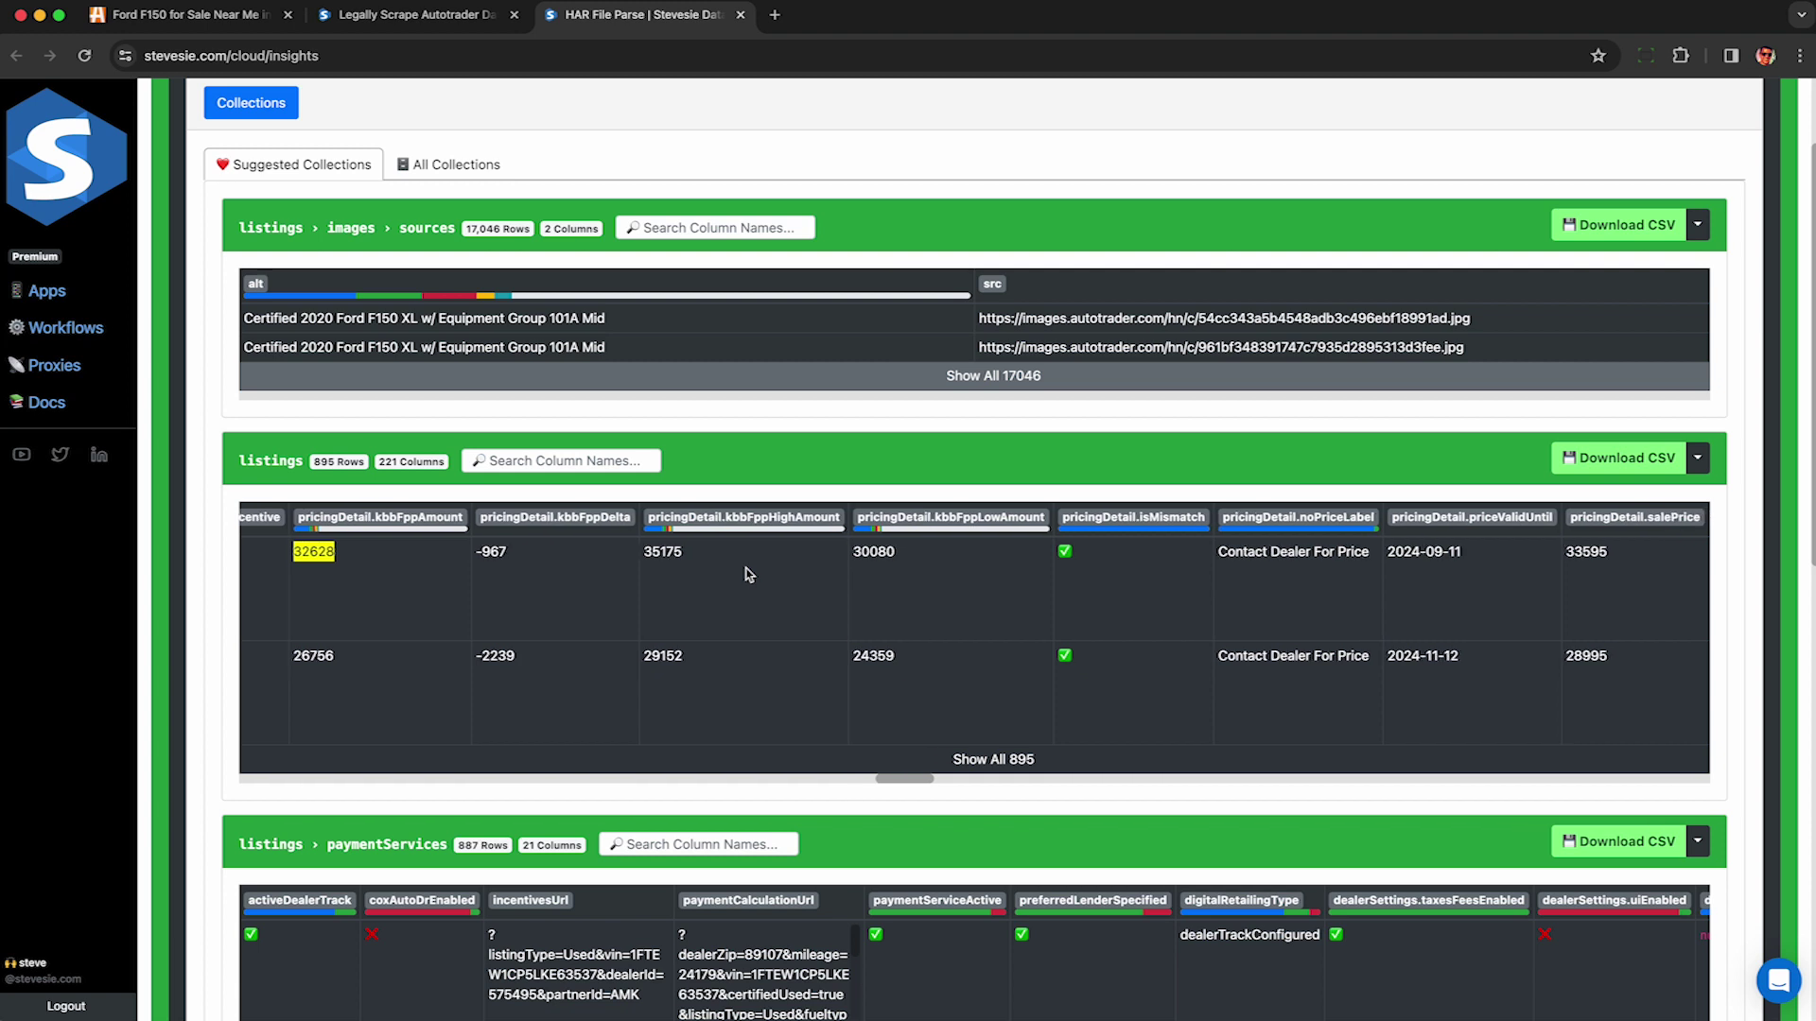
pyautogui.hscroll(1, 747, 572)
pyautogui.hscroll(3, 896, 571)
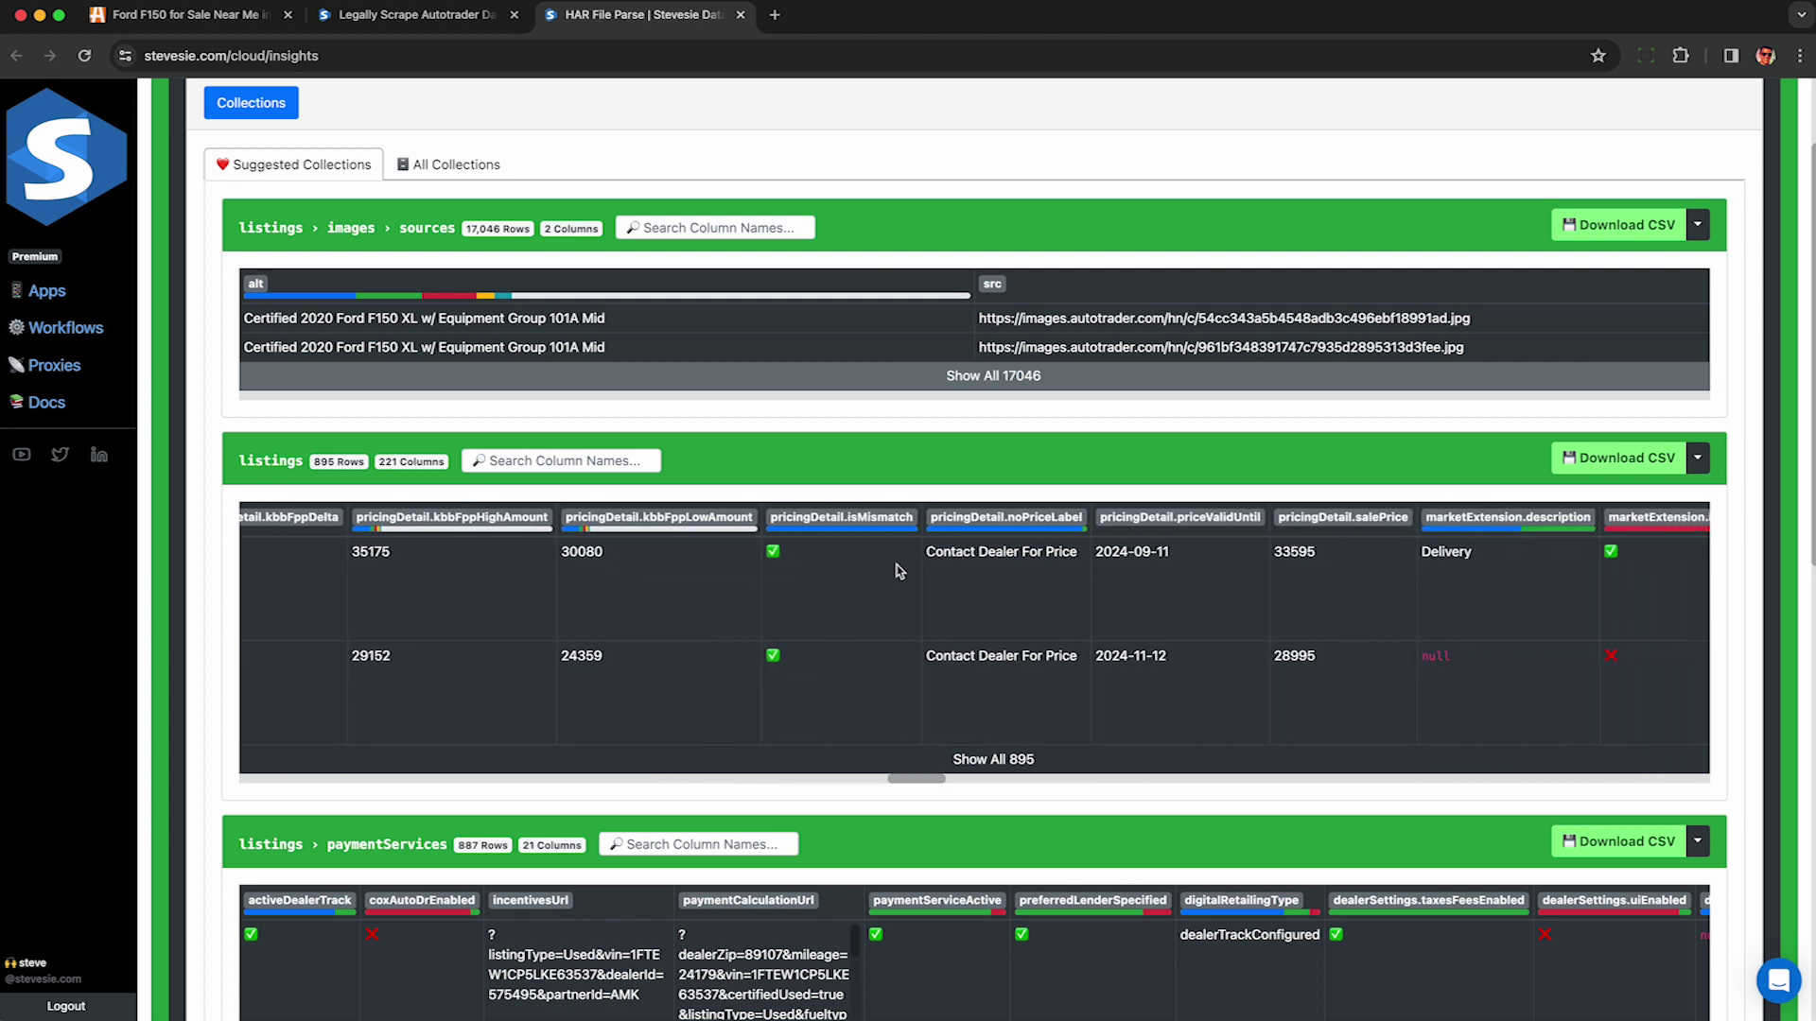
pyautogui.hscroll(6, 899, 571)
# - Download the listings CSV and inspect its title, displacement and hasLeatherSeats columns in Excel
pyautogui.click(1615, 467)
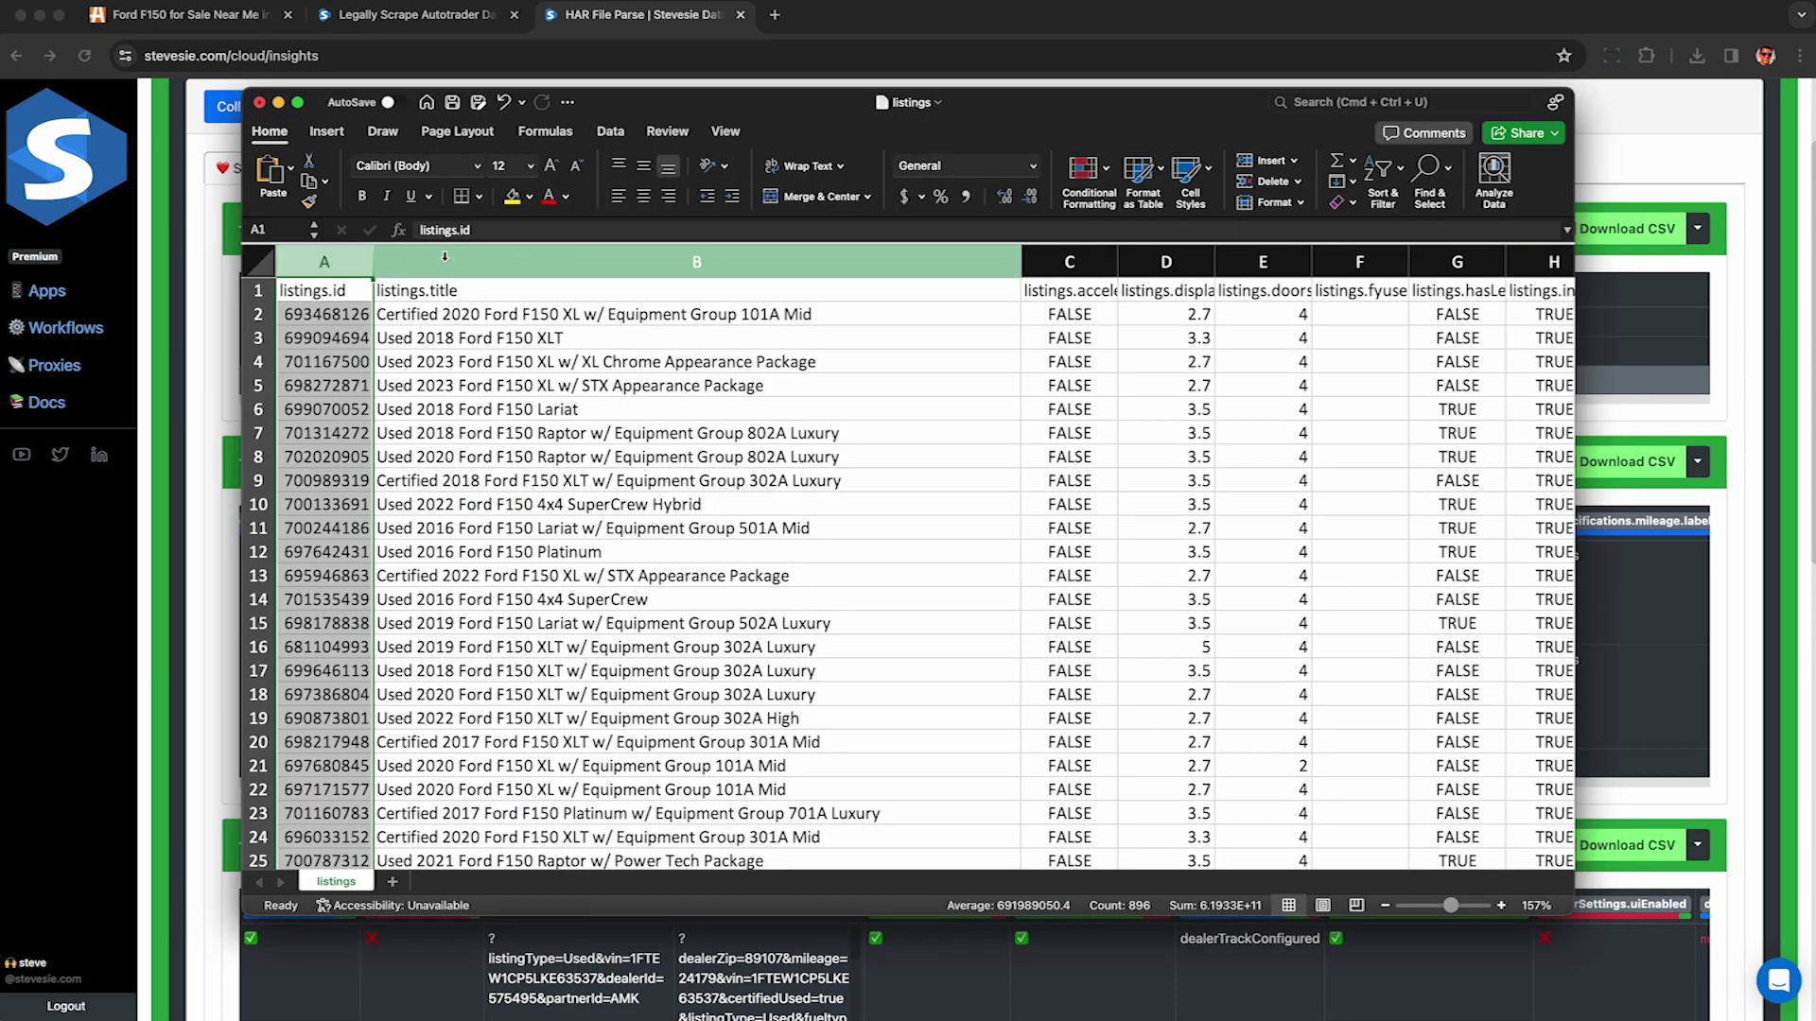
pyautogui.click(948, 261)
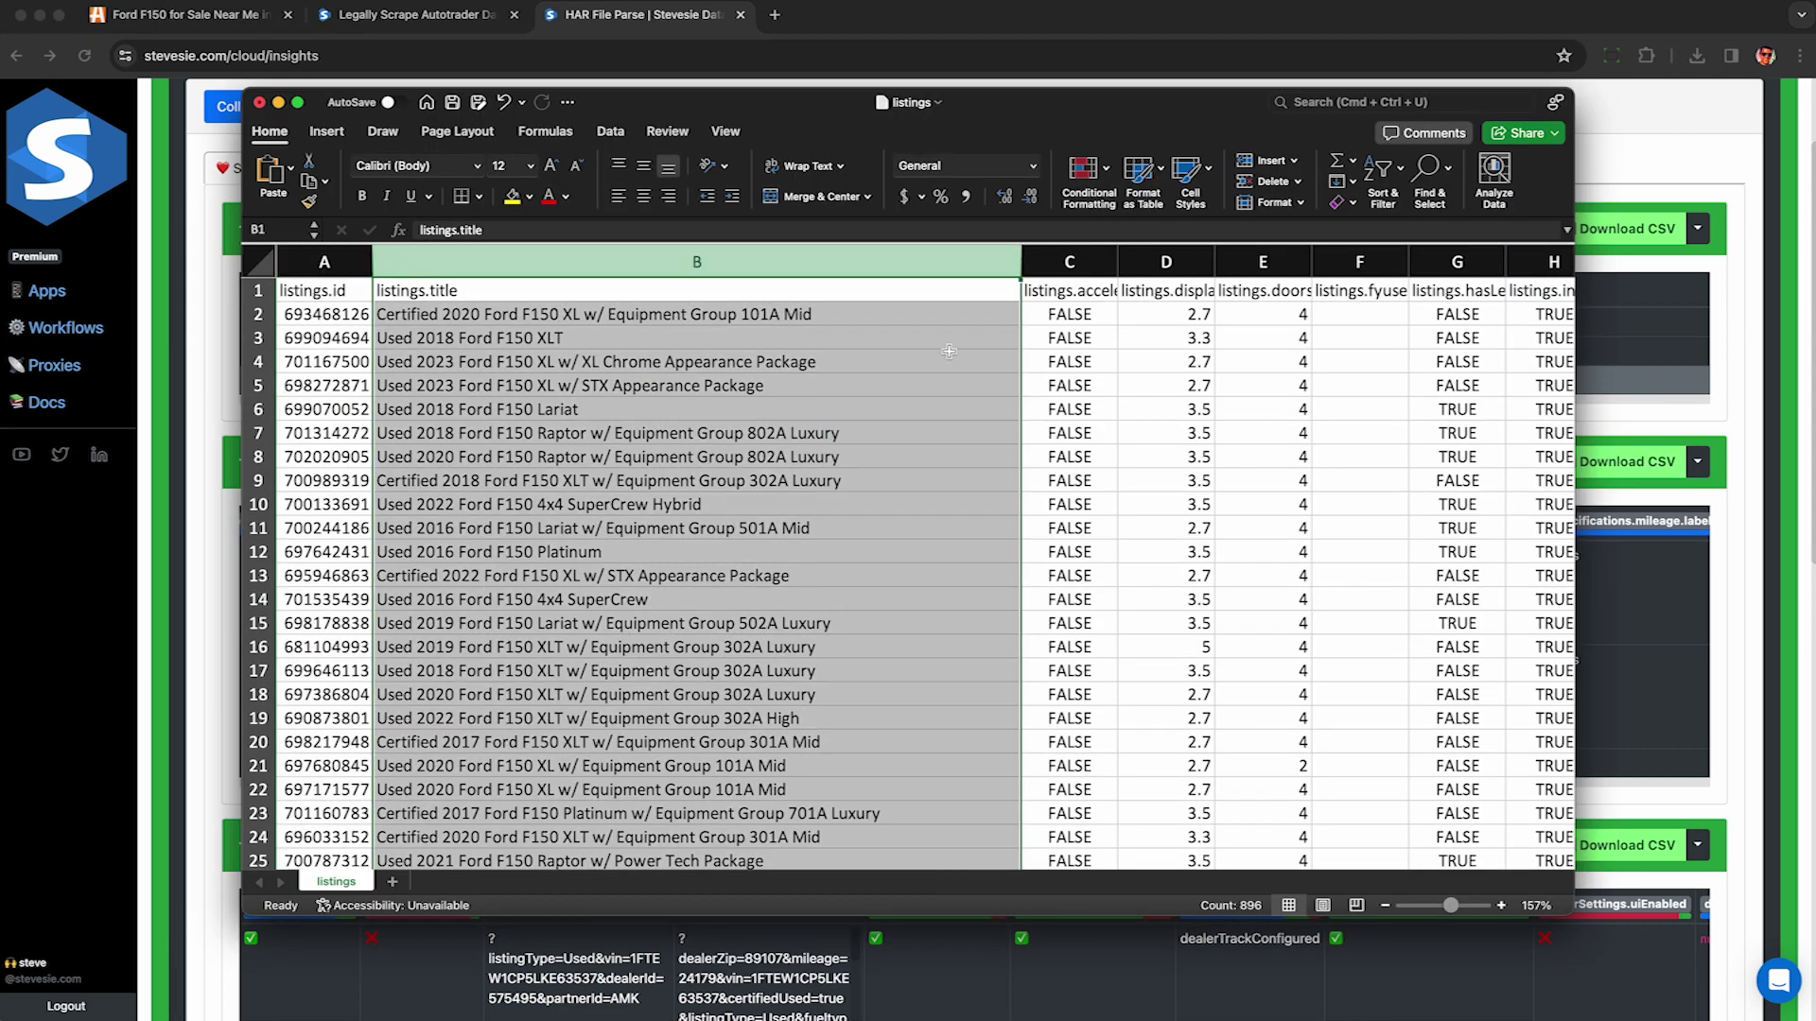
pyautogui.hscroll(5, 949, 351)
pyautogui.click(767, 262)
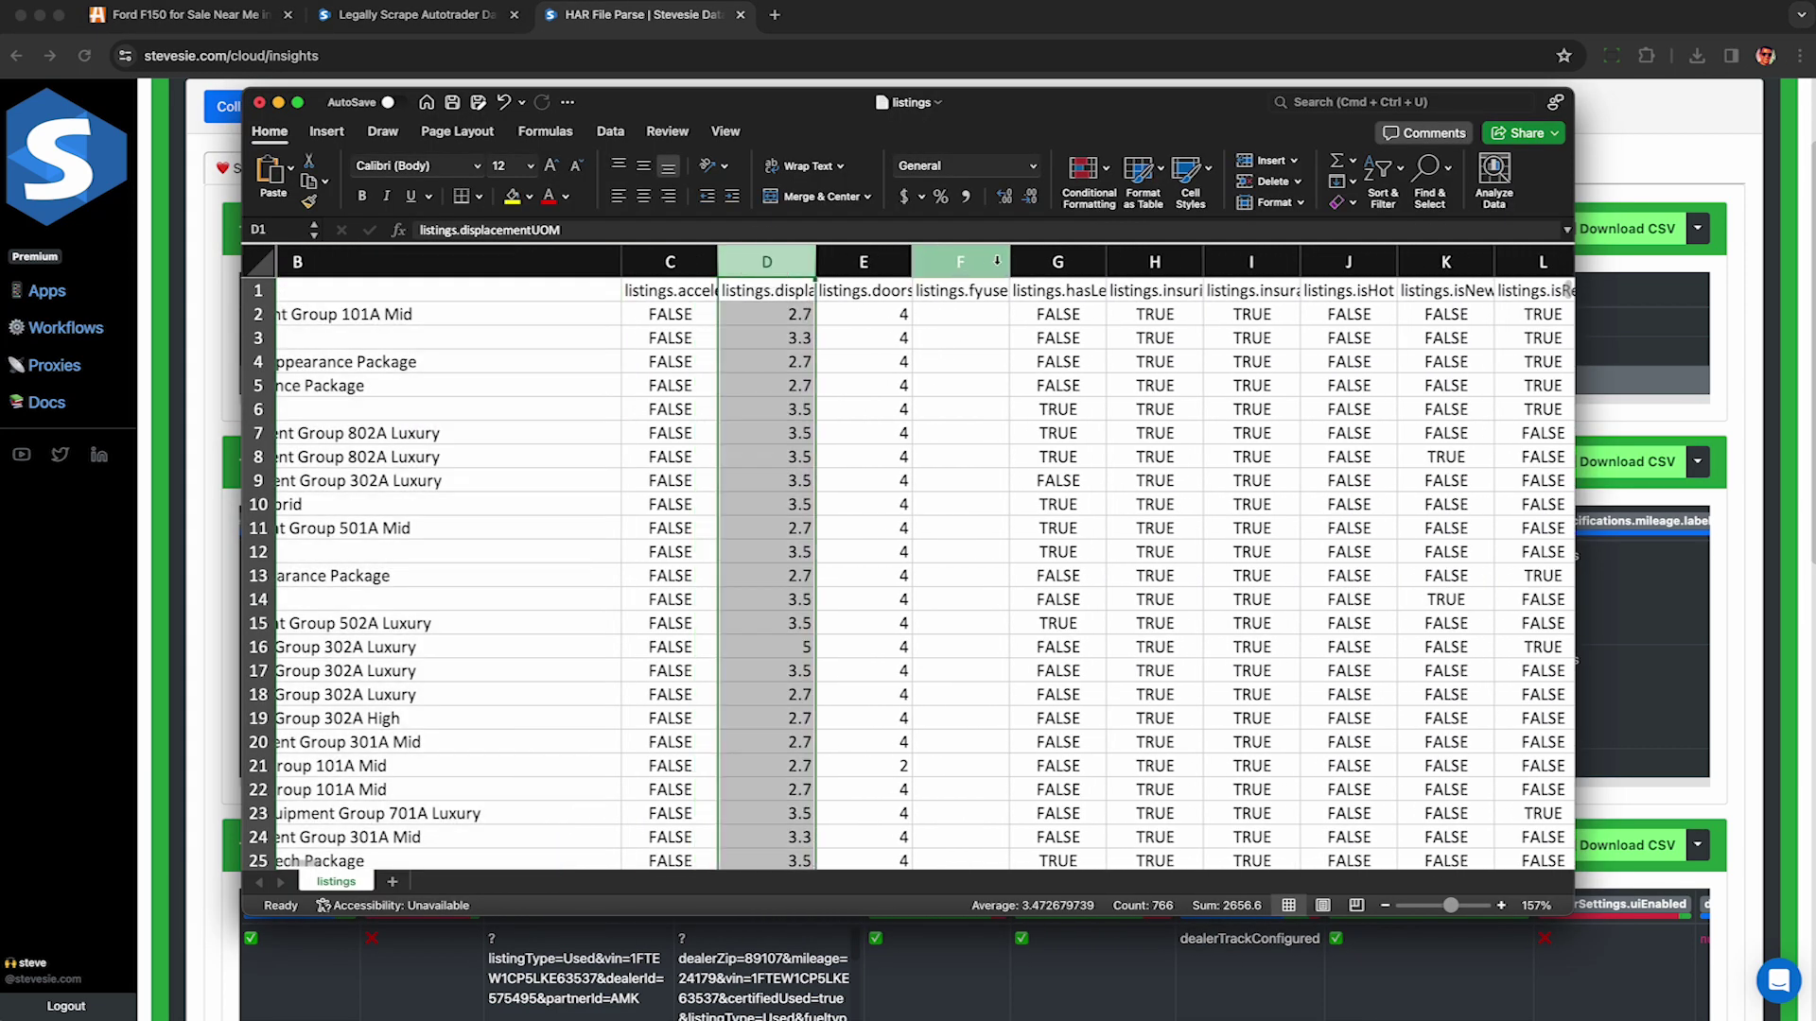
pyautogui.click(1051, 262)
pyautogui.hscroll(8, 1145, 368)
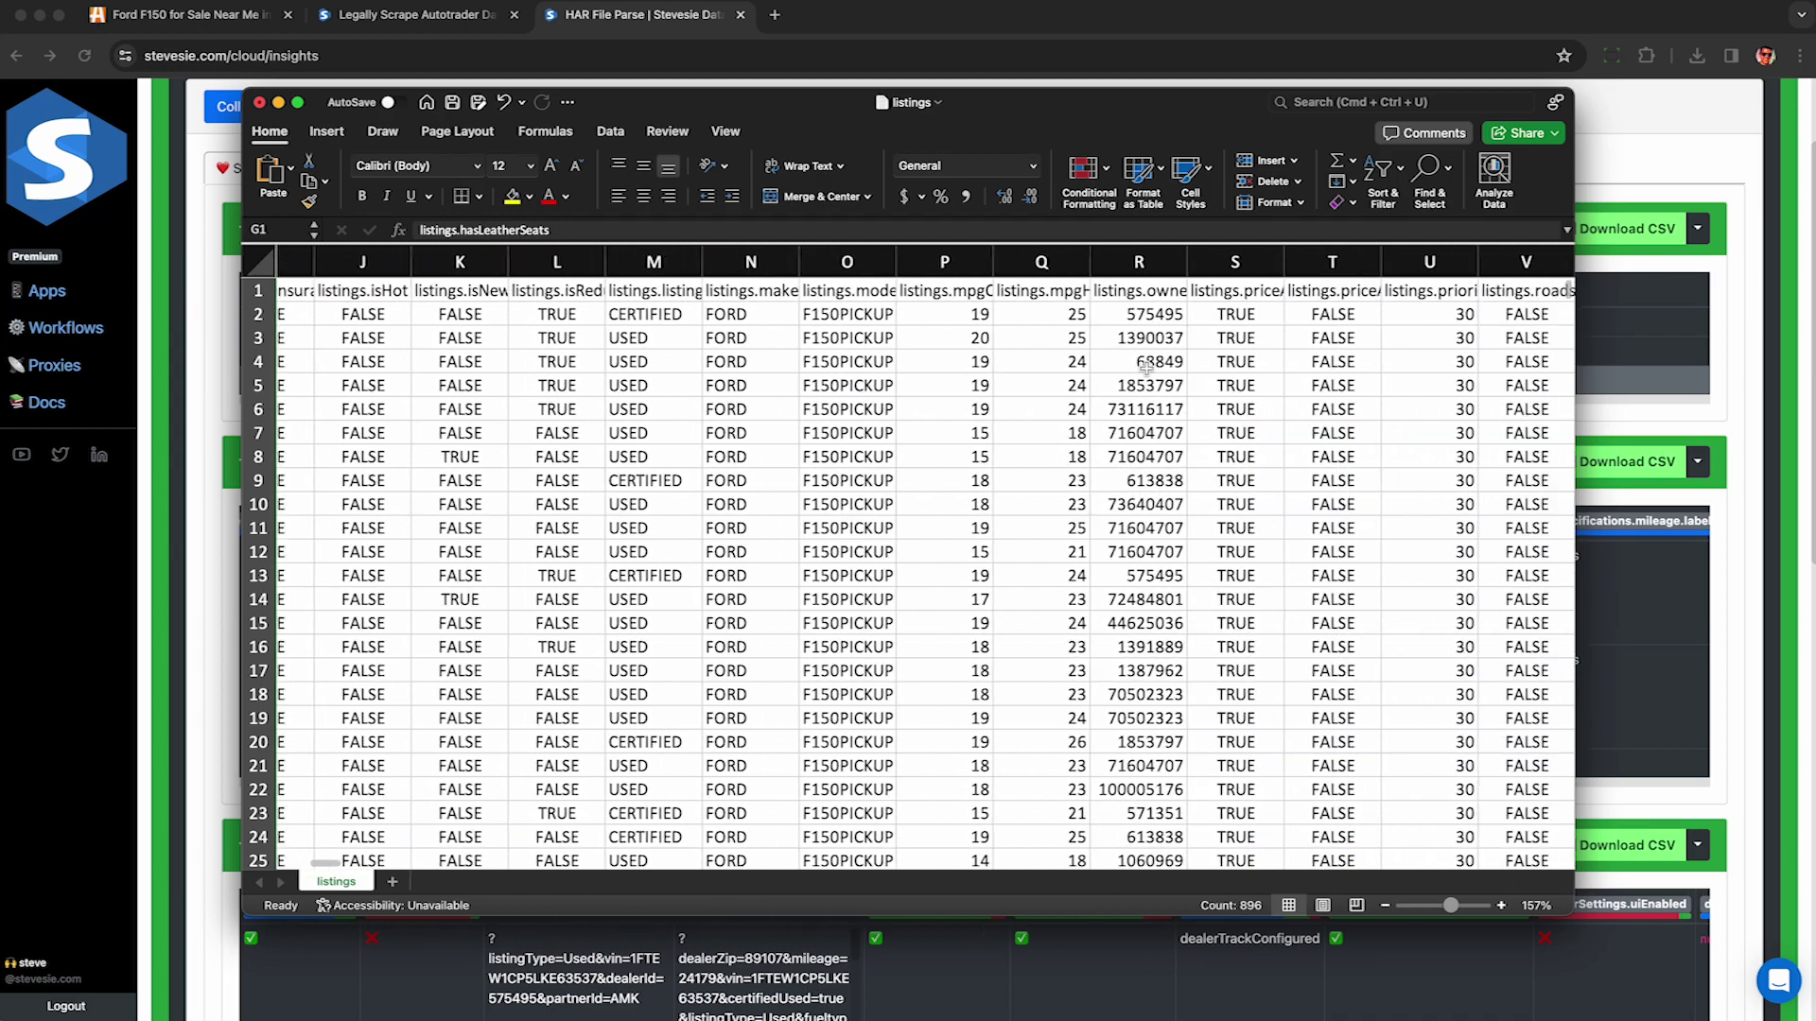
pyautogui.hscroll(3, 1145, 369)
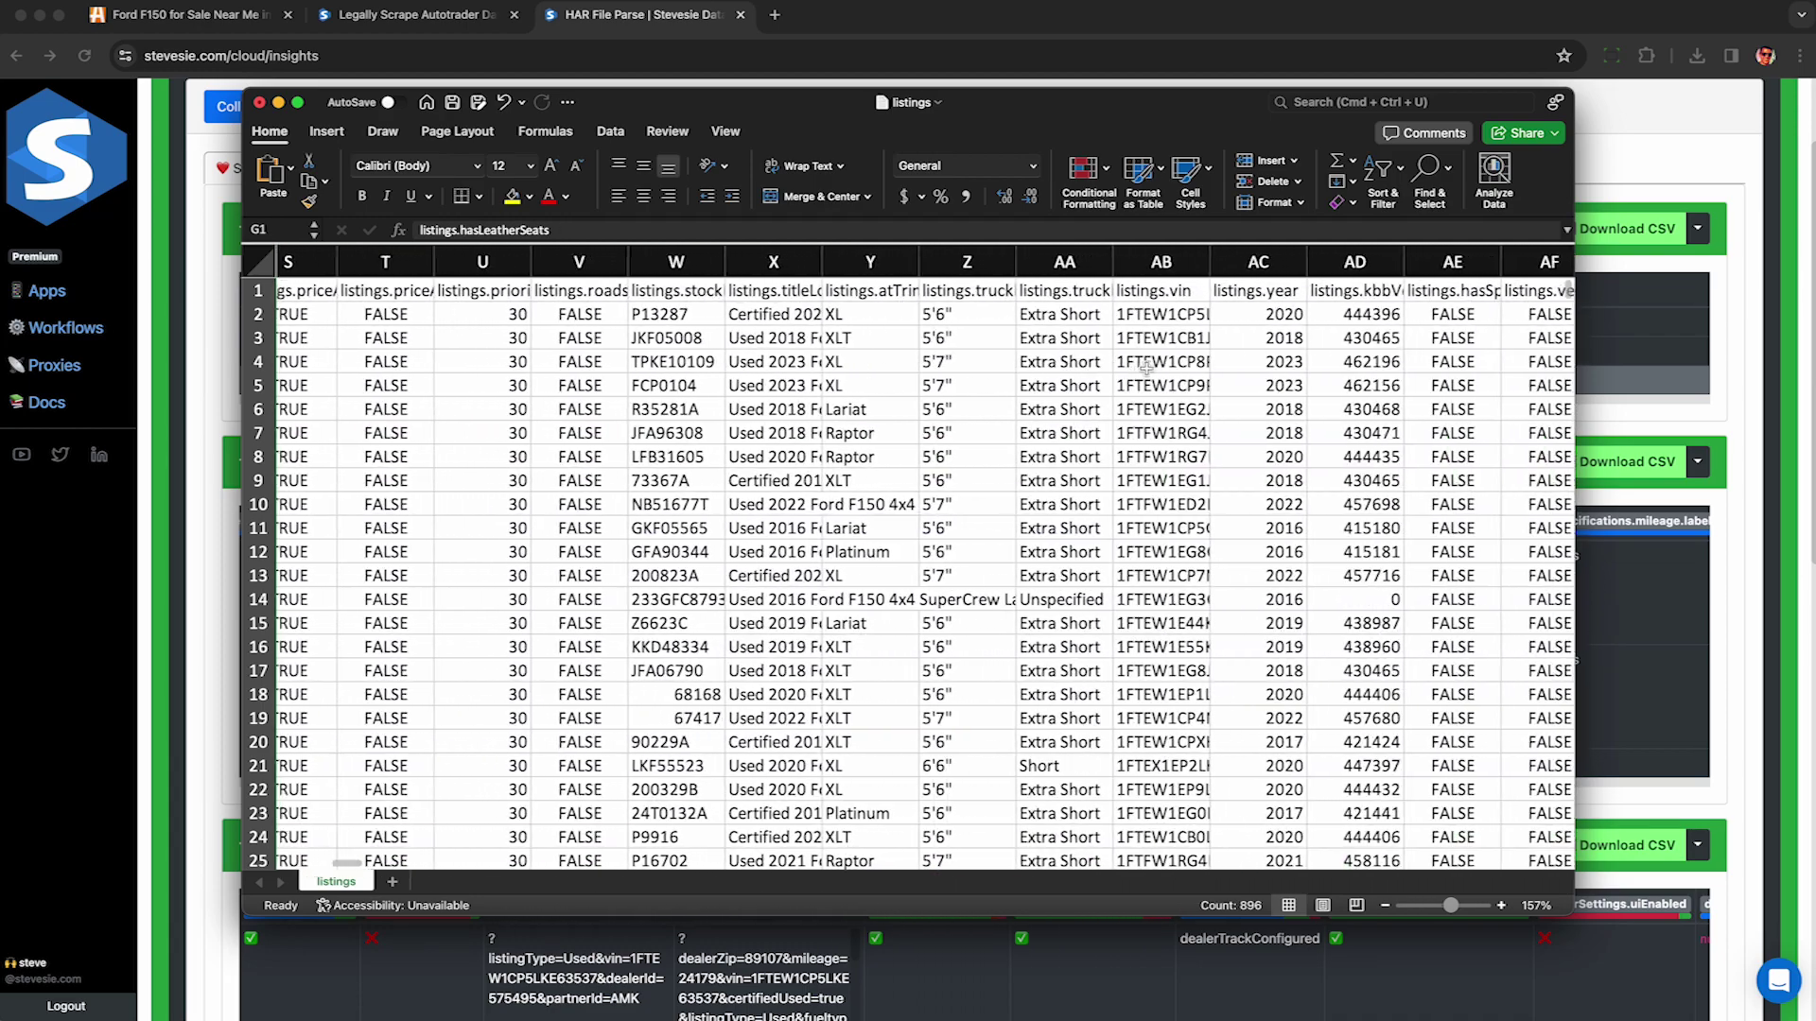